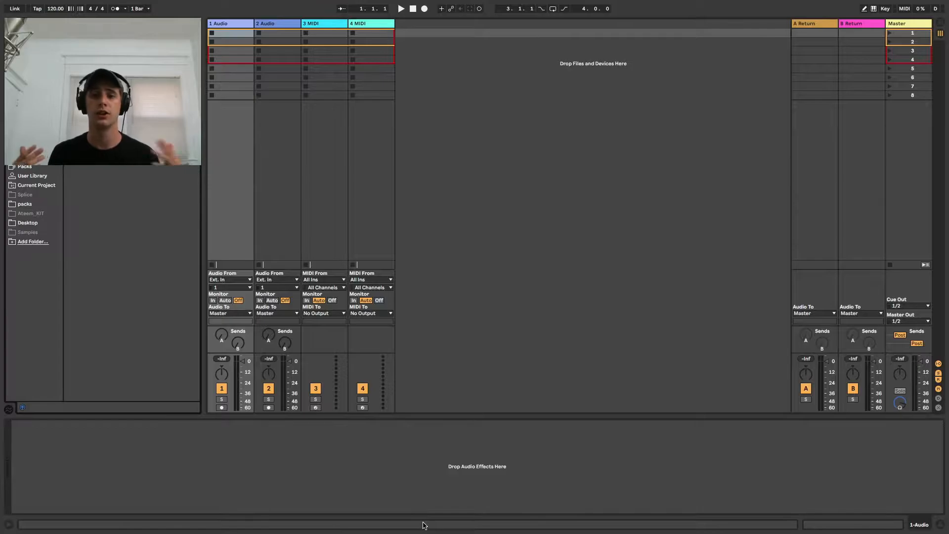
# Switch to Splice and audition the recently added melodic samples, ending on SO_RE_90_melodic_stack_emerald_piano_Cmaj.wav
pyautogui.press('ctrl+super+f')
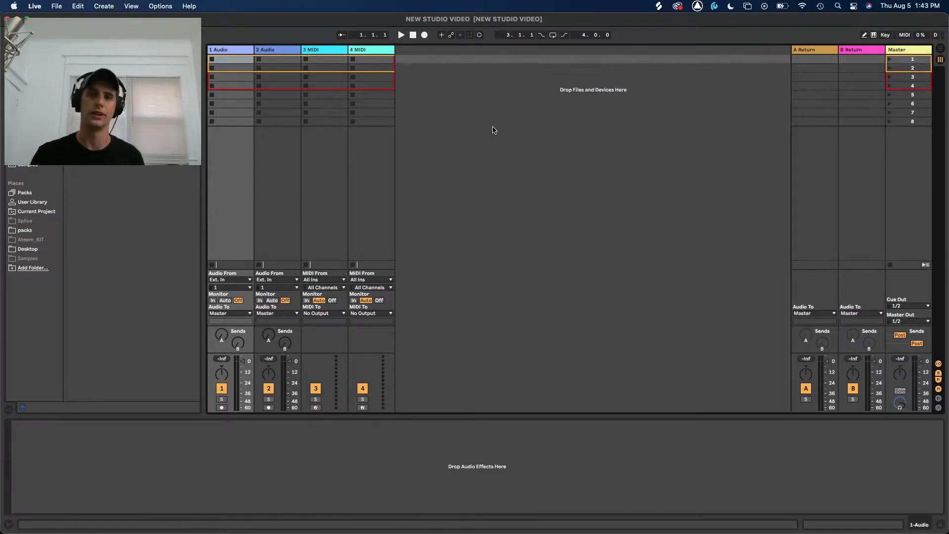
pyautogui.click(484, 511)
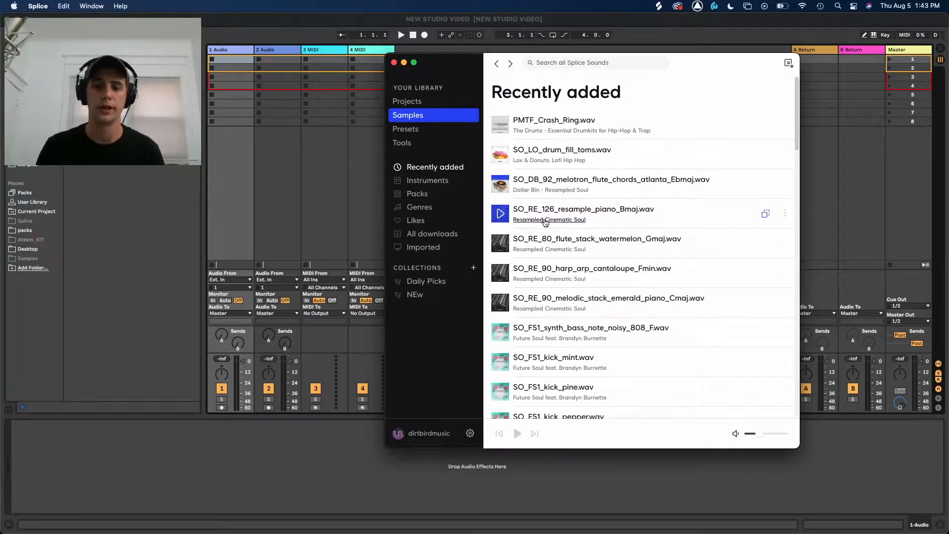
pyautogui.click(499, 184)
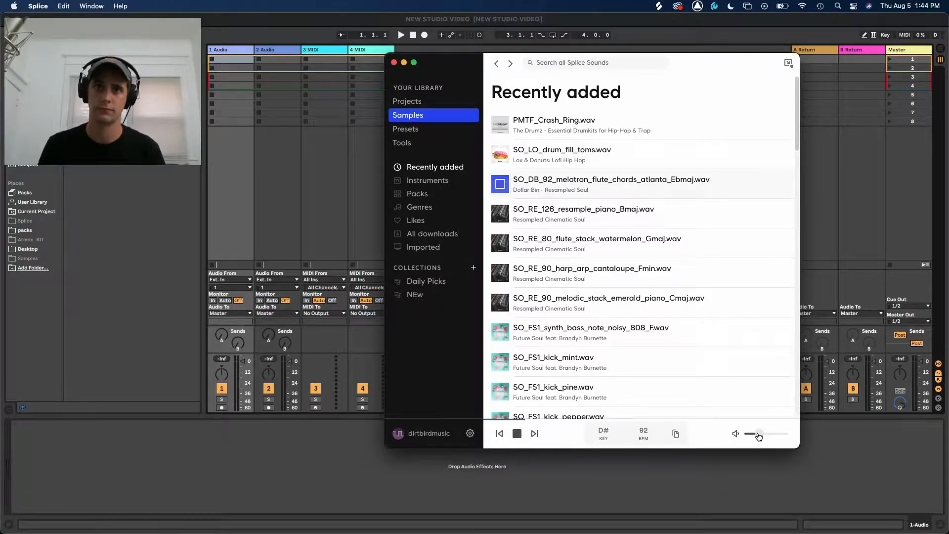
pyautogui.click(503, 216)
pyautogui.scroll(-1, 504, 221)
pyautogui.click(504, 221)
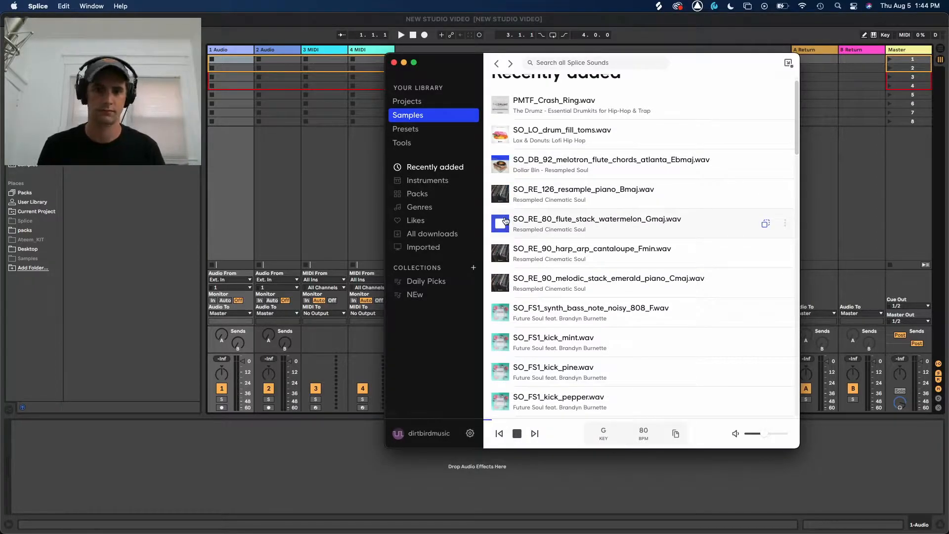
pyautogui.press('Down')
pyautogui.press('Down')
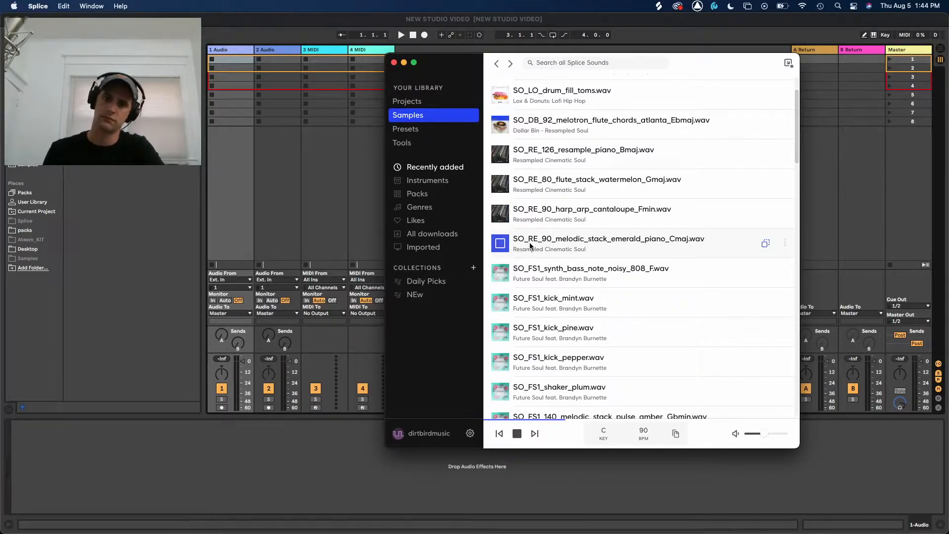
# Copy the emerald piano sample into an instrument on the 4 MIDI track in Live and set it to Slice mode
pyautogui.click(765, 243)
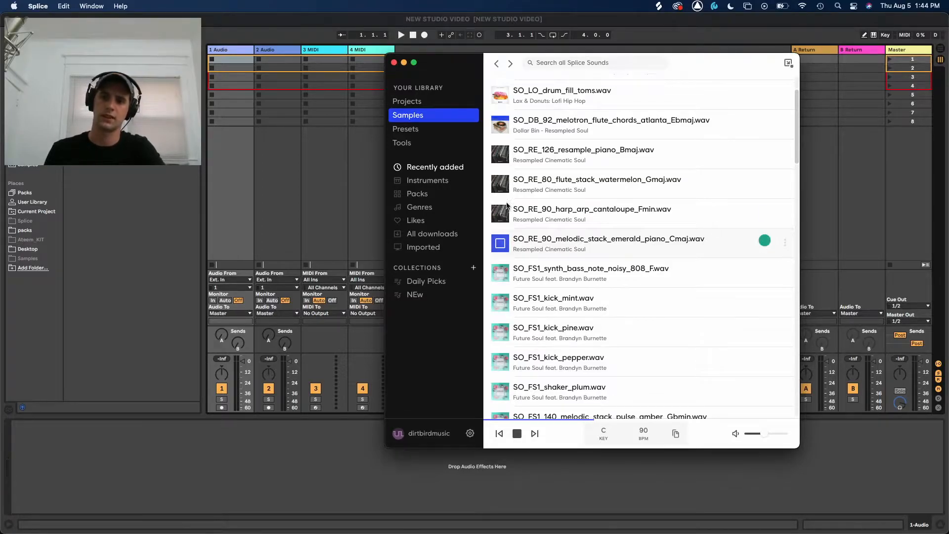
pyautogui.click(501, 244)
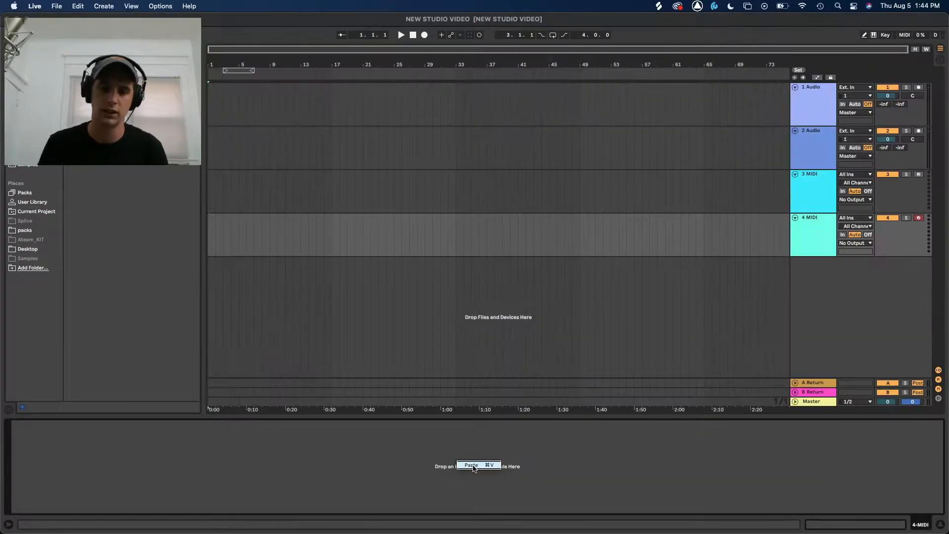
pyautogui.click(471, 466)
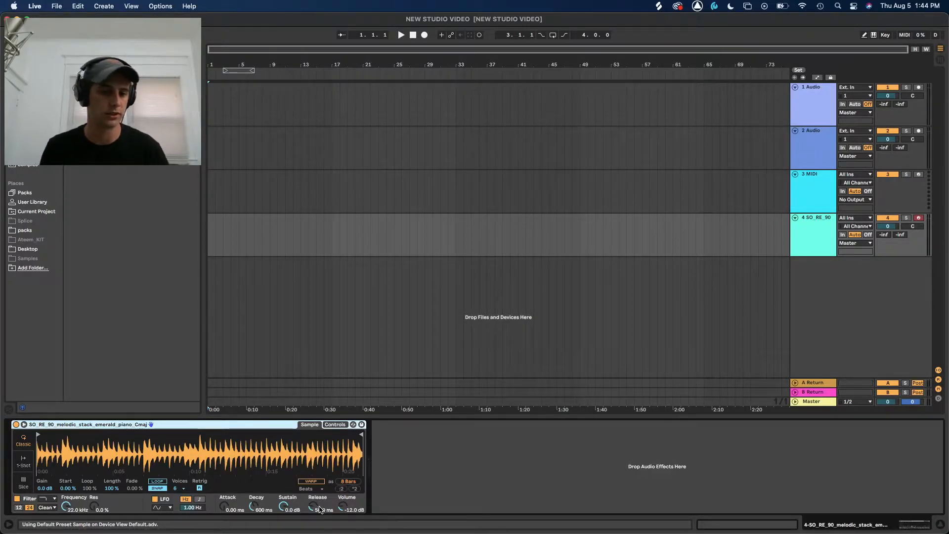
pyautogui.click(24, 480)
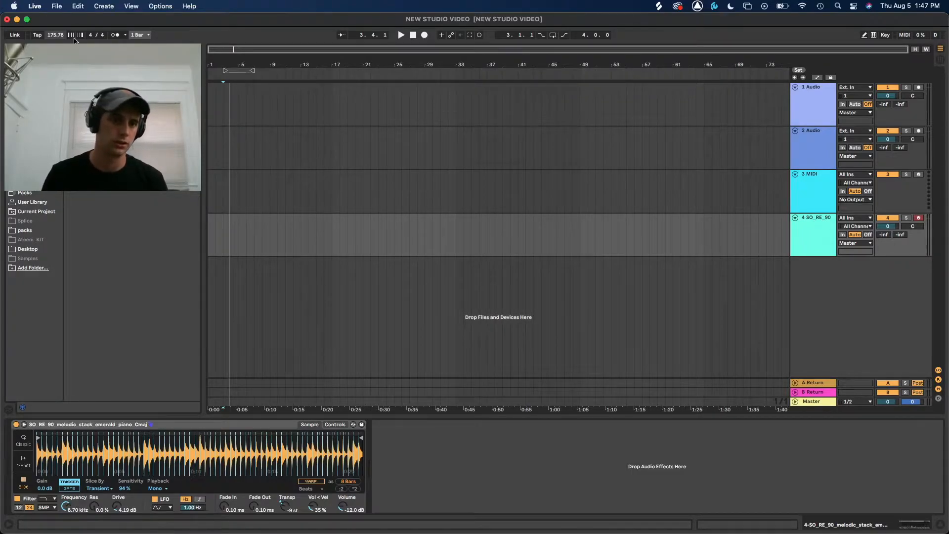
# Set the song tempo to 176 BPM
pyautogui.click(58, 37)
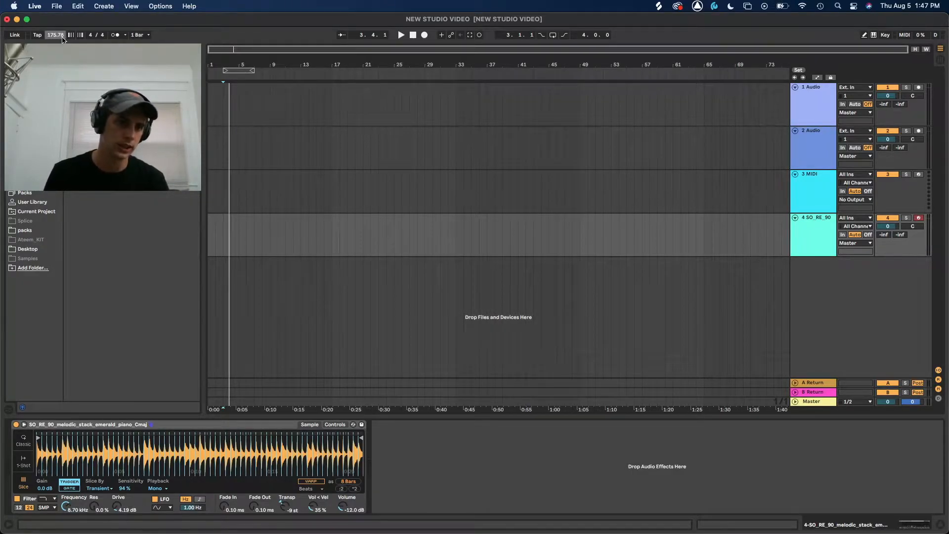
pyautogui.write('176')
pyautogui.press('Return')
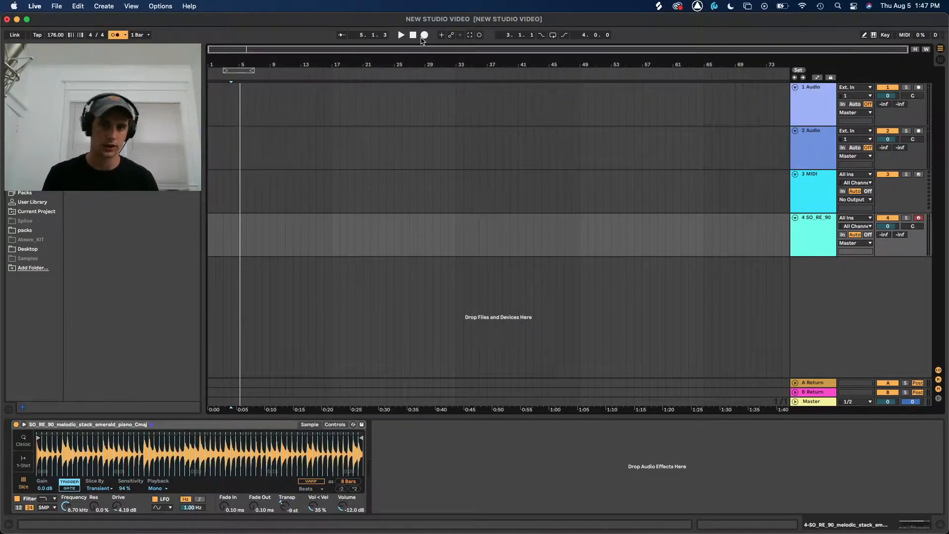
# Record an 8-bar MIDI clip of the sliced piano on track 4 and quantize all its notes
pyautogui.click(423, 37)
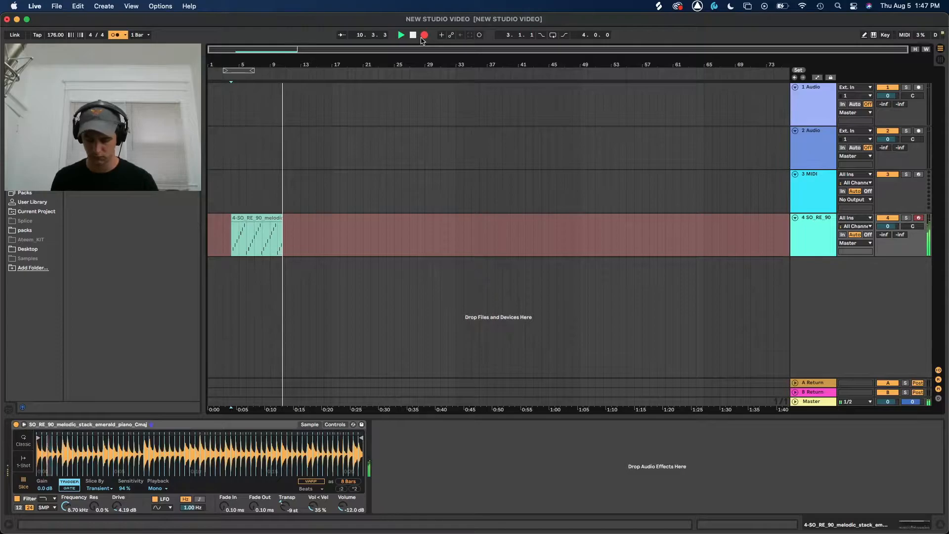
pyautogui.press('space')
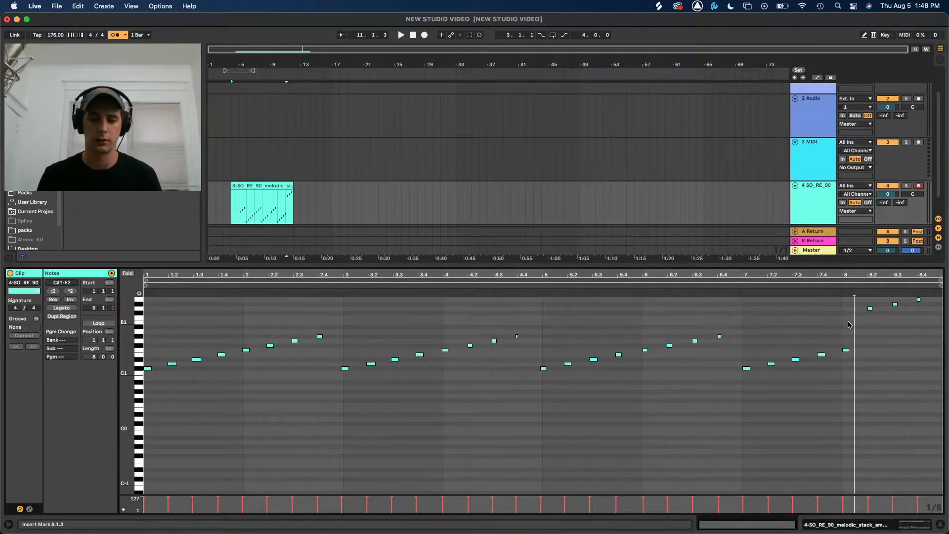
pyautogui.press('super+a')
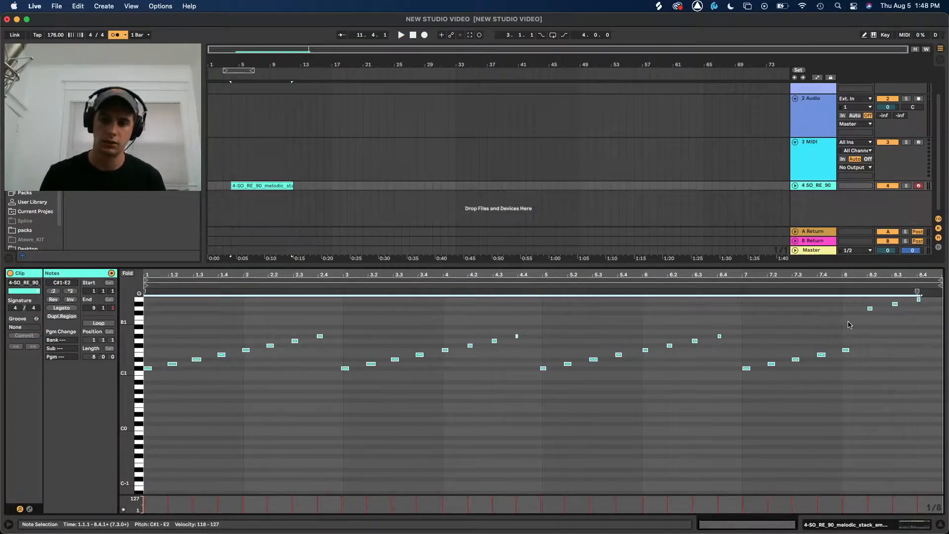
pyautogui.press('super+u')
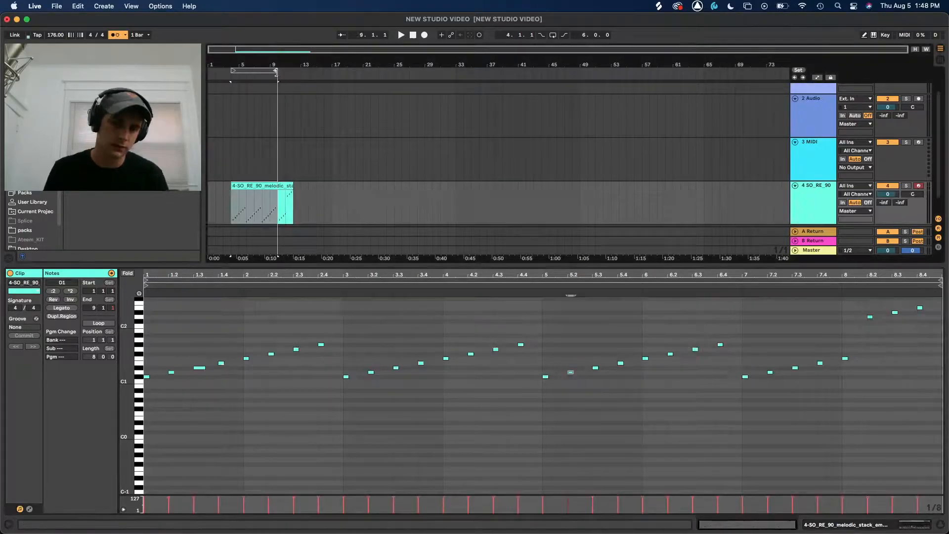
# Extend the arrangement loop to 8 bars over the recorded clip and enlarge the arrangement tracks around it
pyautogui.moveTo(274, 76); pyautogui.dragTo(289, 76)
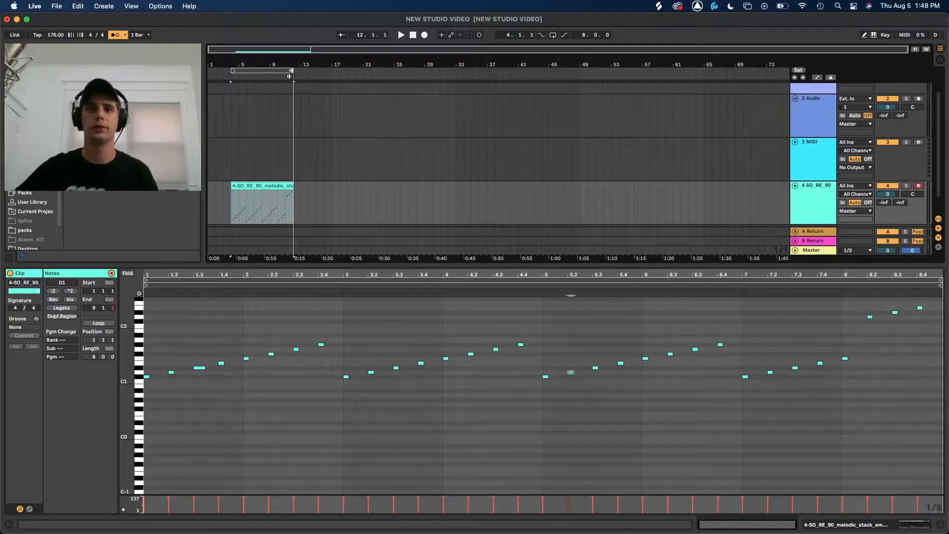
pyautogui.scroll(-1, 603, 213)
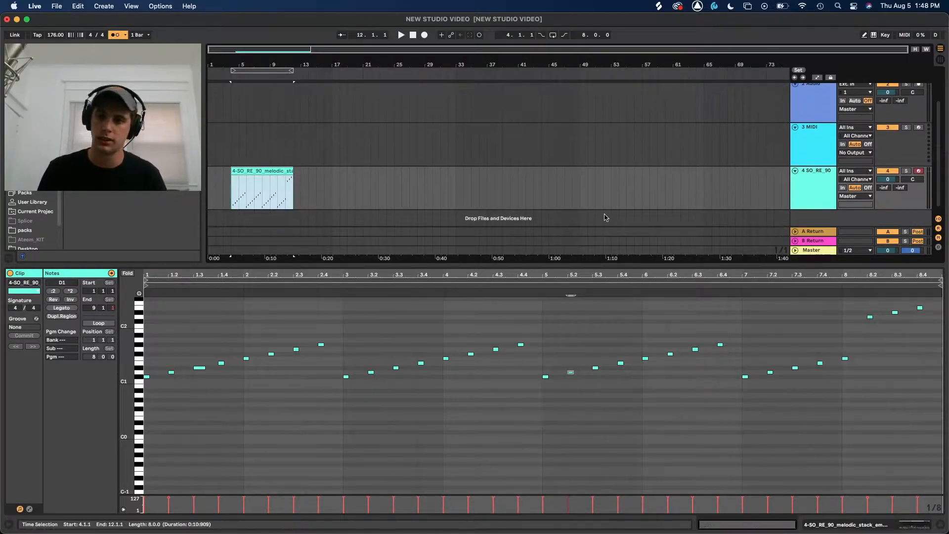
pyautogui.moveTo(696, 271); pyautogui.dragTo(695, 413)
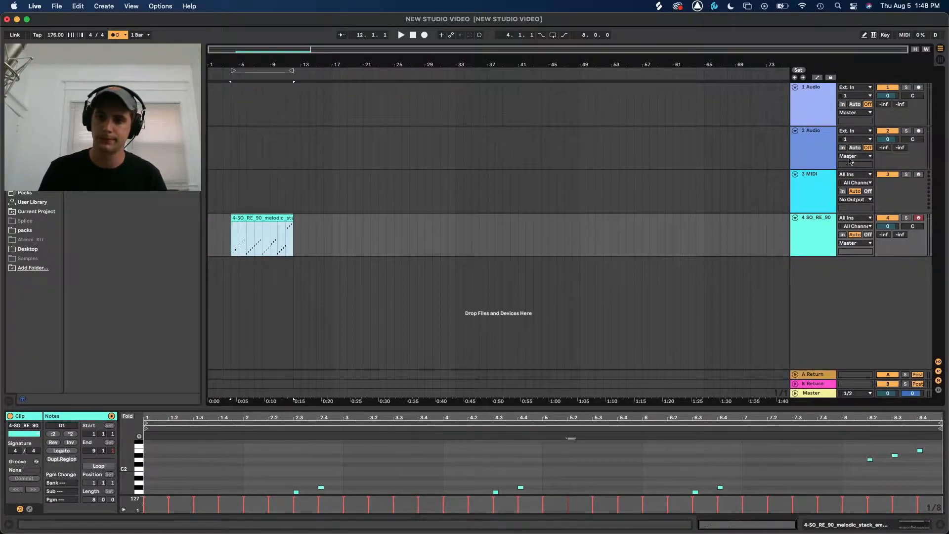
pyautogui.click(915, 49)
pyautogui.scroll(3, 657, 183)
pyautogui.hscroll(-10, 532, 219)
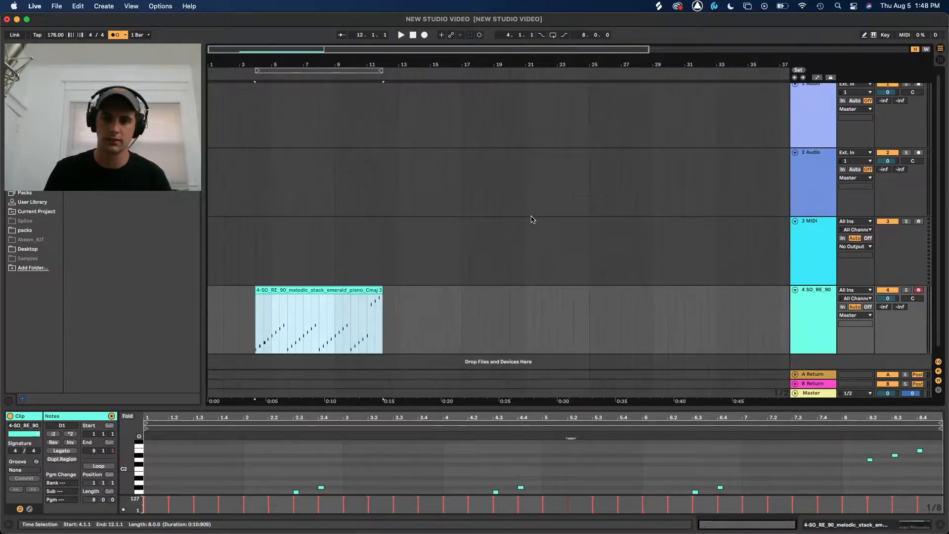
pyautogui.press('w')
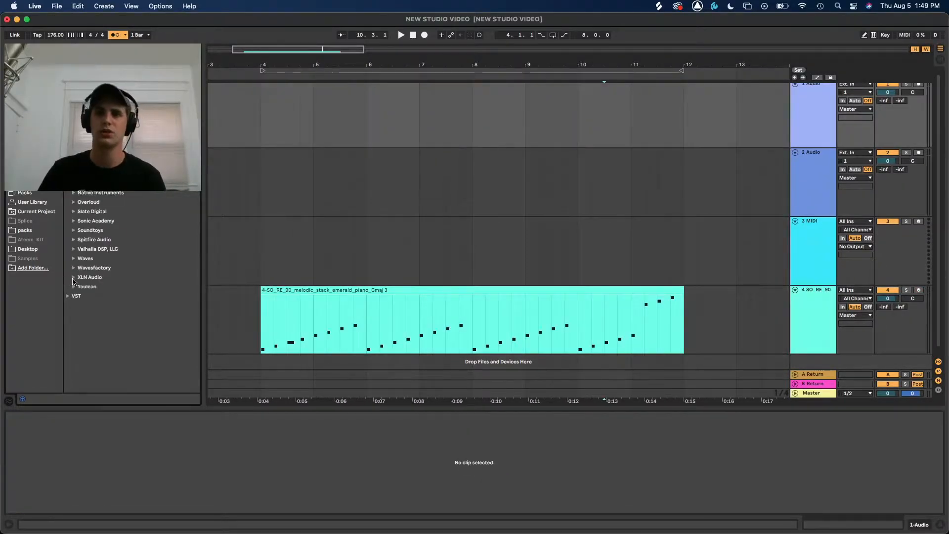
# Add the Wavesfactory Cassette effect to the SO_RE_90 track
pyautogui.click(74, 279)
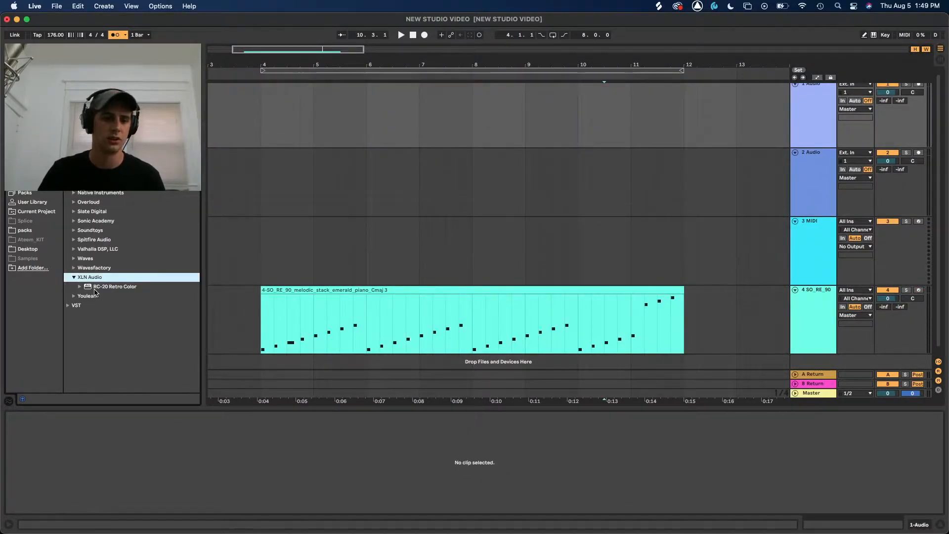
pyautogui.click(75, 267)
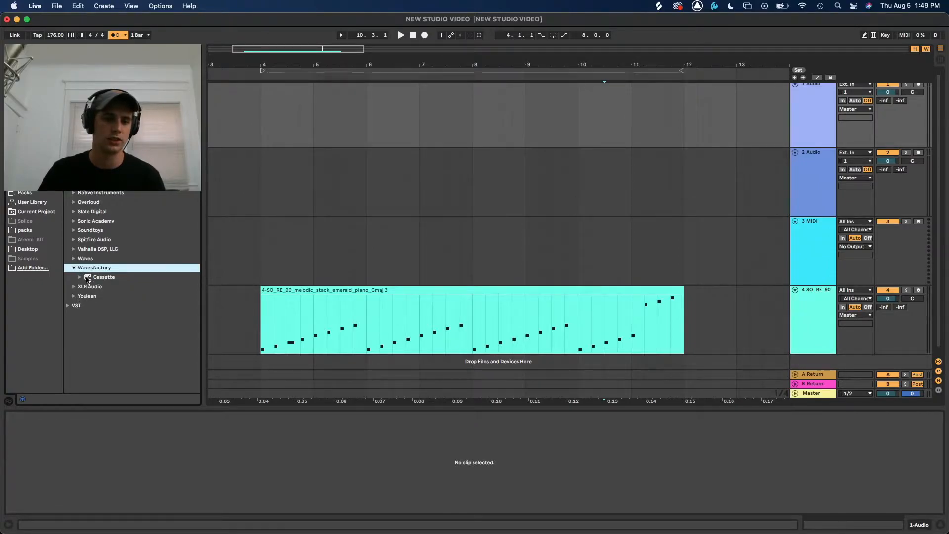
pyautogui.click(87, 279)
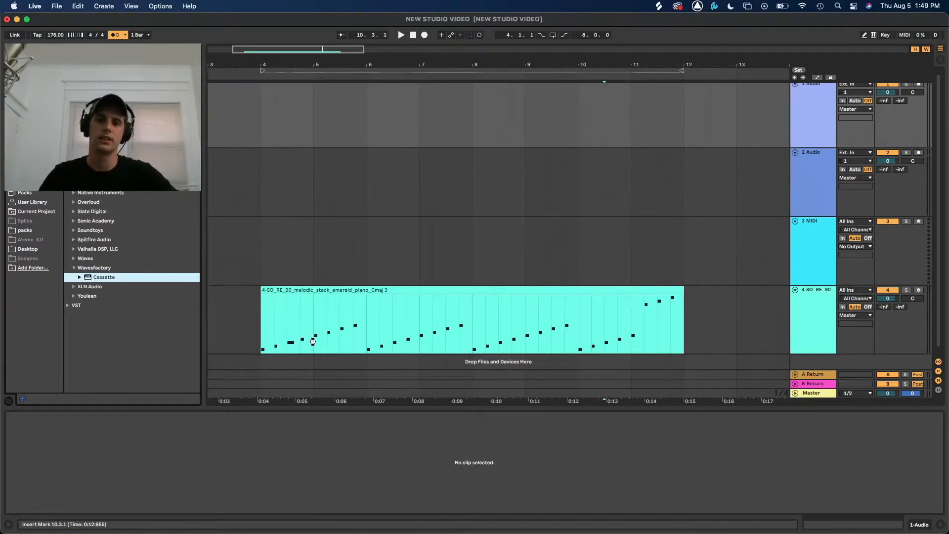
pyautogui.moveTo(313, 341); pyautogui.dragTo(313, 341)
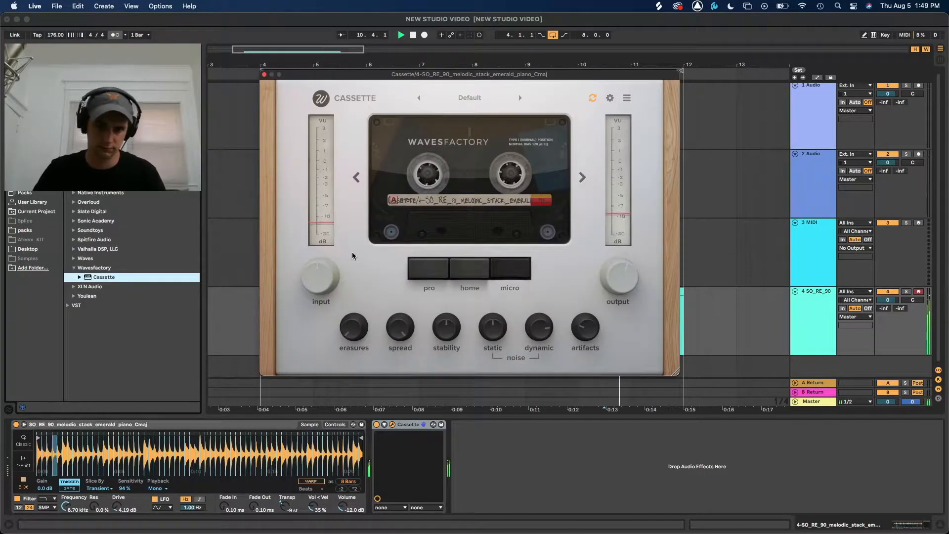
# Turn off the static noise in Cassette and raise its stability setting
pyautogui.moveTo(545, 337)
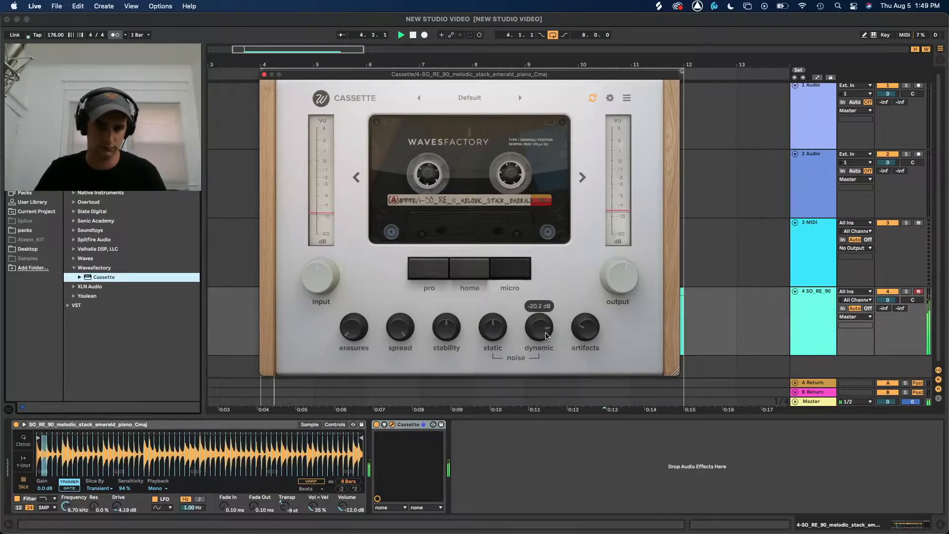
pyautogui.press('space')
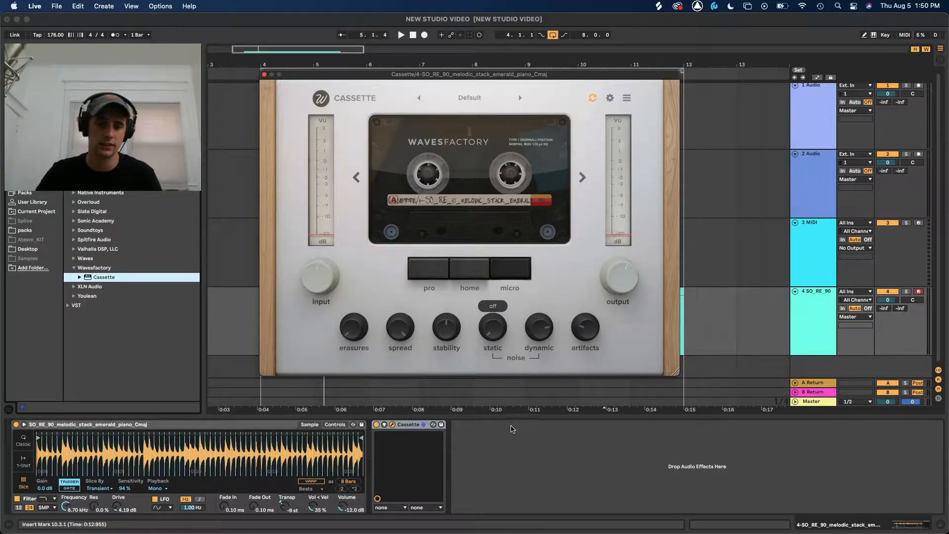
pyautogui.moveTo(434, 337)
pyautogui.moveTo(446, 323); pyautogui.dragTo(454, 296)
pyautogui.moveTo(402, 328)
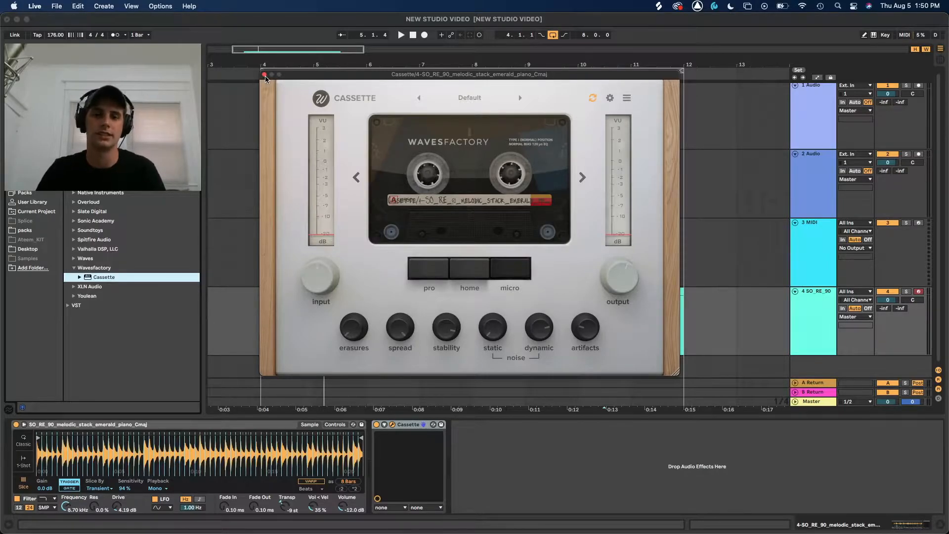
# Play back the looped piano clip with Cassette applied and close the plug-in window
pyautogui.press('space')
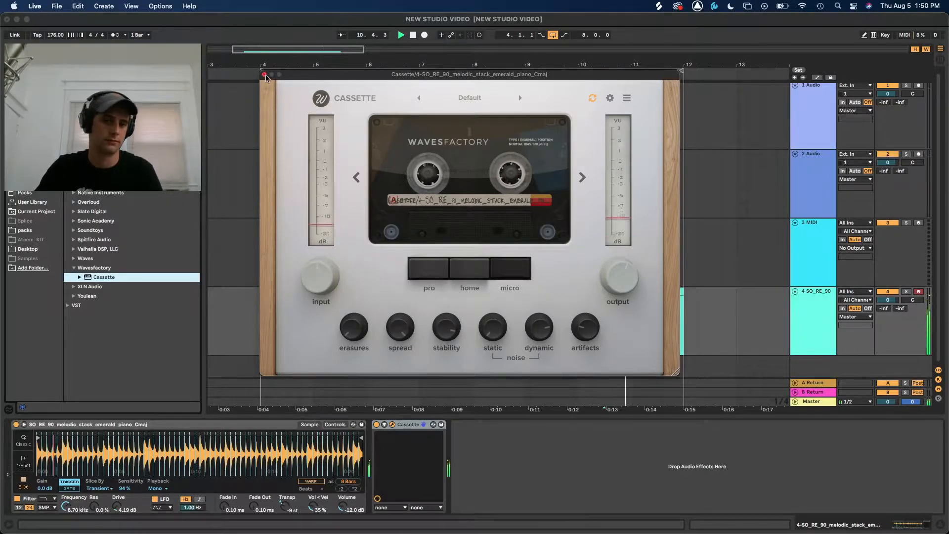
pyautogui.click(264, 75)
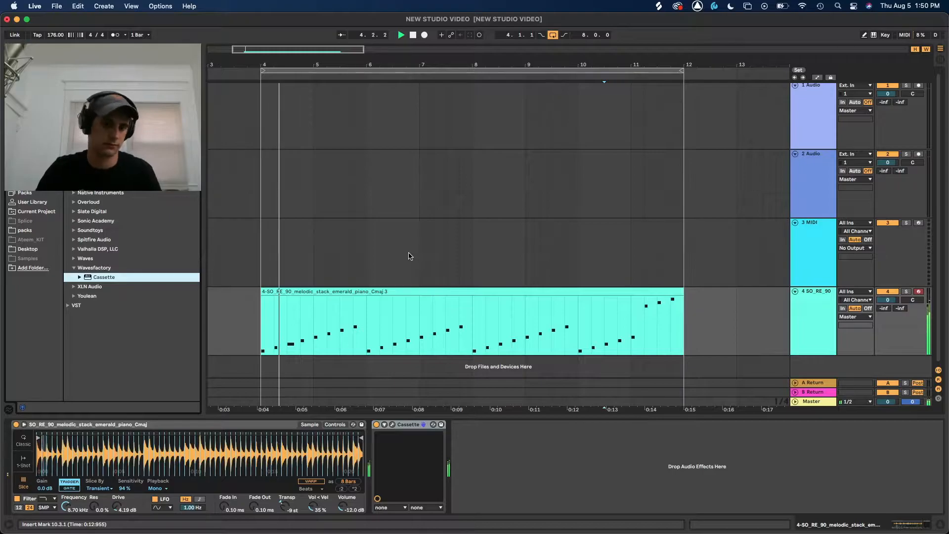
pyautogui.press('space')
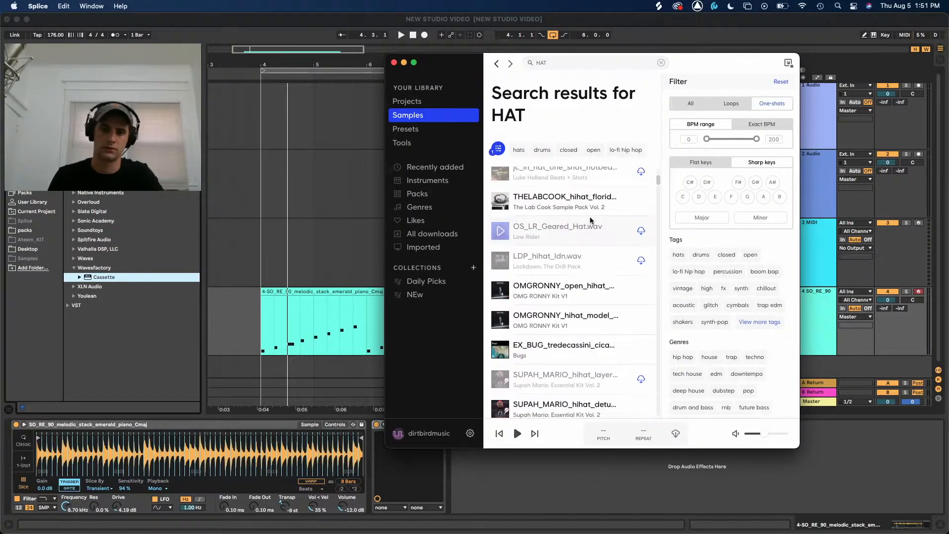
# Load the THELABCOOK_hihat_florida one-shot from the Splice HAT search into an instrument on the 3 MIDI track
pyautogui.scroll(1, 589, 217)
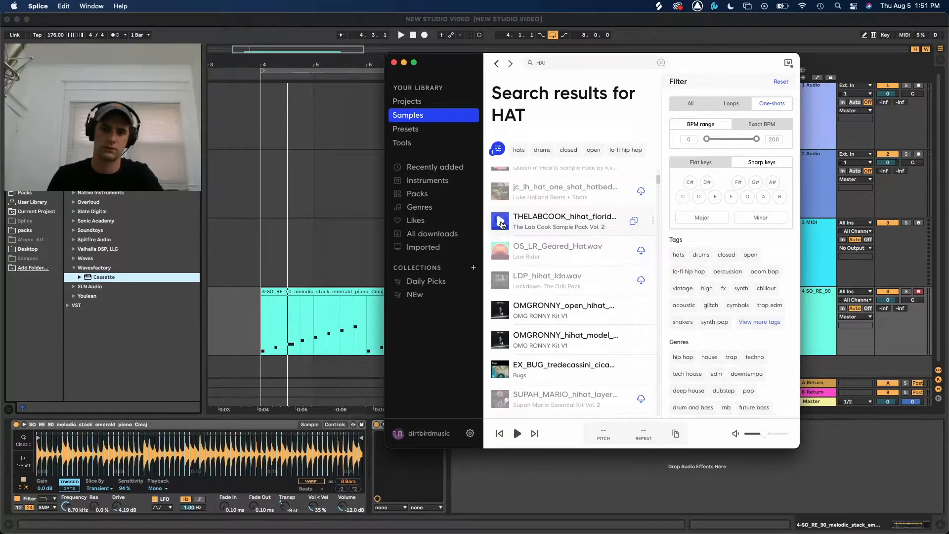
pyautogui.click(324, 227)
pyautogui.click(803, 240)
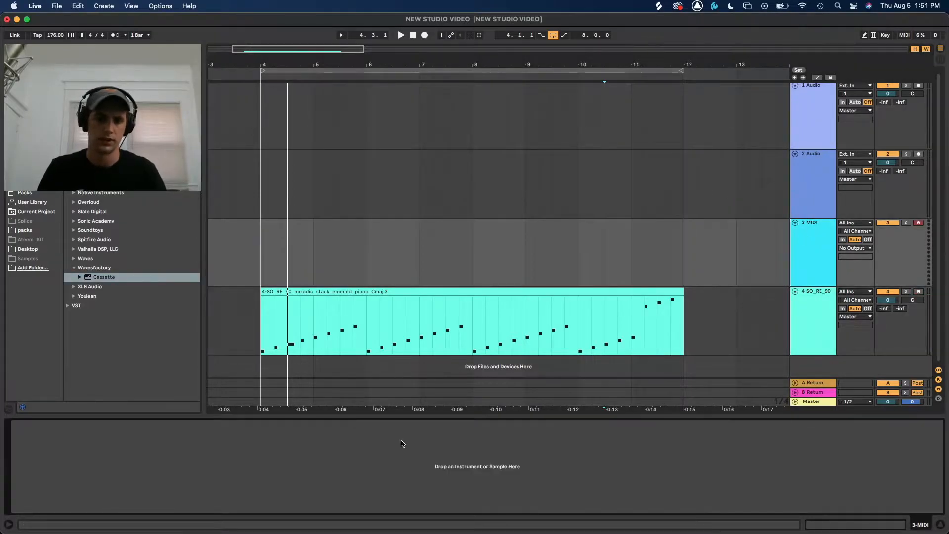
pyautogui.moveTo(401, 444); pyautogui.dragTo(402, 444)
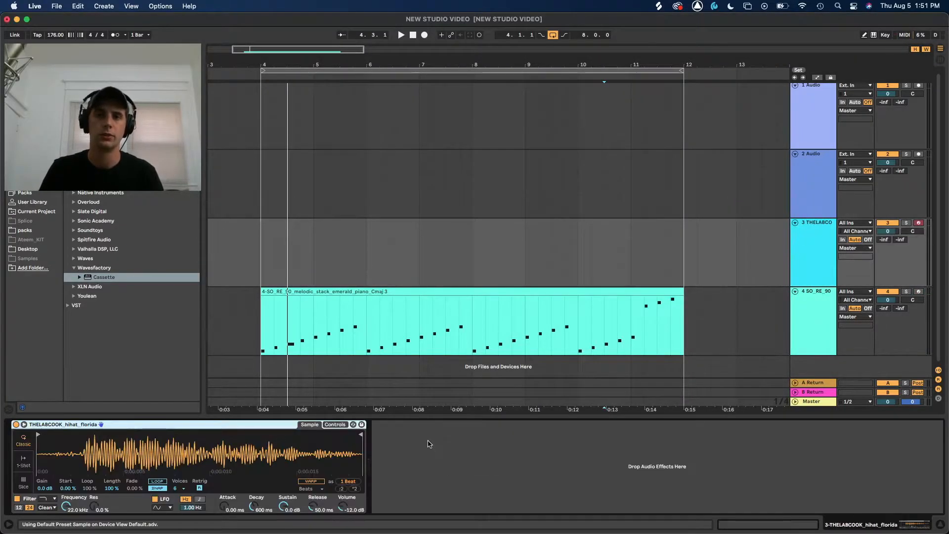
# Move the hi-hat sample's start to the onset of its sound and place the insert marker at bar 4
pyautogui.moveTo(38, 435); pyautogui.dragTo(82, 435)
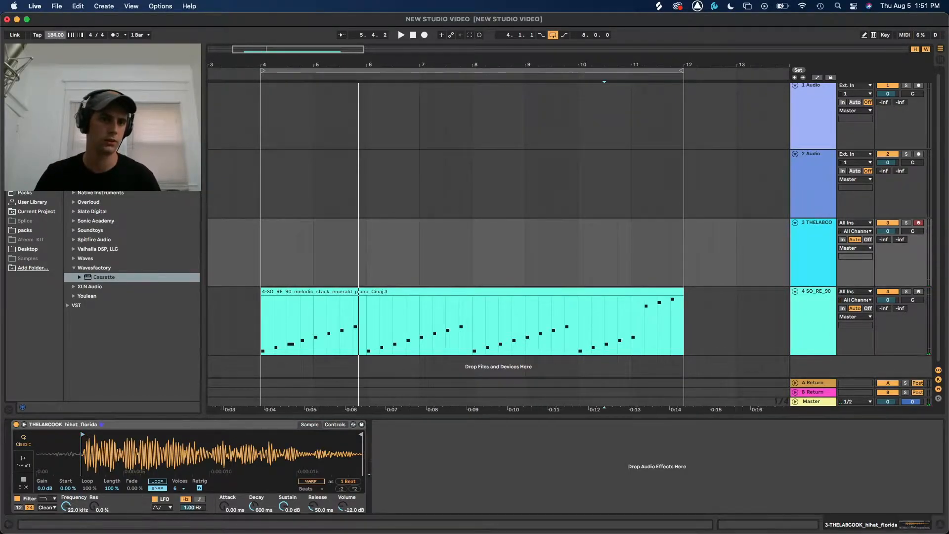
pyautogui.click(260, 228)
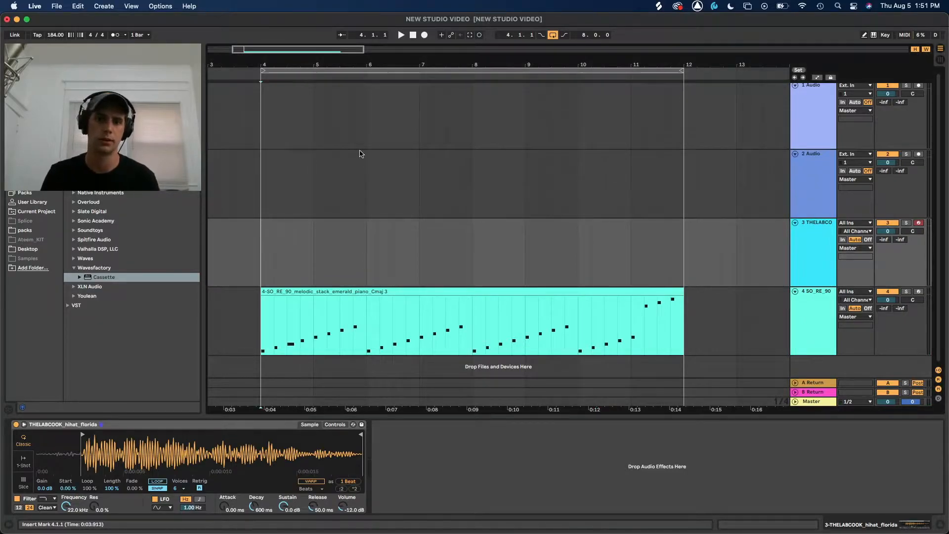
# Record a steady hi-hat pattern on the THELABCOOK track from bar 4 to 12 and draw a five-note G#2 sixteenth roll at 10.2
pyautogui.click(426, 36)
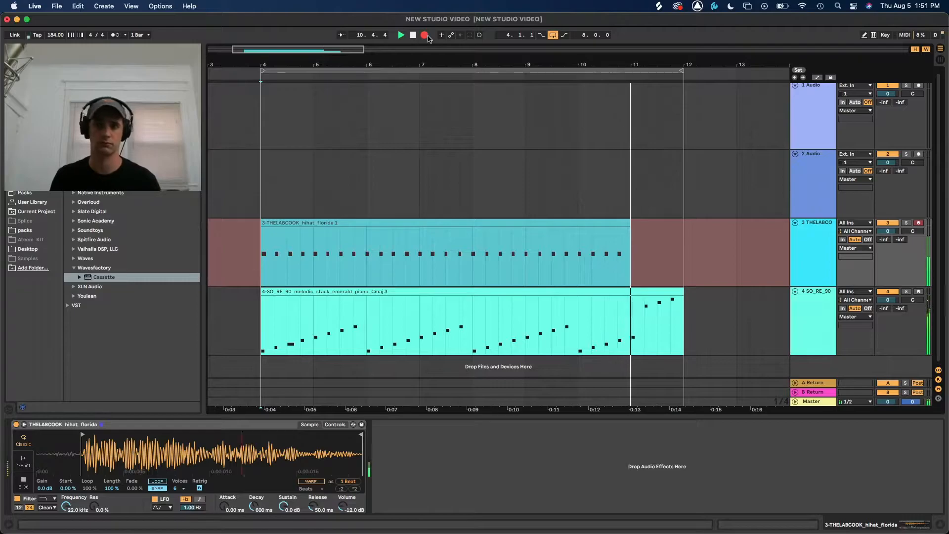
pyautogui.press('space')
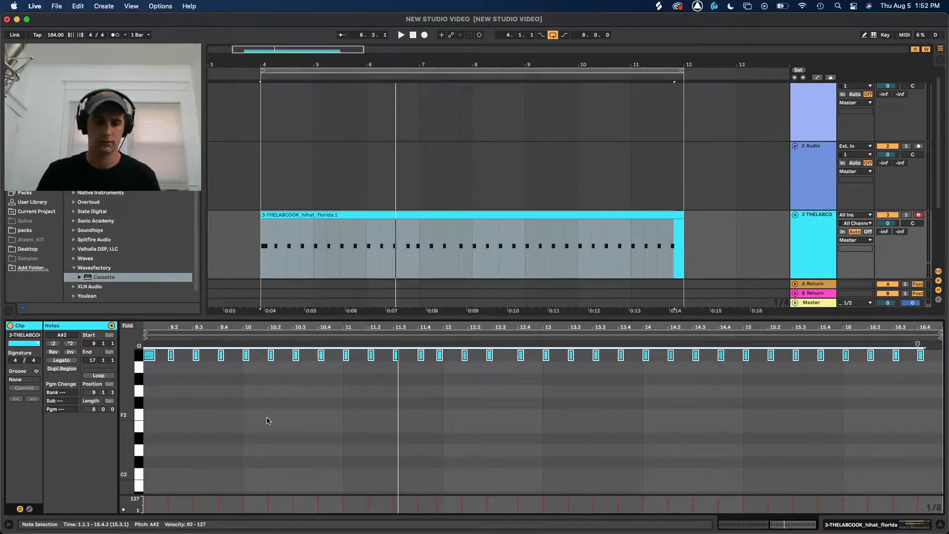
pyautogui.press('b')
pyautogui.moveTo(309, 393); pyautogui.dragTo(341, 394)
pyautogui.press('space')
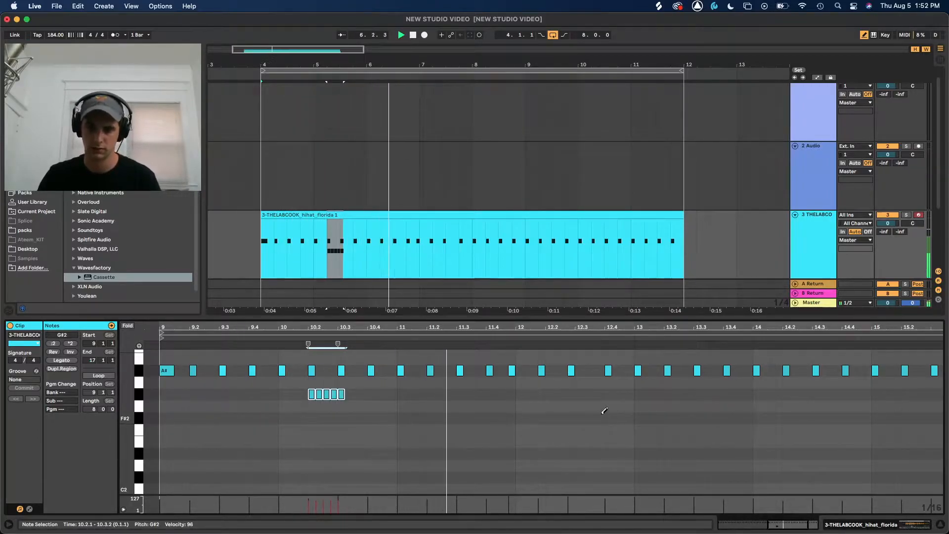
pyautogui.scroll(2, 601, 411)
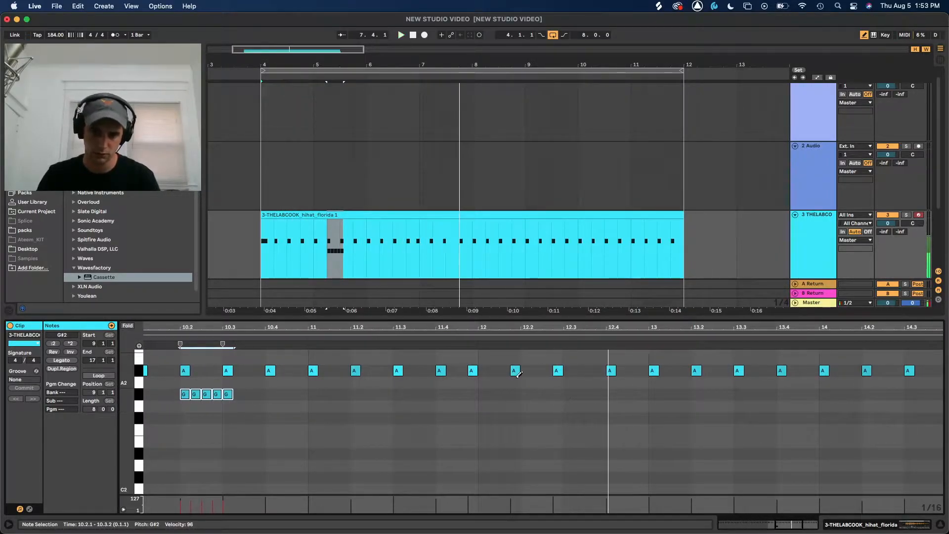
# Shift the early A#2 hi-hat notes near 12, 12.2 and 12.3 onto their grid beats
pyautogui.click(482, 369)
pyautogui.click(475, 369)
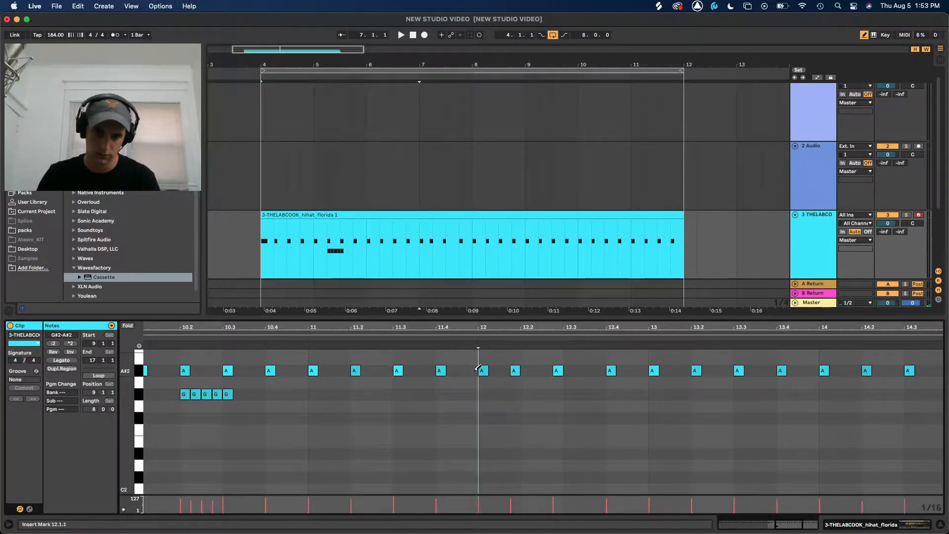
pyautogui.moveTo(515, 370); pyautogui.dragTo(522, 370)
pyautogui.click(568, 370)
pyautogui.click(560, 374)
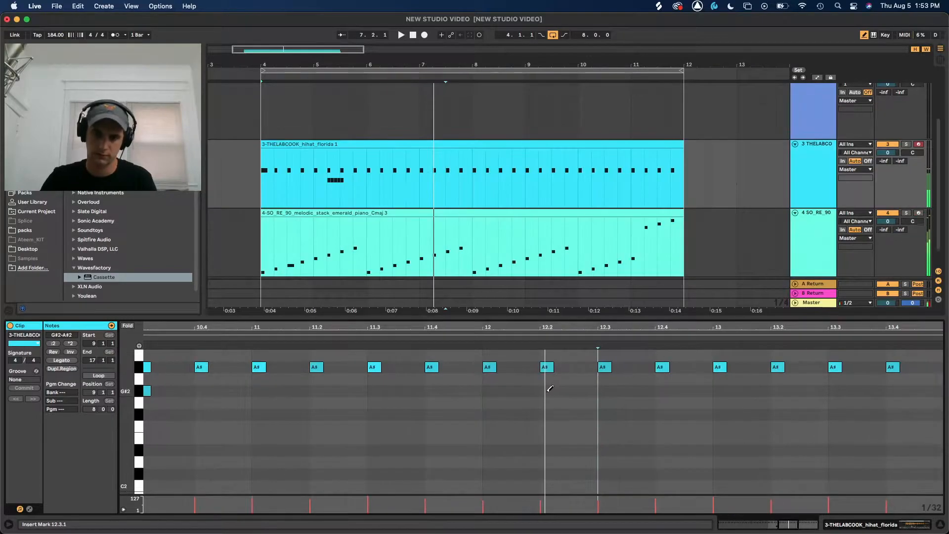
# Draw 1/32 hi-hat rolls at 12.2 and 12.4 with a single hit at 12.3, transpose them to G2 and play back
pyautogui.moveTo(544, 391); pyautogui.dragTo(568, 391)
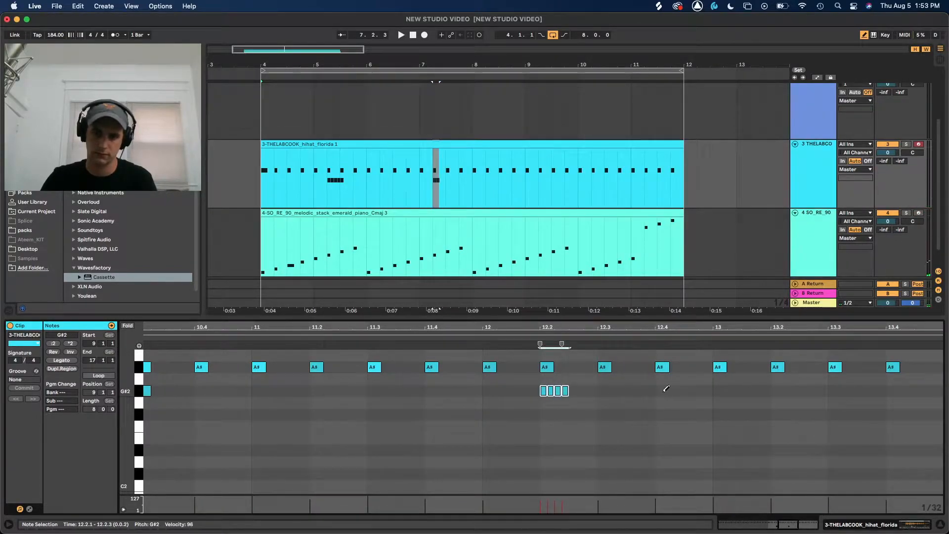
pyautogui.moveTo(658, 390); pyautogui.dragTo(688, 390)
pyautogui.click(601, 391)
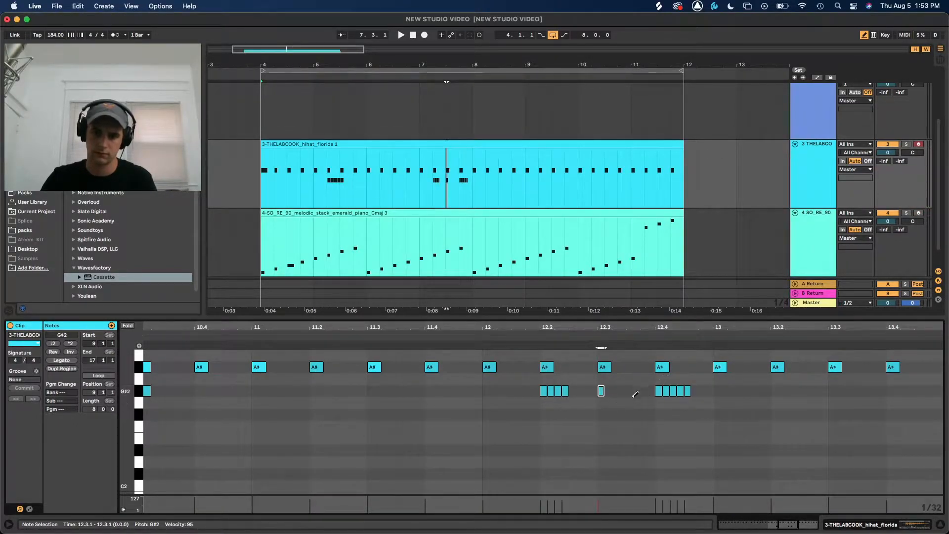
pyautogui.press('b')
pyautogui.moveTo(703, 410); pyautogui.dragTo(540, 393)
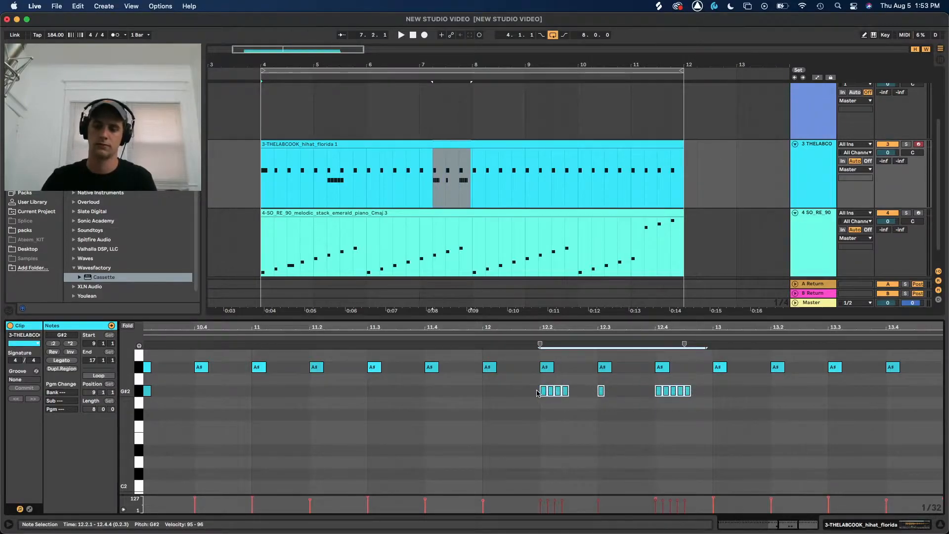
pyautogui.press('Down')
pyautogui.press('space')
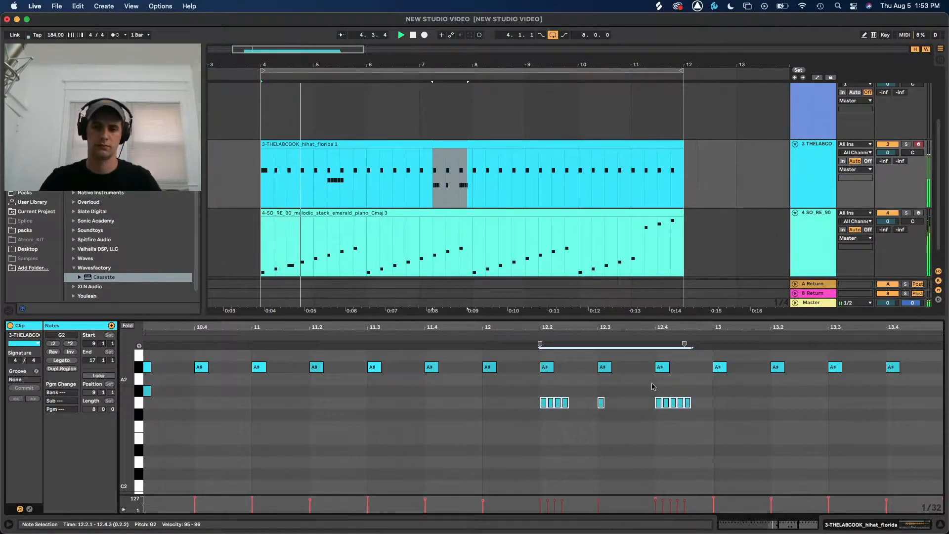
# Add a G2 hi-hat hit at 12 and one more 1/32 note to the end of the 12.2 roll
pyautogui.press('b')
pyautogui.click(486, 402)
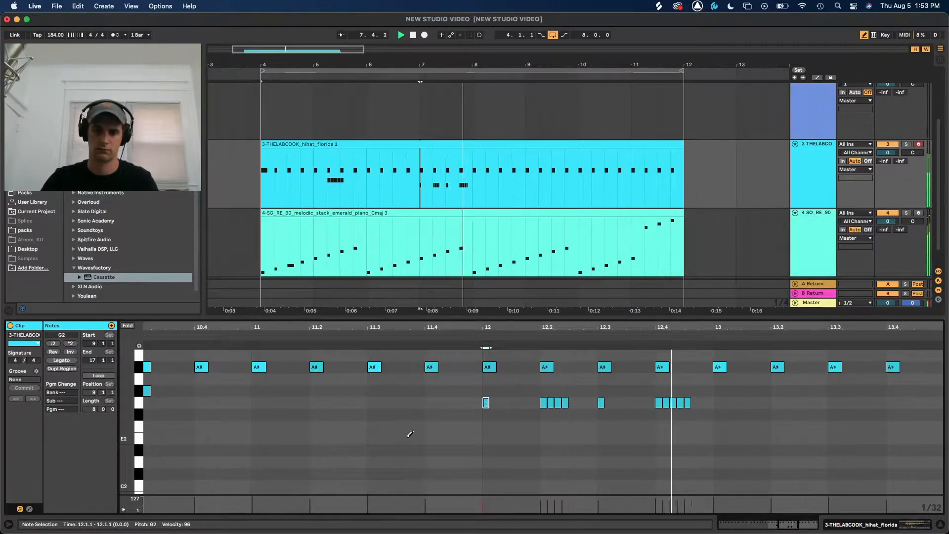
pyautogui.click(572, 403)
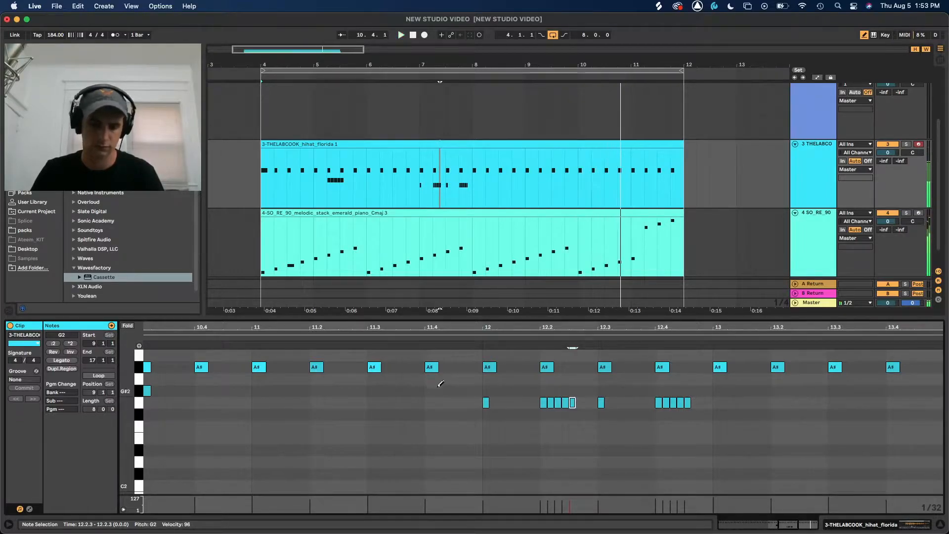
# Draw a five-note 1/32 hi-hat roll on G#2 at 14.4 and play back the section
pyautogui.click(451, 104)
pyautogui.click(412, 103)
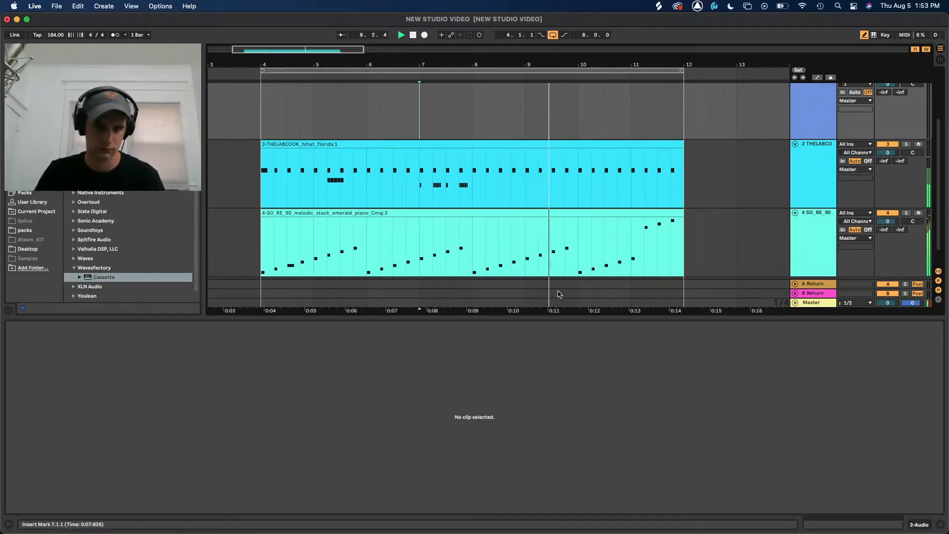
pyautogui.click(567, 173)
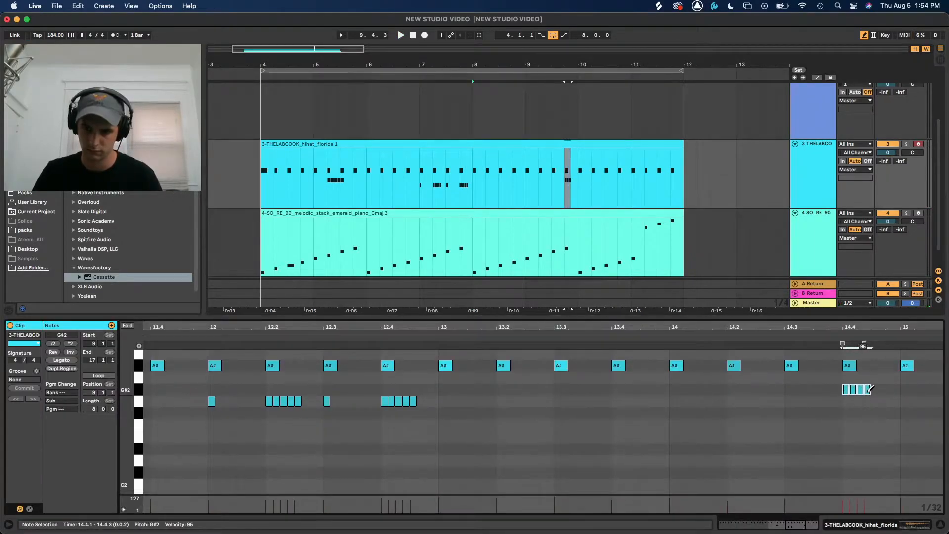
pyautogui.press('space')
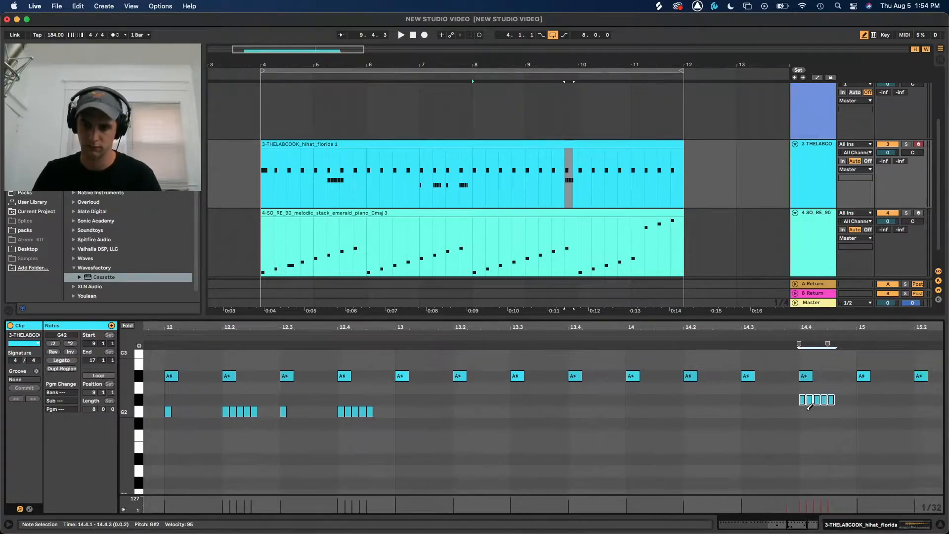
pyautogui.hscroll(1, 808, 404)
pyautogui.scroll(1, 809, 404)
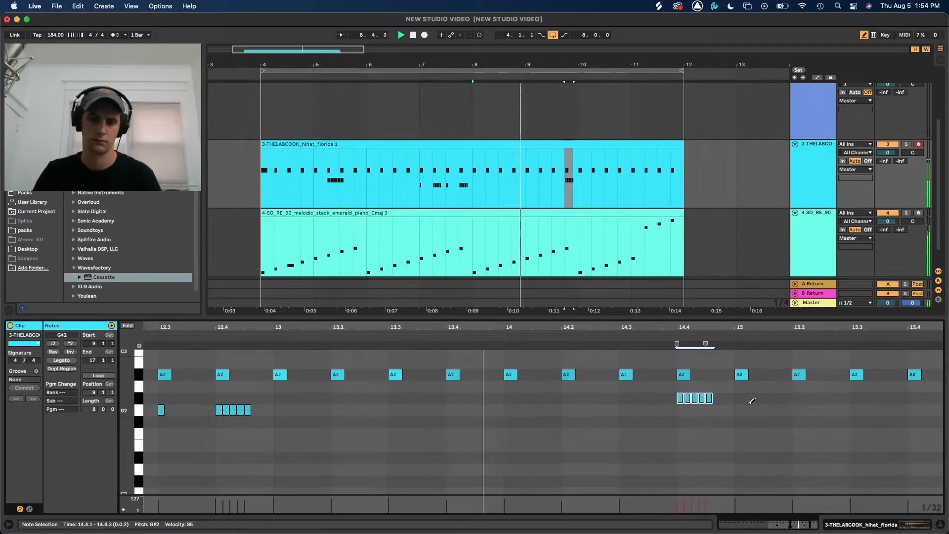
# Add an eighth-note hi-hat fill at the clip's end, with two G#2 notes from 16.3 and two G2 notes from 16.4
pyautogui.scroll(-2, 787, 428)
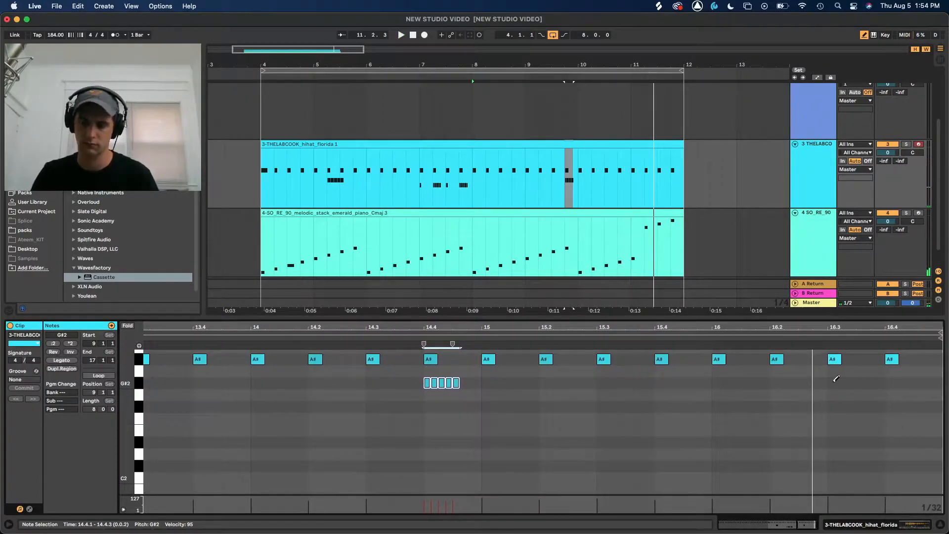
pyautogui.scroll(-2, 836, 379)
pyautogui.click(857, 382)
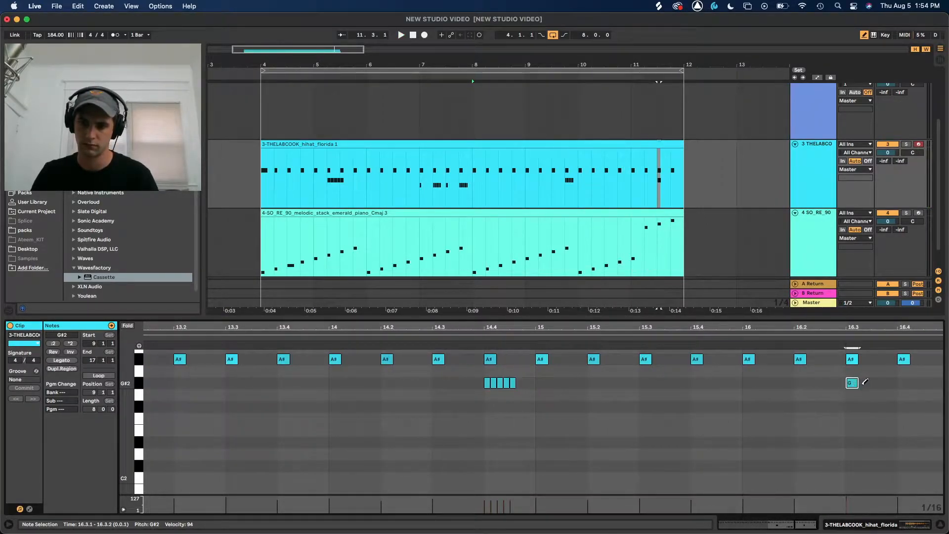
pyautogui.click(877, 383)
pyautogui.click(903, 394)
pyautogui.click(929, 395)
pyautogui.press('space')
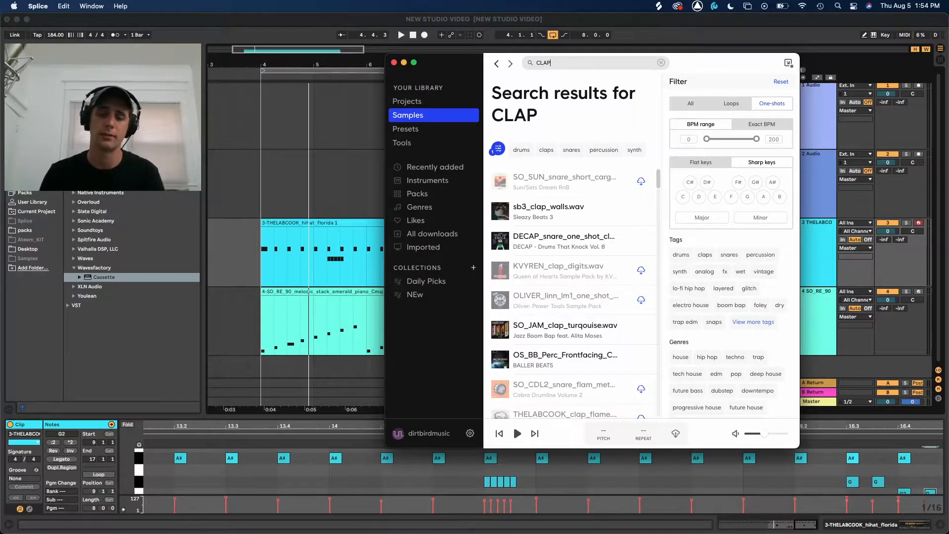
# Place the DECAP snare one-shot clap from the Splice CLAP results on the 2 Audio track at beat 3 of bar 4
pyautogui.moveTo(509, 212)
pyautogui.moveTo(502, 240)
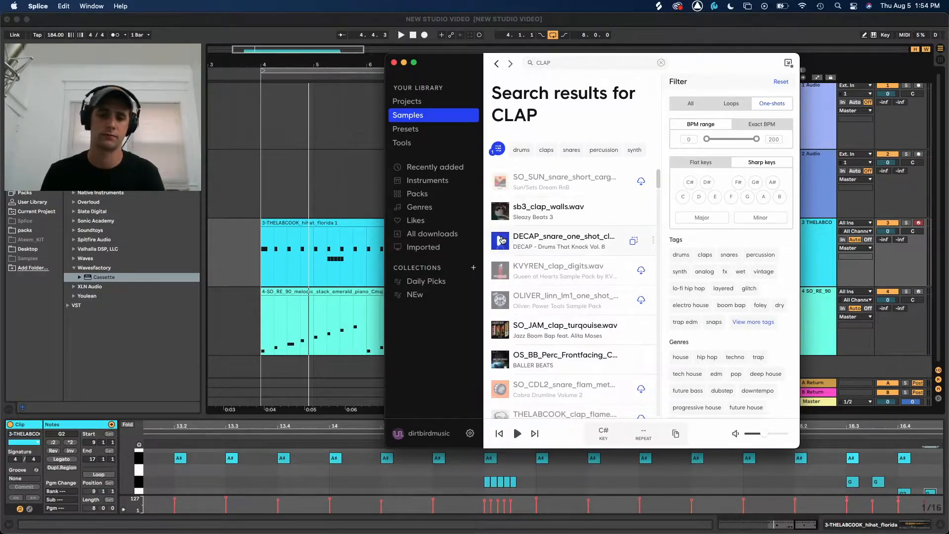
pyautogui.moveTo(502, 241); pyautogui.dragTo(307, 188)
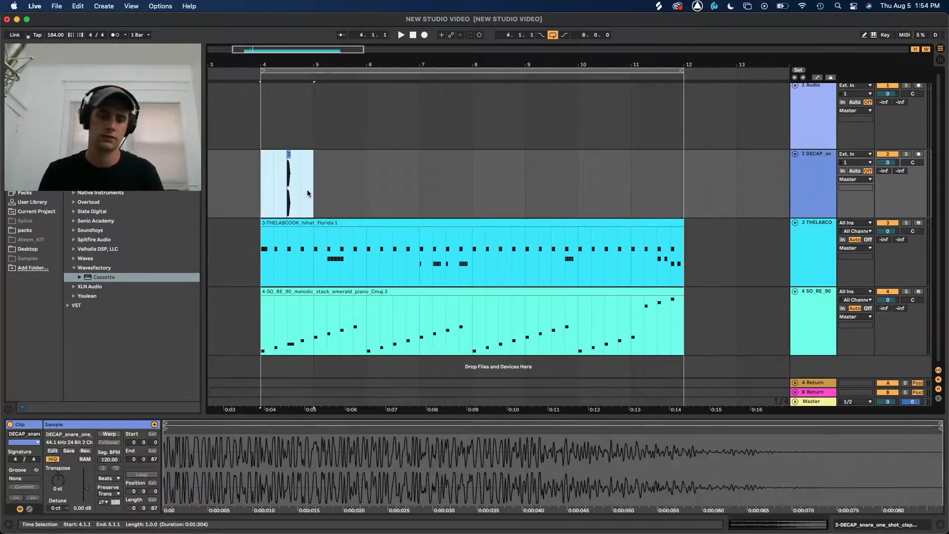
# Duplicate the one-bar clap section seven times so it fills the loop up to bar 12
pyautogui.press('super+d')
pyautogui.press('super+d')
pyautogui.press('super+d')
pyautogui.press('super+d')
pyautogui.press('super+d')
pyautogui.press('super+d')
pyautogui.press('super+d')
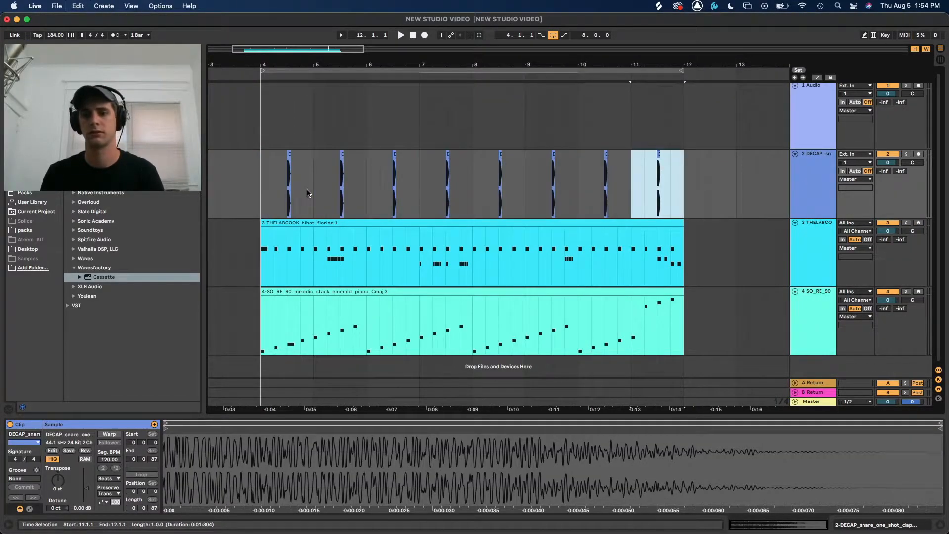
# Play the beat, lower the clap track's volume to -9.5 dB and select the 1 Audio track
pyautogui.press('space')
pyautogui.moveTo(887, 162); pyautogui.dragTo(887, 172)
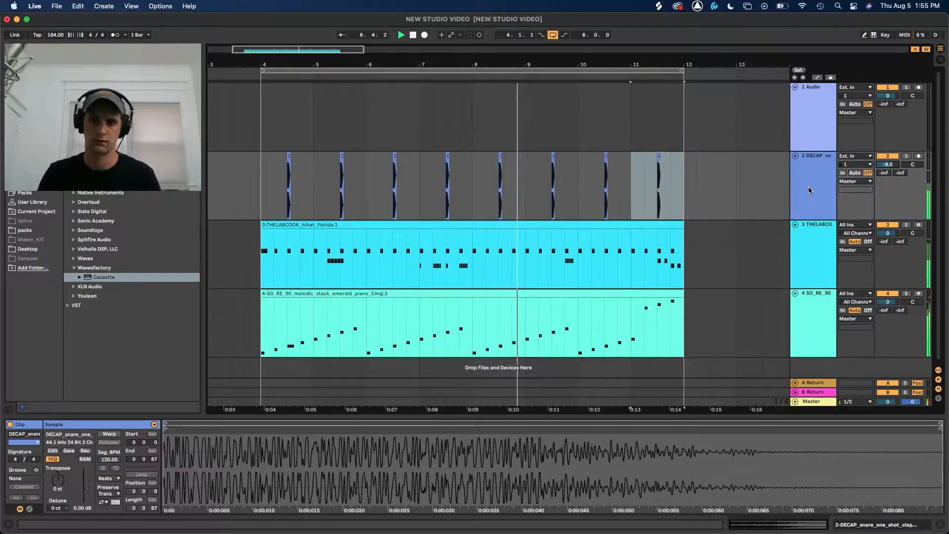
pyautogui.click(810, 134)
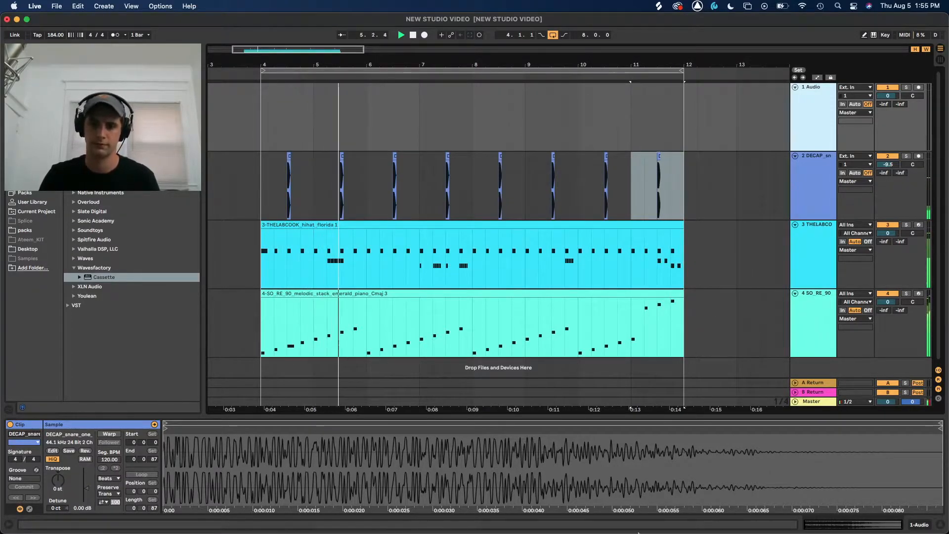
# Switch to Splice and search the one-shot samples for 808
pyautogui.moveTo(569, 525)
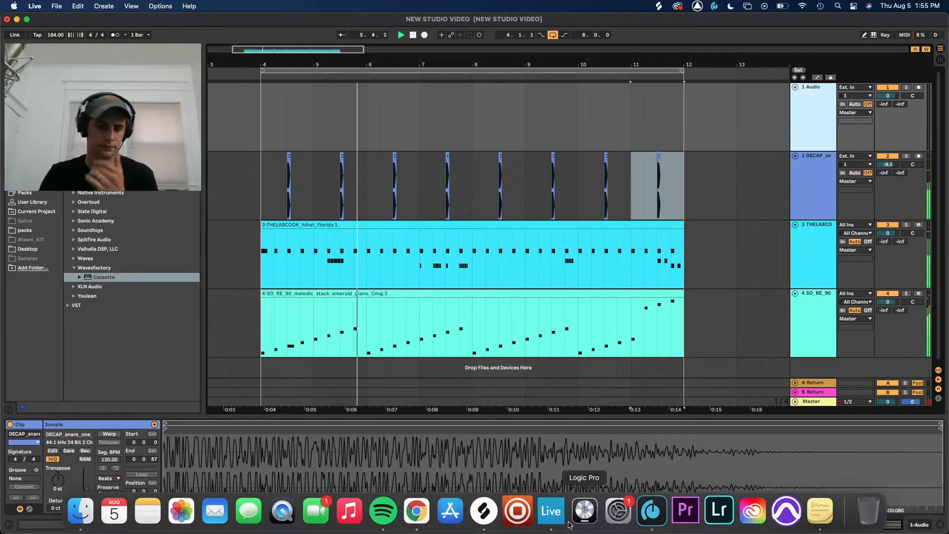
pyautogui.click(490, 516)
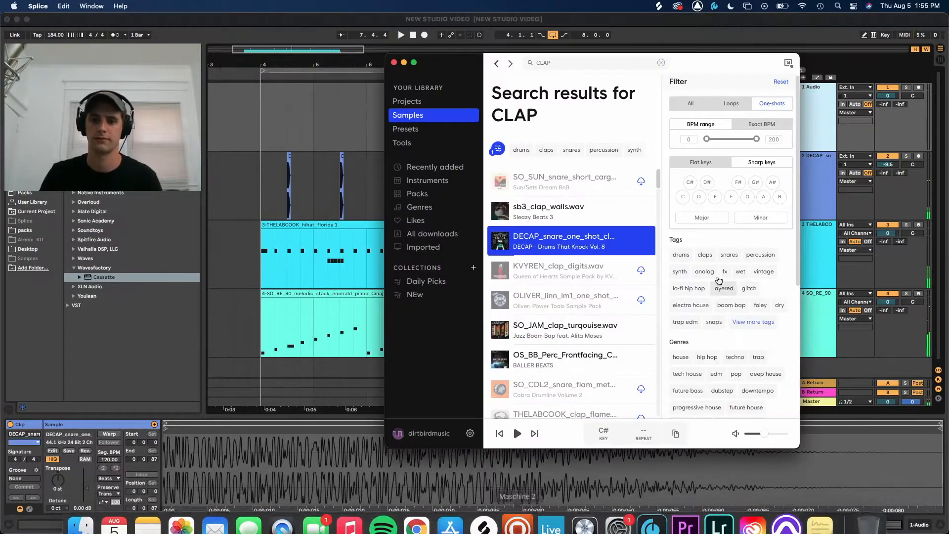
pyautogui.click(594, 64)
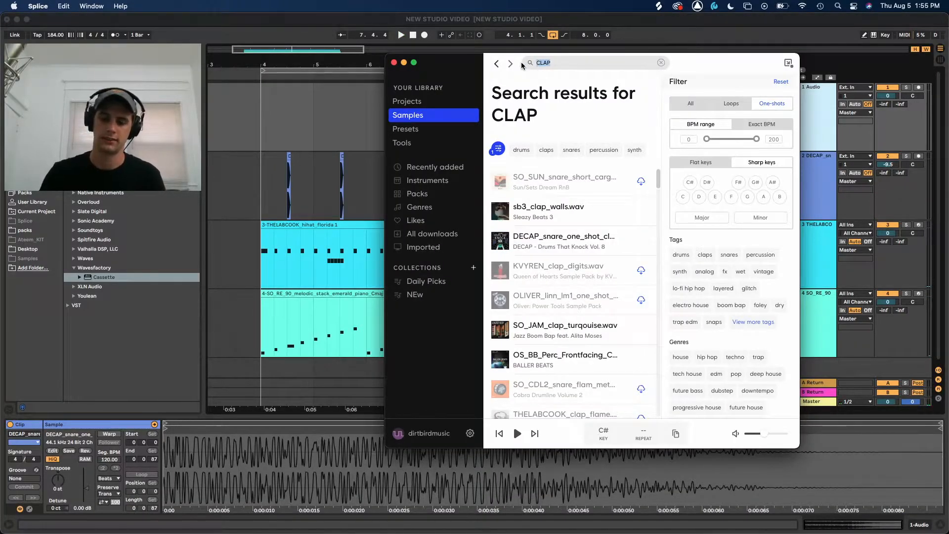
pyautogui.press('BackSpace')
pyautogui.write('808')
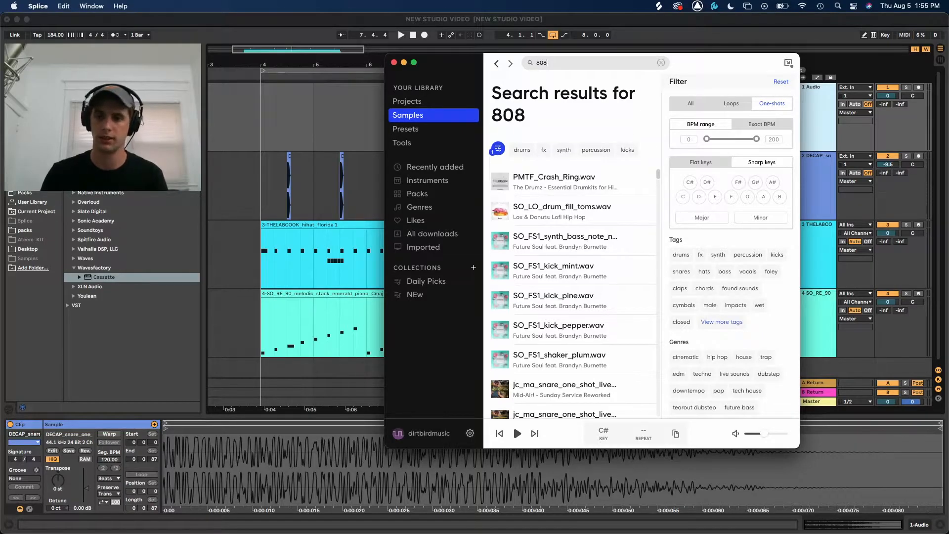
# Audition the La Formula and HIGHER POWERS 808 one-shots, moving the Splice window aside to expose the arrangement
pyautogui.click(503, 217)
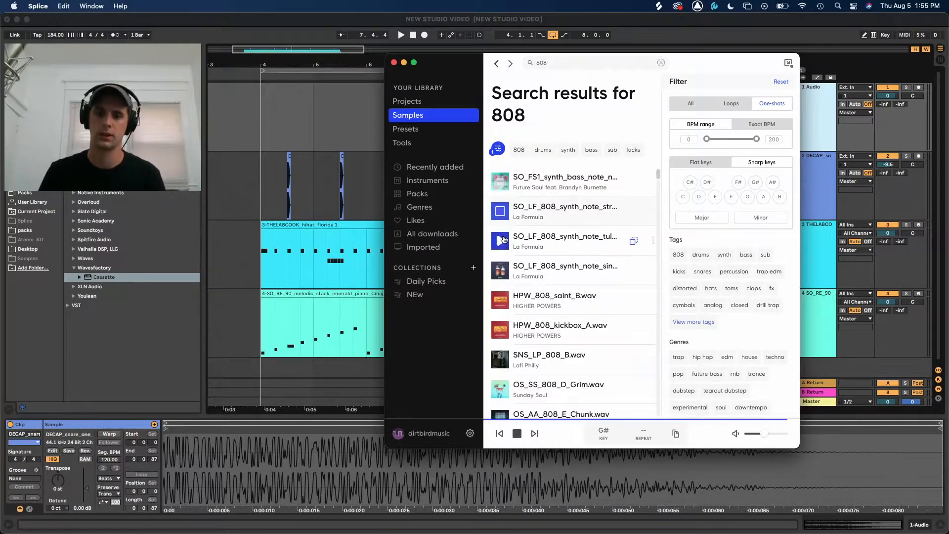
pyautogui.moveTo(698, 67); pyautogui.dragTo(779, 189)
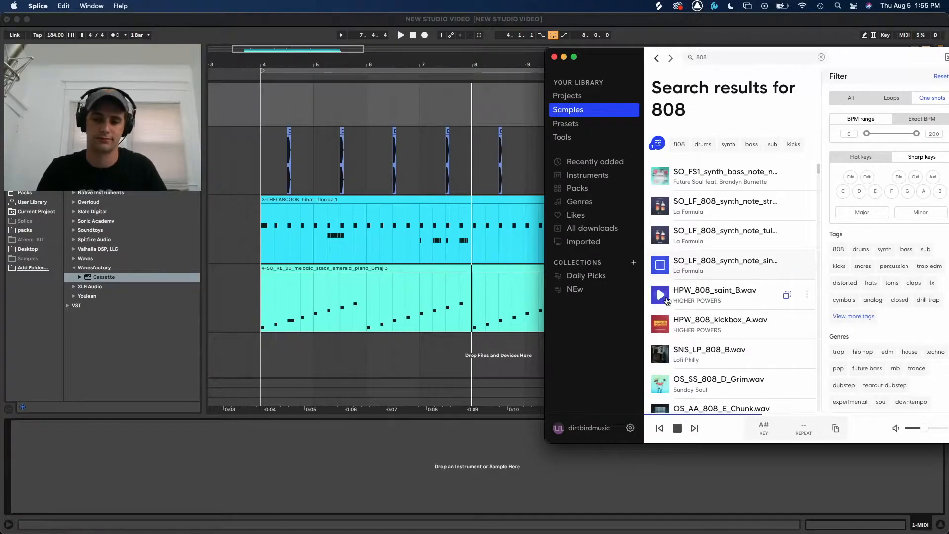
pyautogui.click(665, 299)
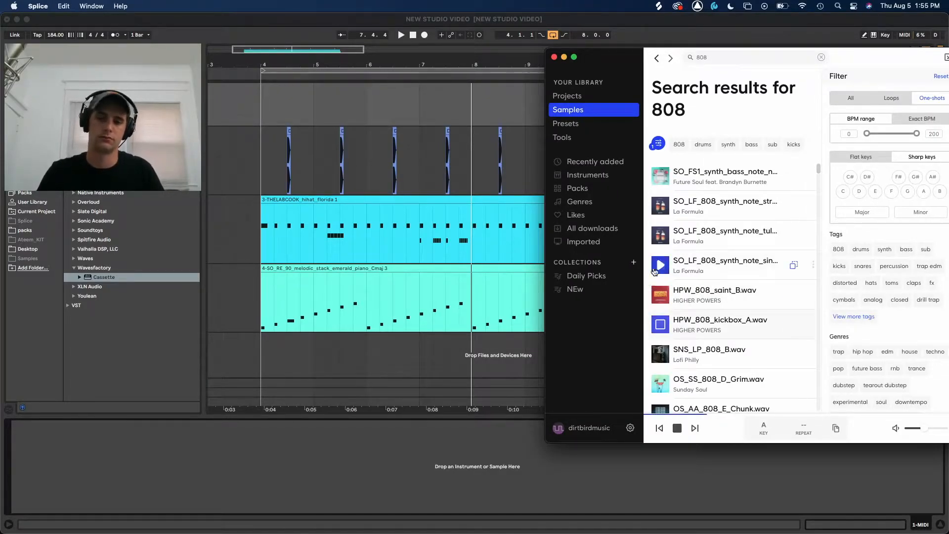
pyautogui.click(660, 242)
pyautogui.click(666, 272)
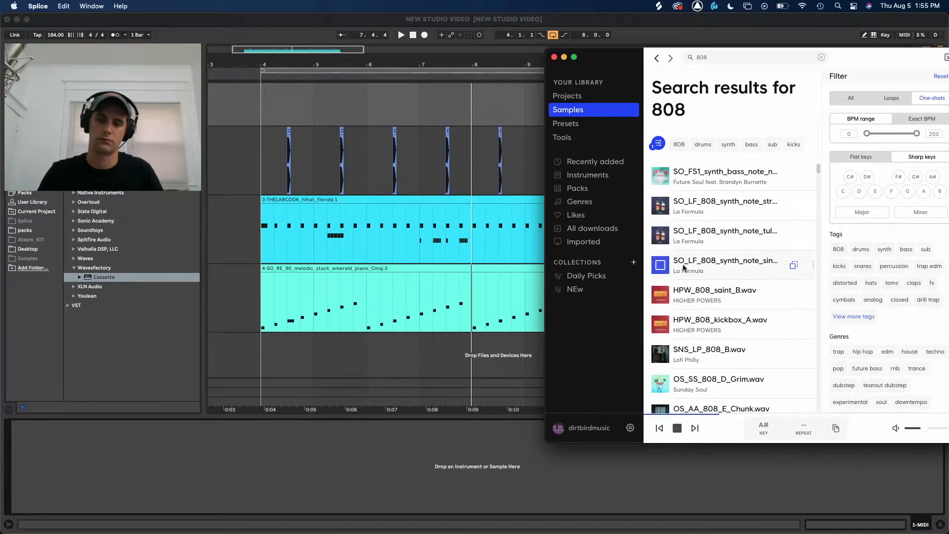
# Paste the SO_LF_808_synth_note_sin_sonido_Bb sample into an instrument on the 1 MIDI track and set it to 1-Shot mode
pyautogui.click(491, 446)
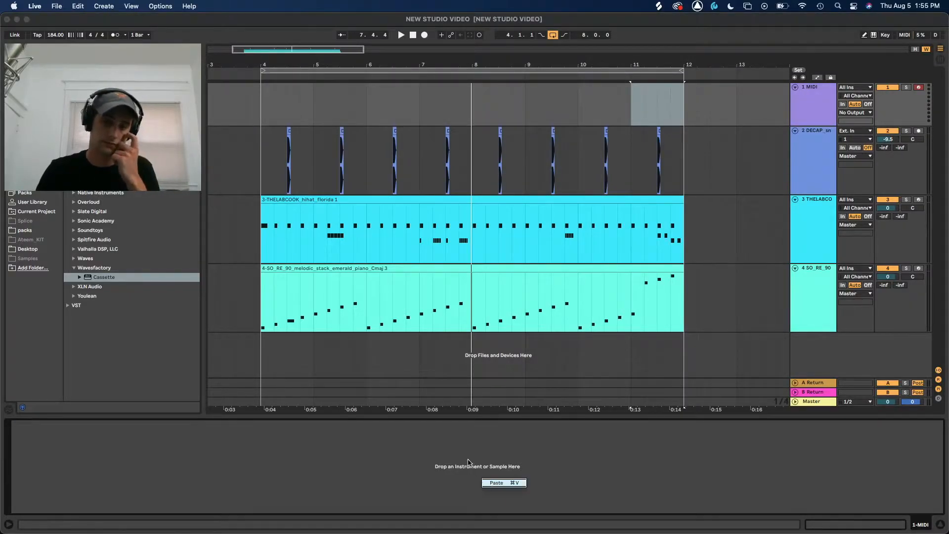
pyautogui.click(489, 482)
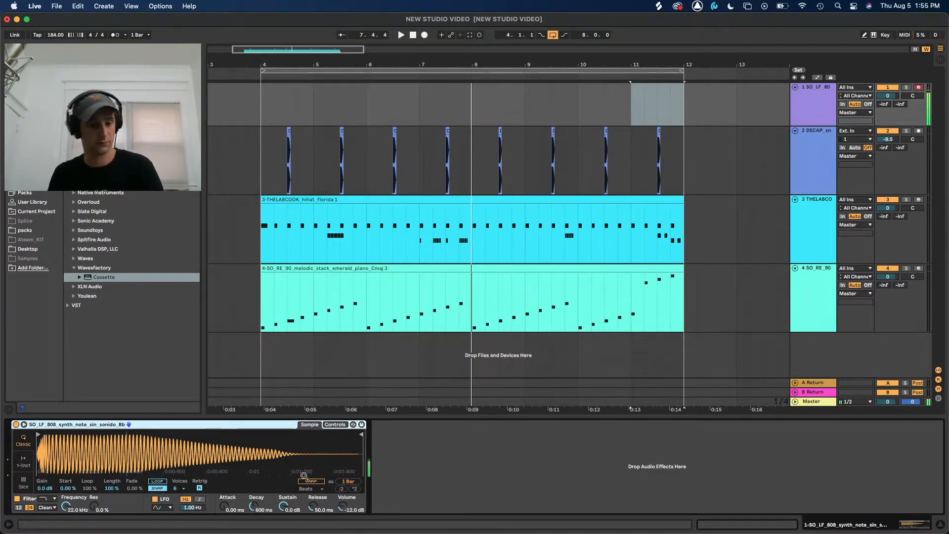
pyautogui.click(23, 461)
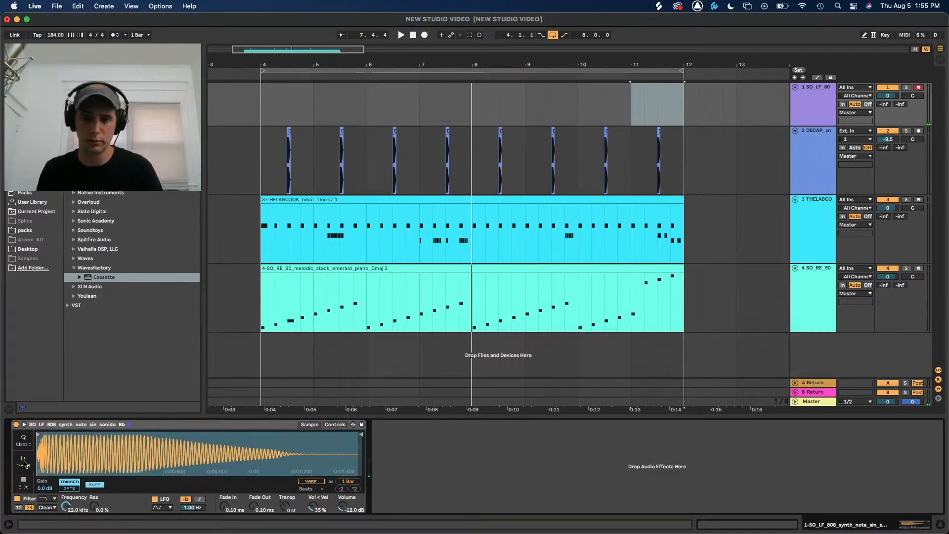
# Play the loop back with the 808 sampler track armed
pyautogui.press('space')
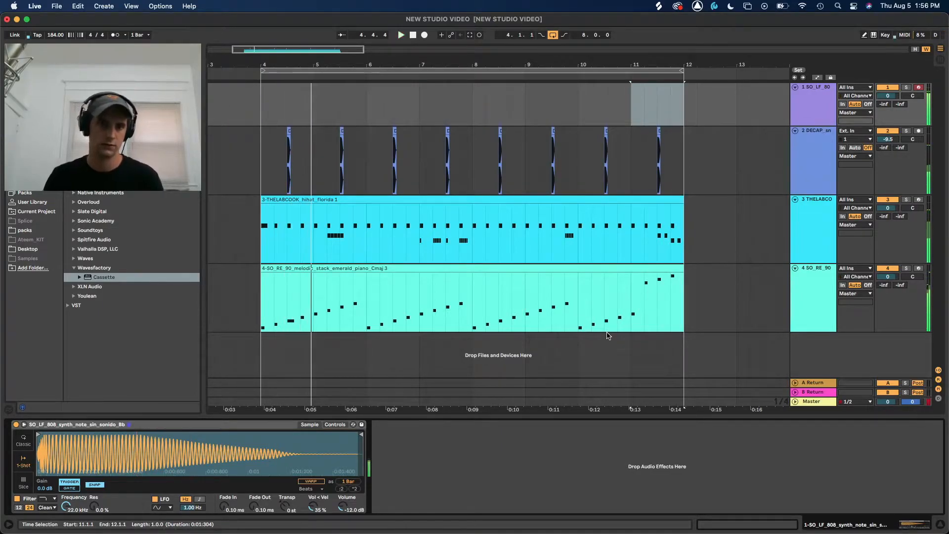
pyautogui.press('space')
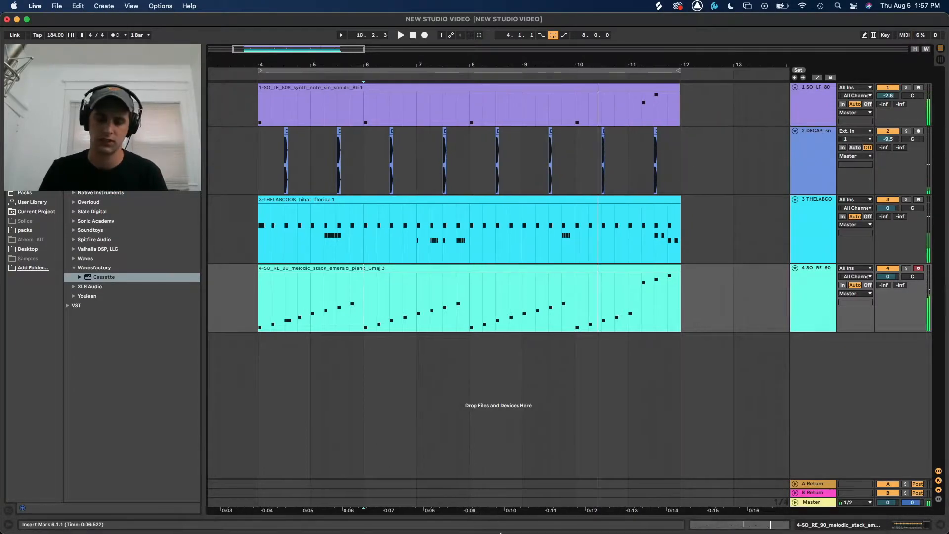
# Switch to Splice and audition one-shot samples in the KICK search results
pyautogui.moveTo(442, 529)
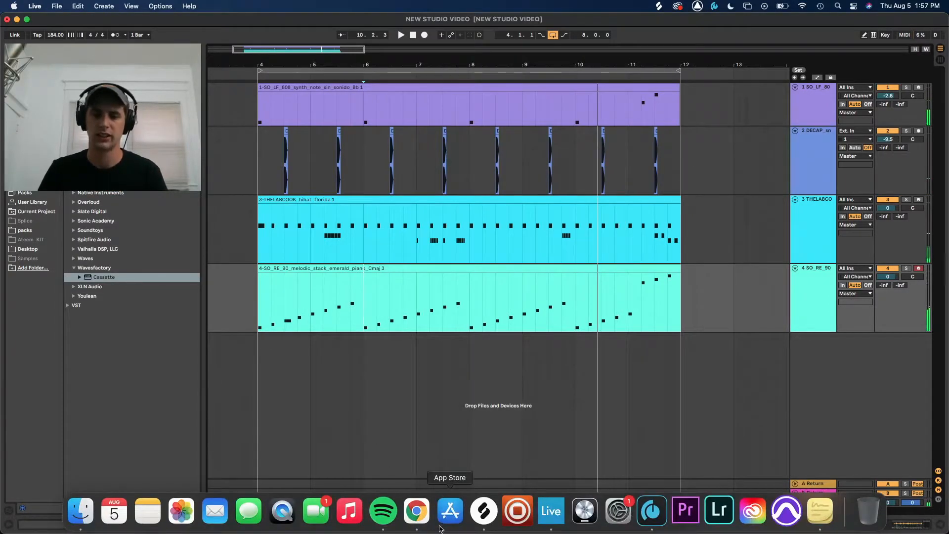
pyautogui.click(474, 522)
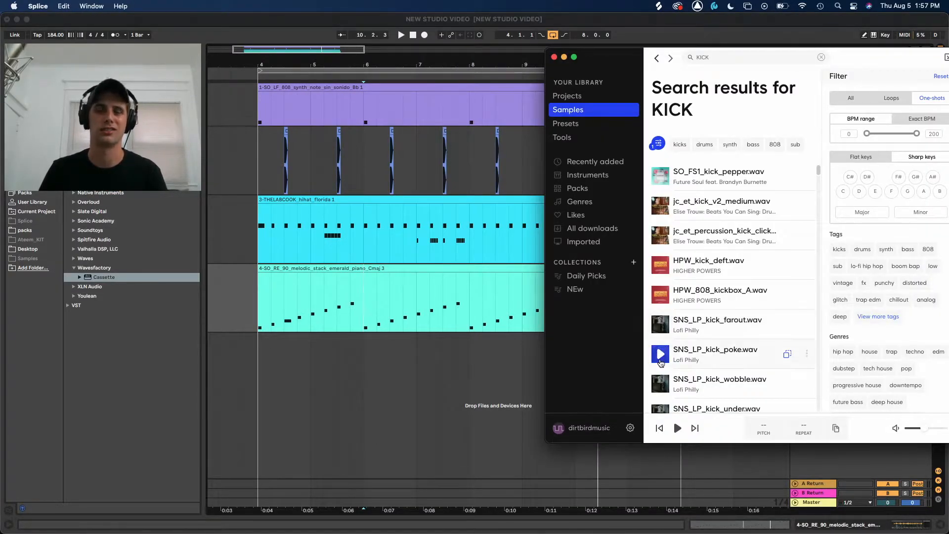
pyautogui.press('Down')
pyautogui.press('Down')
pyautogui.press('Down')
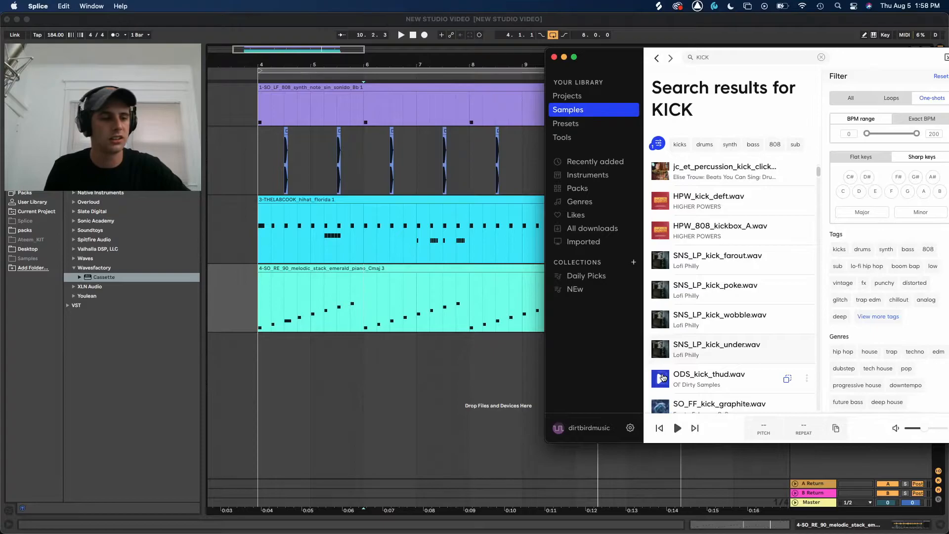
pyautogui.scroll(-3, 662, 381)
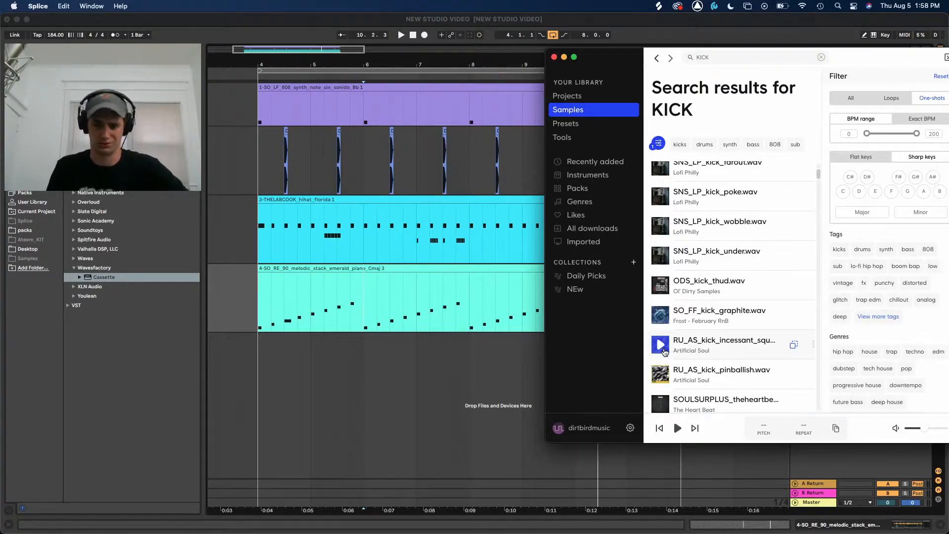
pyautogui.scroll(-5, 661, 364)
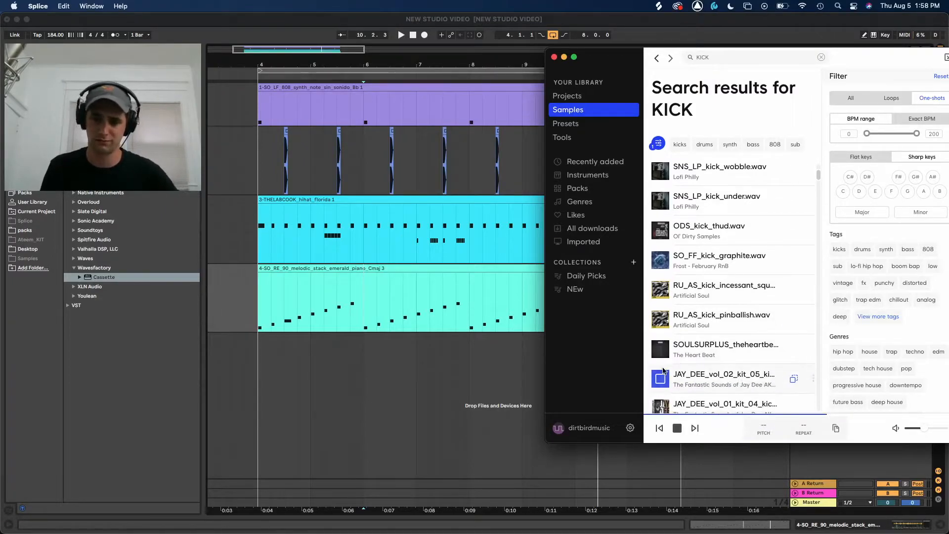
# Place the PMAE_Kick_Rolling sample on a new audio track at bar 4 and set its volume to -4.4 dB during playback
pyautogui.moveTo(660, 366); pyautogui.dragTo(267, 366)
pyautogui.click(267, 365)
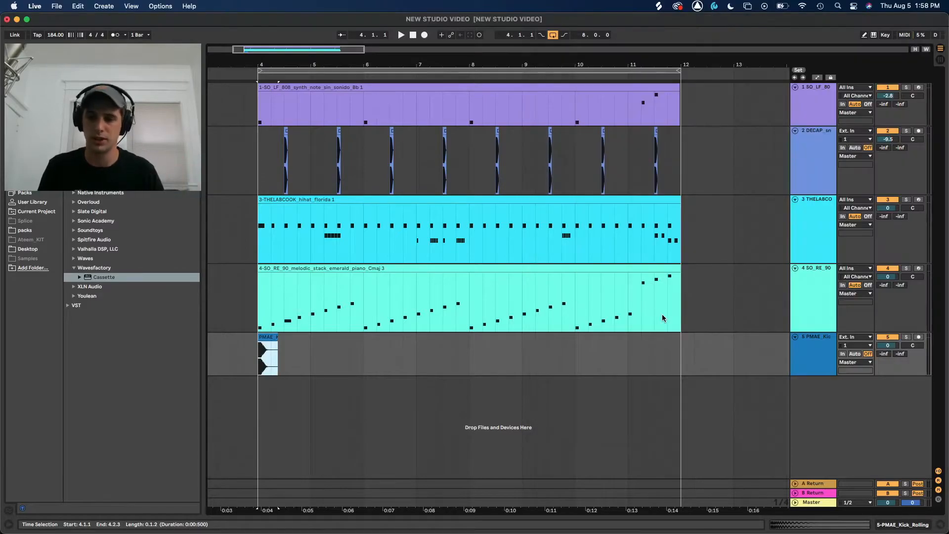
pyautogui.press('space')
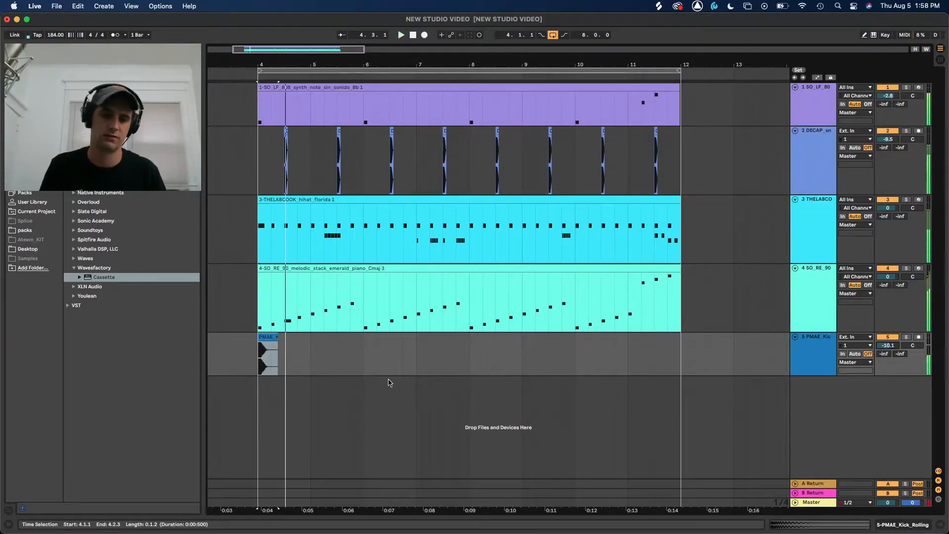
pyautogui.moveTo(887, 345); pyautogui.dragTo(887, 331)
pyautogui.press('space')
pyautogui.press('space')
# Move the kick track directly below the 808 track and place copies of the kick clip along the loop
pyautogui.moveTo(813, 346); pyautogui.dragTo(811, 129)
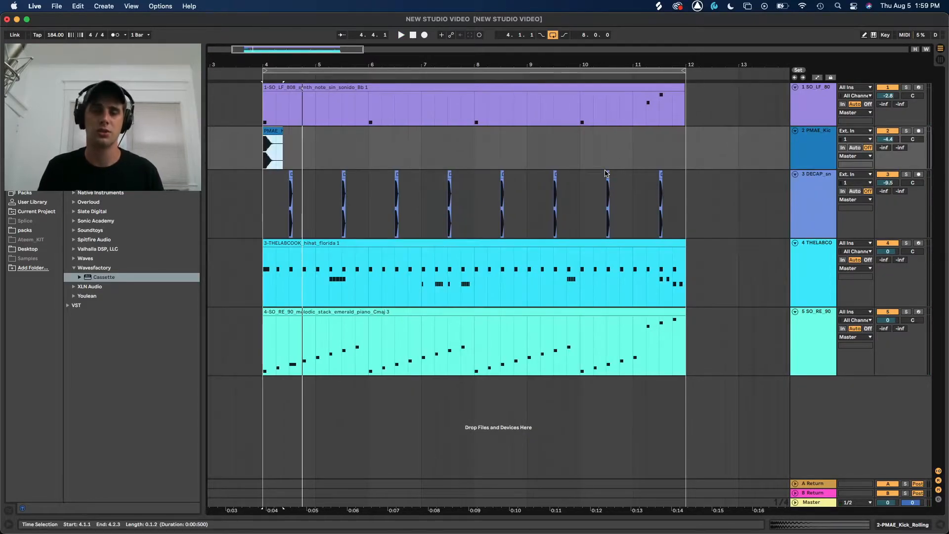
pyautogui.click(296, 150)
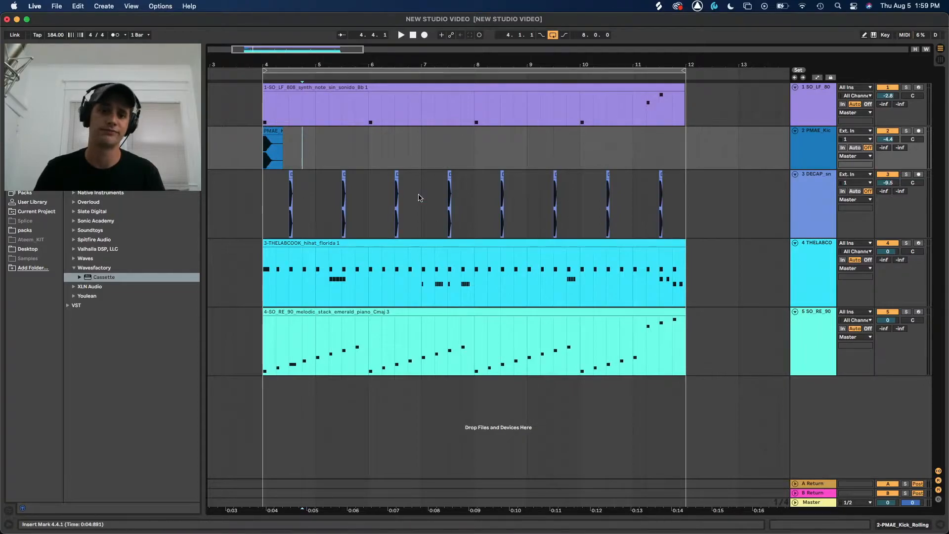
pyautogui.moveTo(273, 148); pyautogui.dragTo(321, 141)
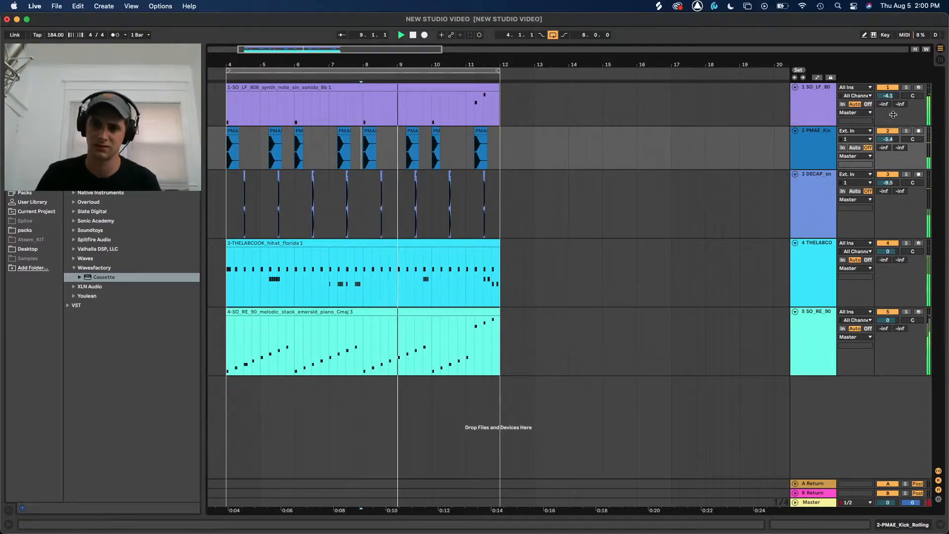
# Solo the 808 and kick tracks during playback to hear them together
pyautogui.click(905, 88)
pyautogui.click(906, 131)
pyautogui.hscroll(-3, 695, 159)
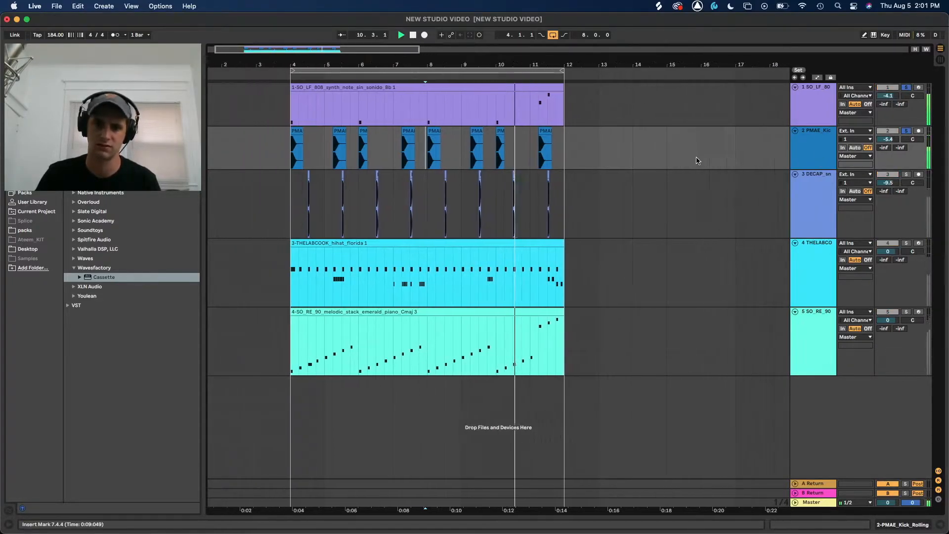
# Copy the kick clip at 11.2 to beat 11.3, under the last 808 note, and play the low end back
pyautogui.scroll(5, 586, 155)
pyautogui.press('space')
pyautogui.click(486, 133)
pyautogui.press('super+c')
pyautogui.click(498, 144)
pyautogui.press('super+v')
pyautogui.click(442, 147)
pyautogui.press('space')
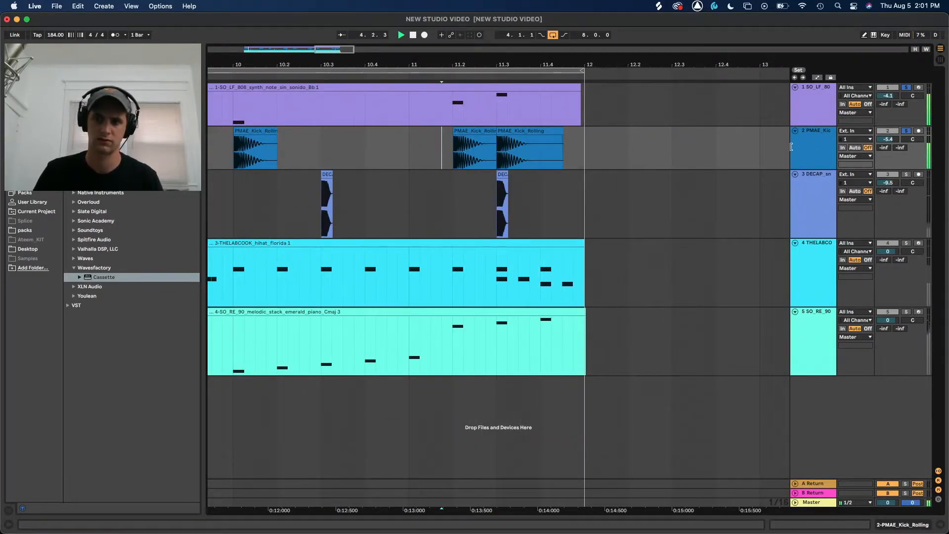
pyautogui.scroll(-5, 637, 165)
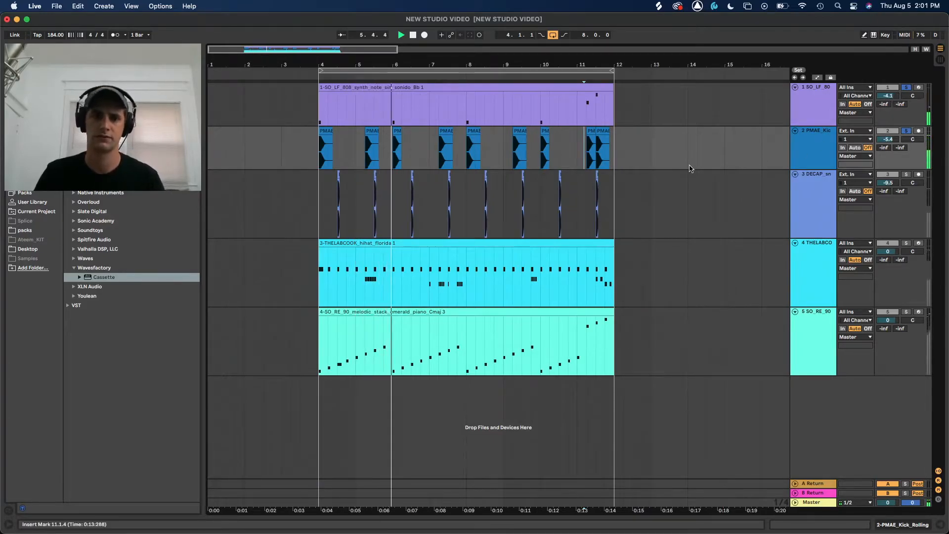
# Unsolo the 808 and kick tracks and lower the piano track's volume to -2.8 dB during playback
pyautogui.click(903, 131)
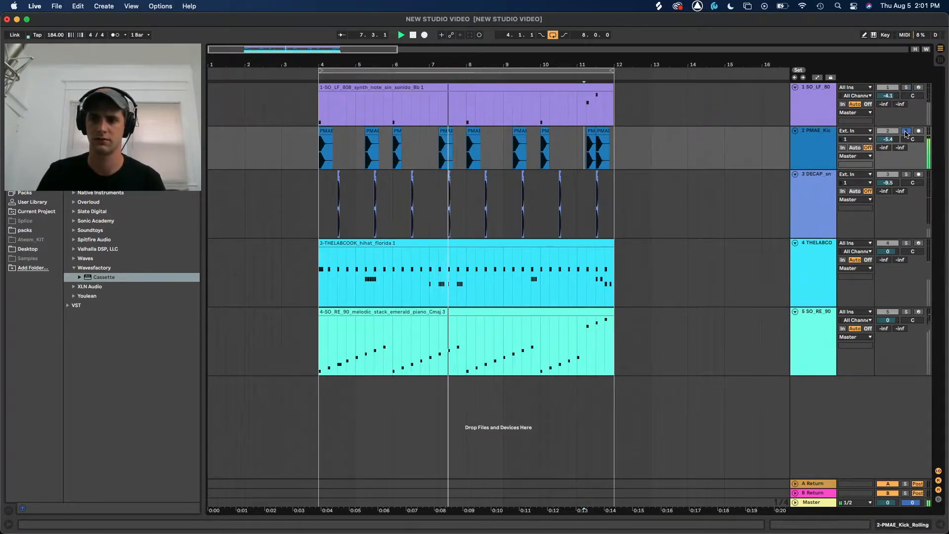
pyautogui.click(904, 131)
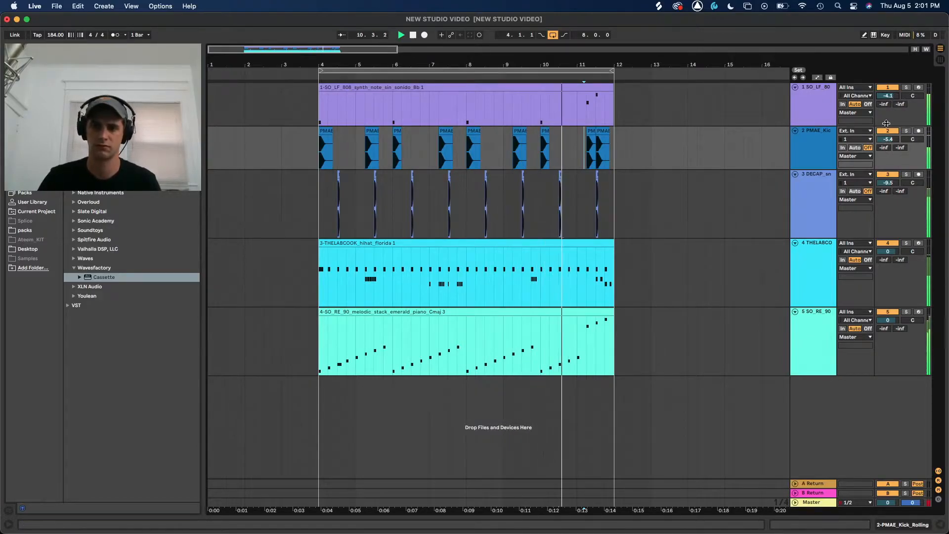
pyautogui.moveTo(887, 320); pyautogui.dragTo(885, 326)
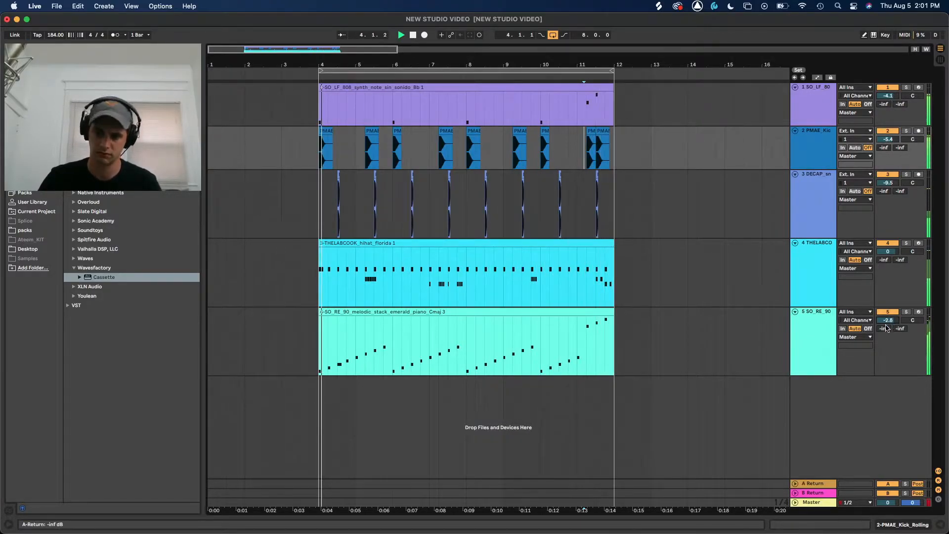
pyautogui.press('space')
# Load Slate Digital's VerbSuite Classics on return track A and choose the String Room preset from the Strings category
pyautogui.click(794, 483)
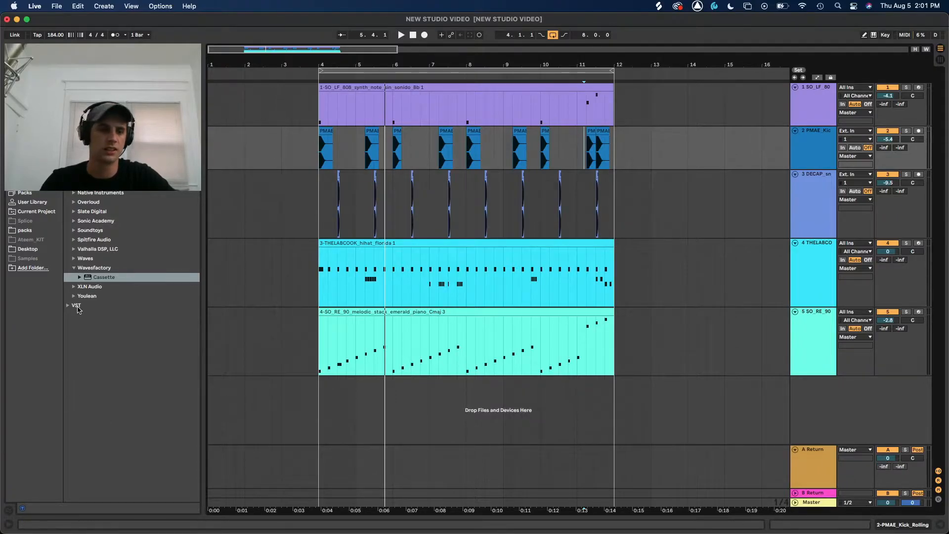
pyautogui.click(74, 211)
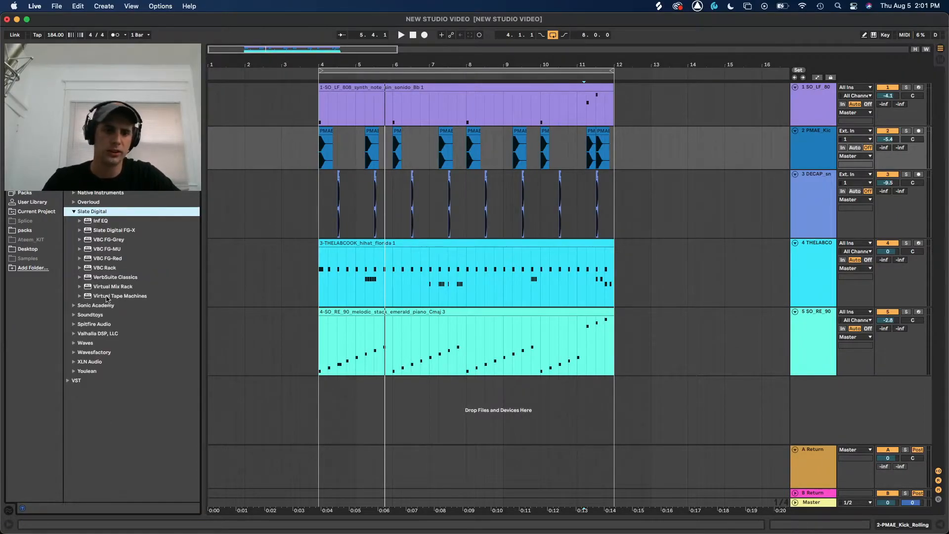
pyautogui.click(105, 279)
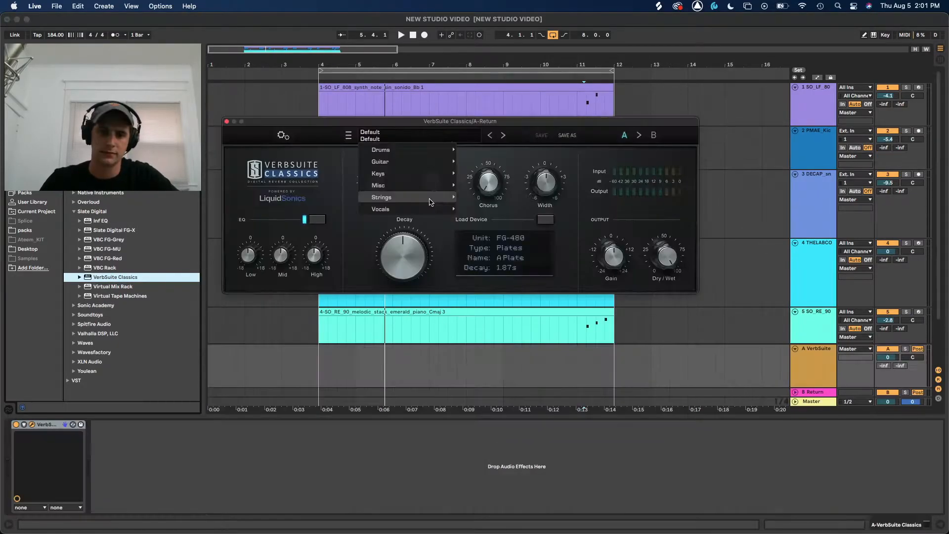
pyautogui.moveTo(415, 189)
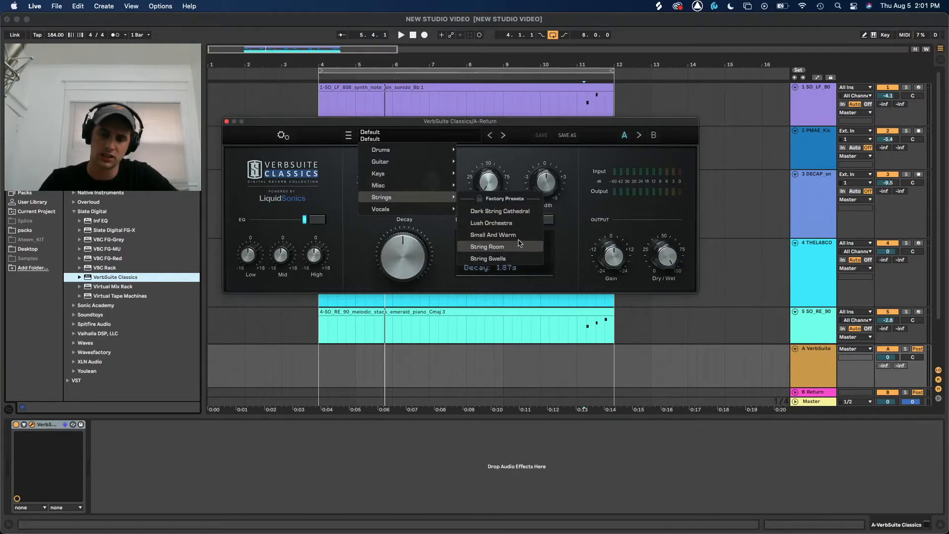
pyautogui.click(519, 243)
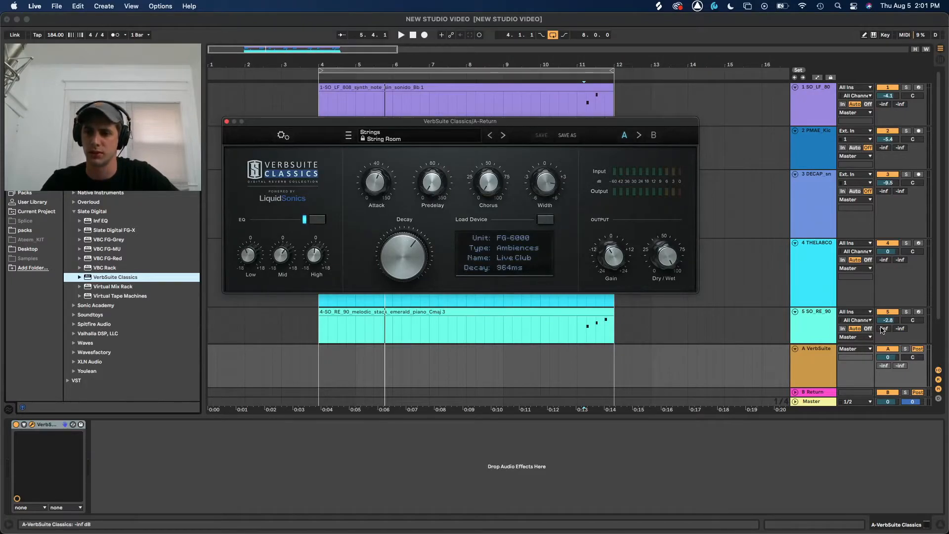
# Send the piano track to the reverb return at 0 dB and, with both soloed, set the return's volume to -8.1 dB
pyautogui.moveTo(881, 329); pyautogui.dragTo(881, 316)
pyautogui.press('space')
pyautogui.moveTo(887, 356); pyautogui.dragTo(888, 374)
pyautogui.click(906, 312)
pyautogui.click(904, 348)
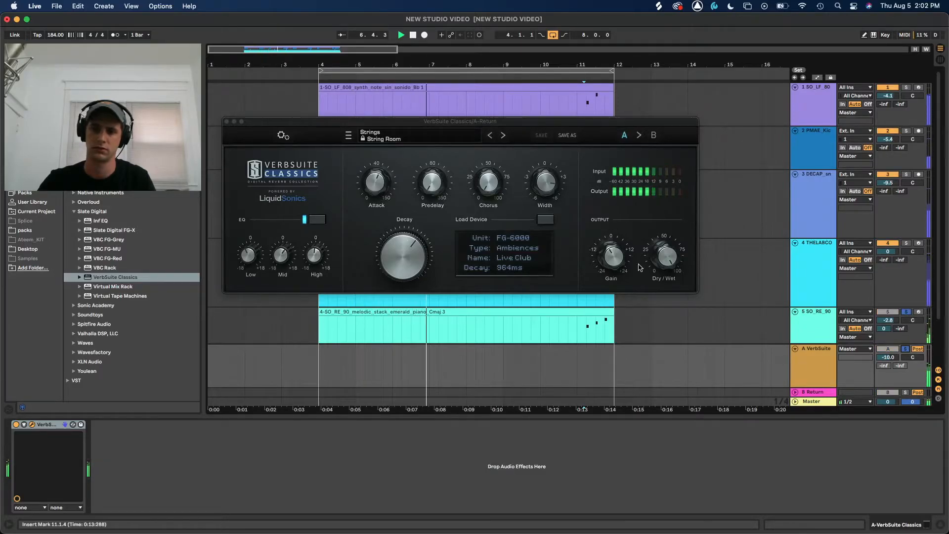
pyautogui.moveTo(888, 357); pyautogui.dragTo(888, 353)
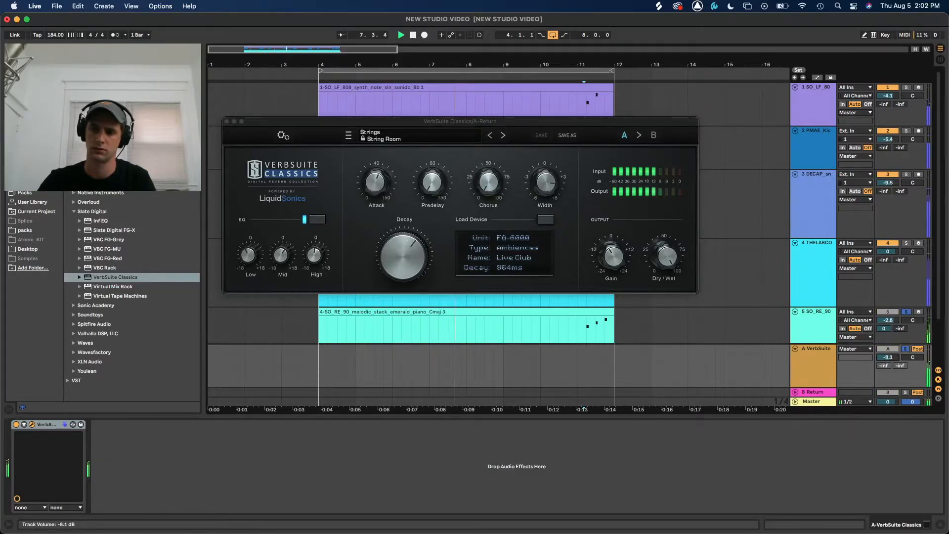
# Shorten the reverb's decay to 911 ms and raise its High EQ
pyautogui.moveTo(407, 251); pyautogui.dragTo(403, 258)
pyautogui.click(311, 255)
pyautogui.moveTo(315, 241); pyautogui.dragTo(323, 231)
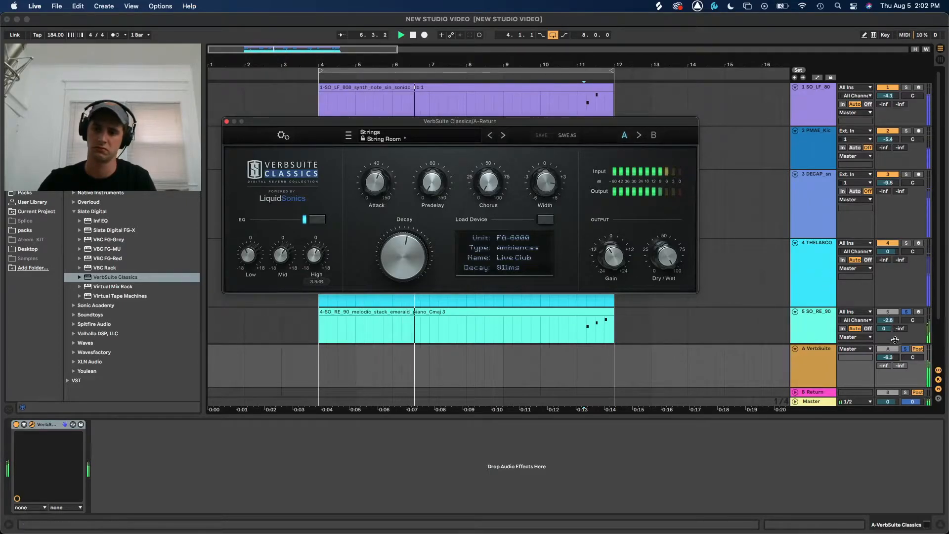
# Unsolo the reverb return and lower its volume to -9.2 dB
pyautogui.click(904, 351)
pyautogui.click(893, 351)
pyautogui.moveTo(892, 353); pyautogui.dragTo(892, 356)
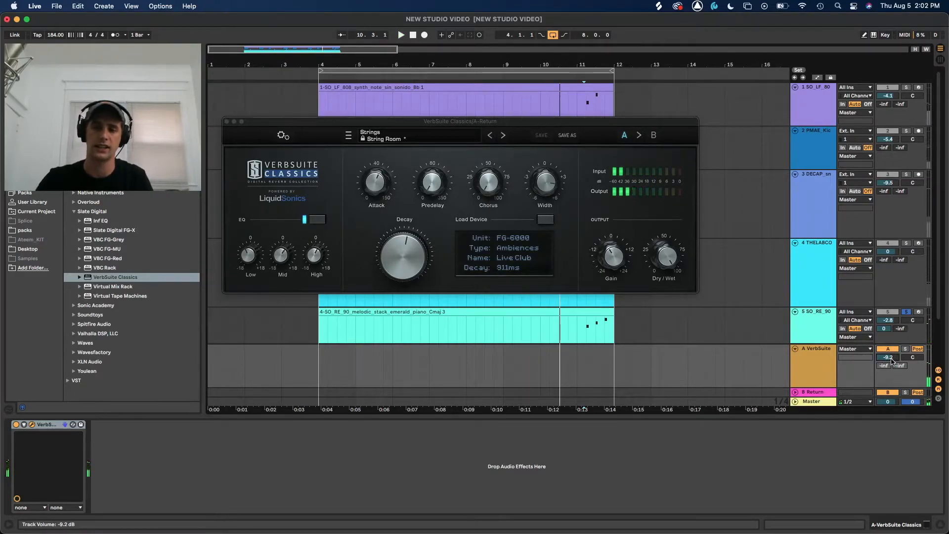
# Select tracks 1 to 5 and lower their volumes together, with the hi-hats at -4.7 dB and the piano at -7.5 dB
pyautogui.click(814, 305)
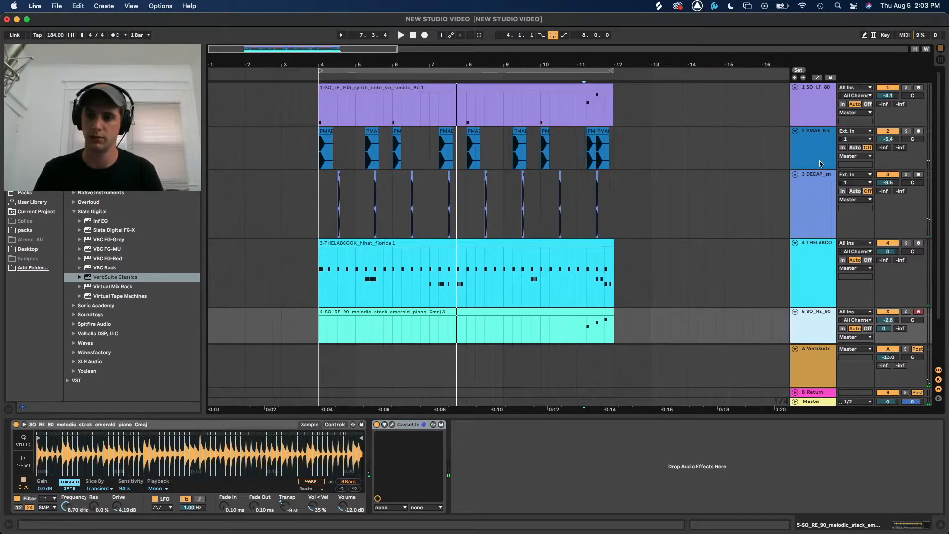
pyautogui.keyDown('shift'); pyautogui.click(822, 124); pyautogui.keyUp('shift')
pyautogui.moveTo(887, 96); pyautogui.dragTo(888, 105)
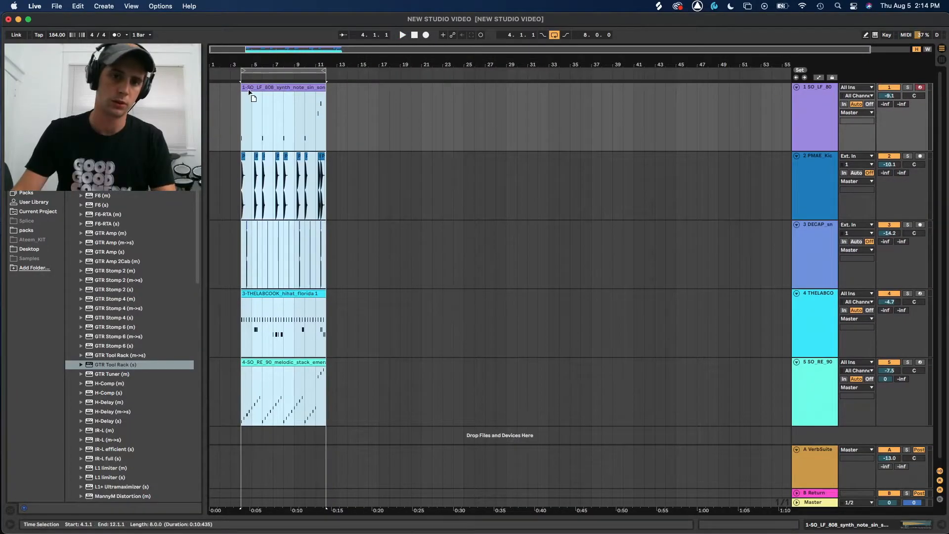
# Move all the clips to start at bar 1 and duplicate the eight-bar section repeatedly along the timeline
pyautogui.moveTo(248, 91); pyautogui.dragTo(226, 91)
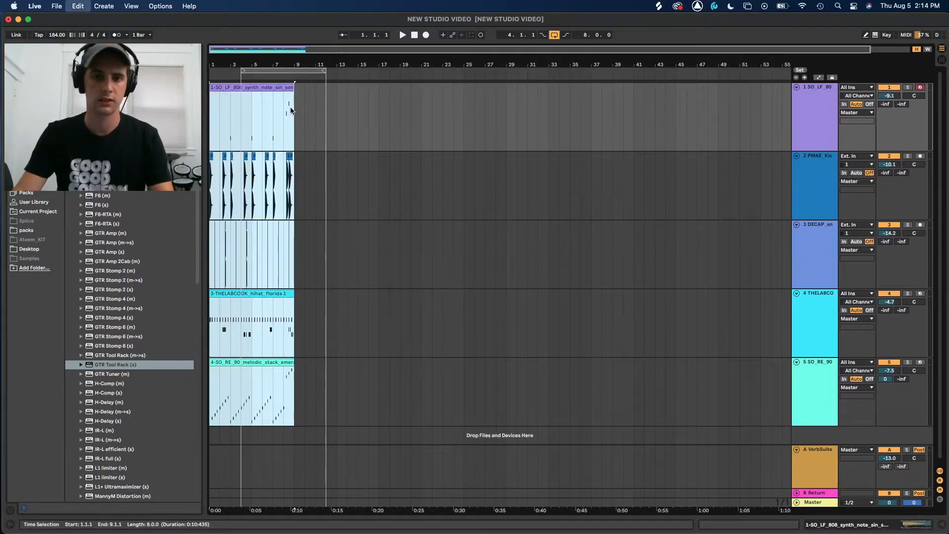
pyautogui.press('super+d')
pyautogui.press('super+d')
pyautogui.press('super+d')
pyautogui.press('super+d')
pyautogui.press('super+d')
pyautogui.press('super+d')
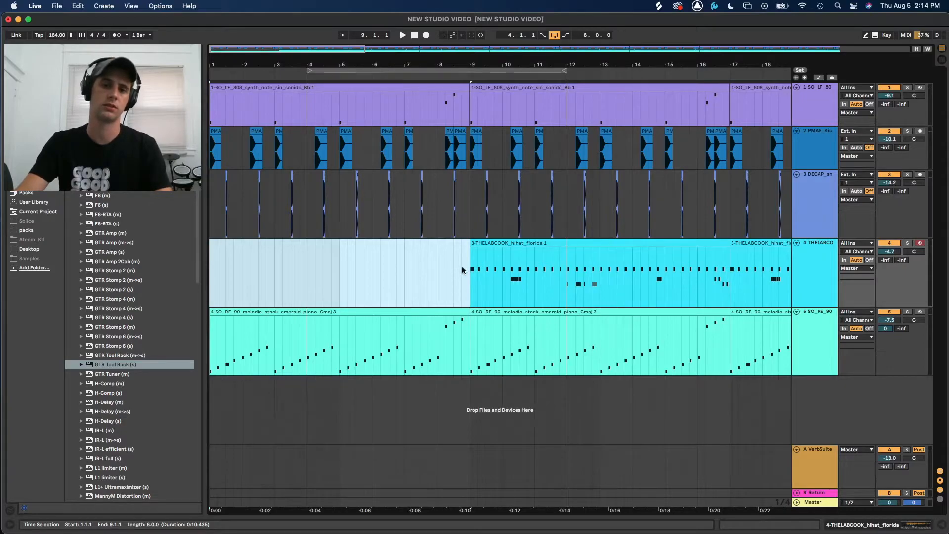
# Delete the 808, kick and clap parts from the first eight bars, keeping the piano as the intro
pyautogui.moveTo(462, 270); pyautogui.dragTo(212, 93)
pyautogui.press('Delete')
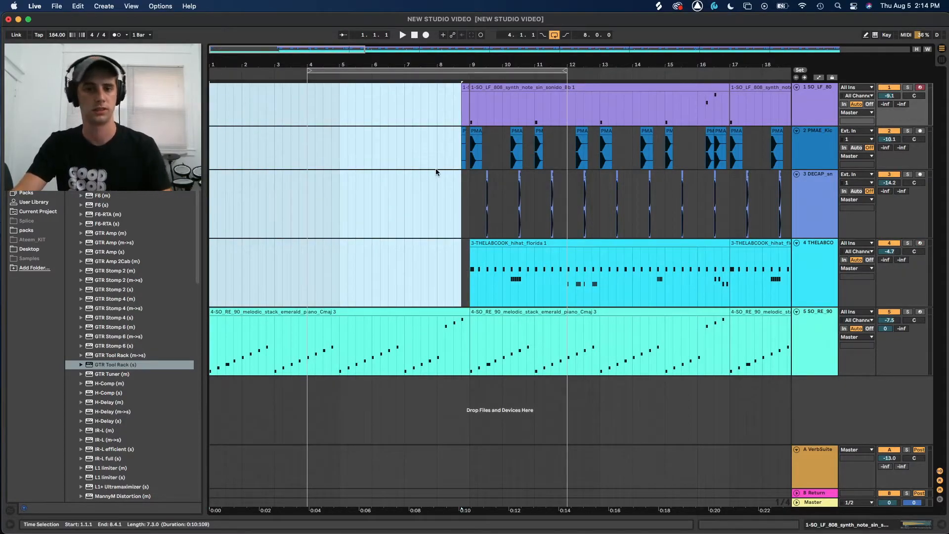
pyautogui.moveTo(437, 114); pyautogui.dragTo(460, 144)
pyautogui.click(465, 147)
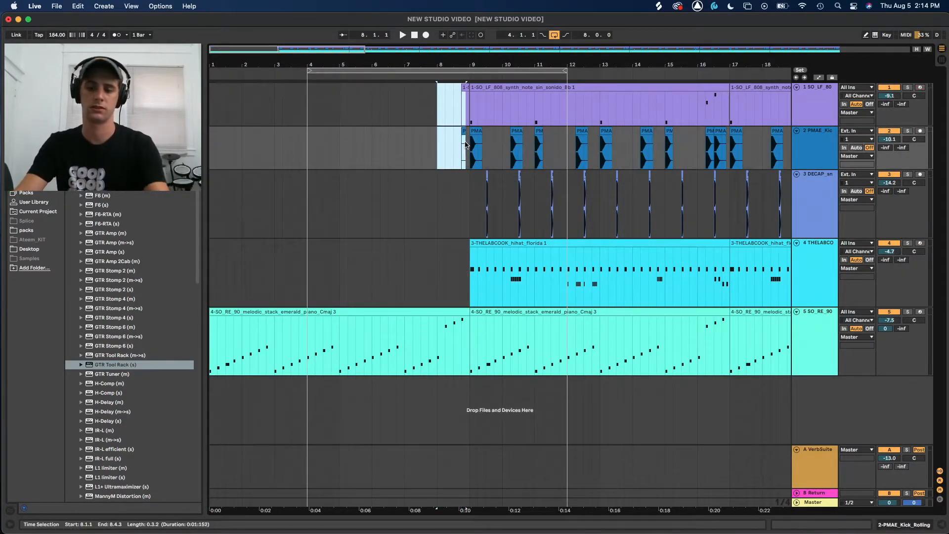
# Play the arrangement from 1.2.1 to review the piano intro
pyautogui.click(218, 146)
pyautogui.press('space')
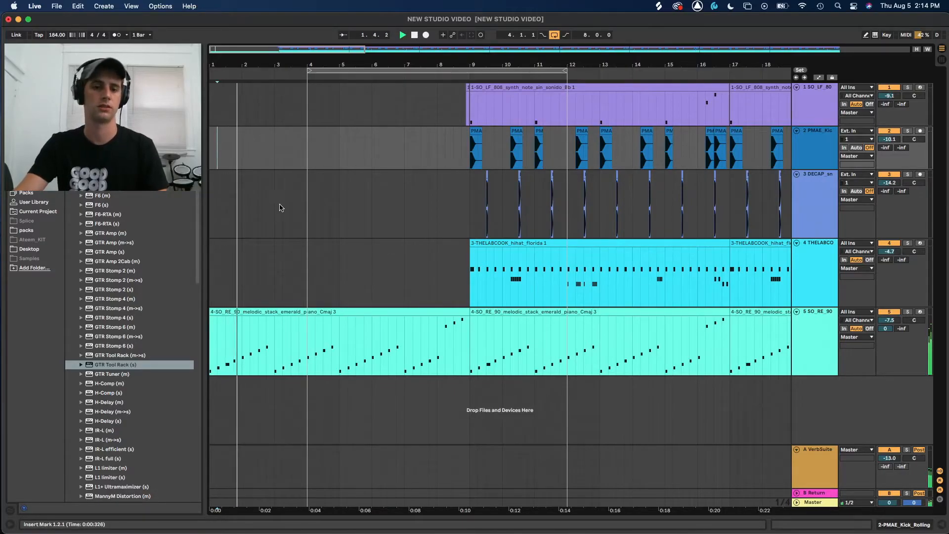
pyautogui.hscroll(5, 597, 296)
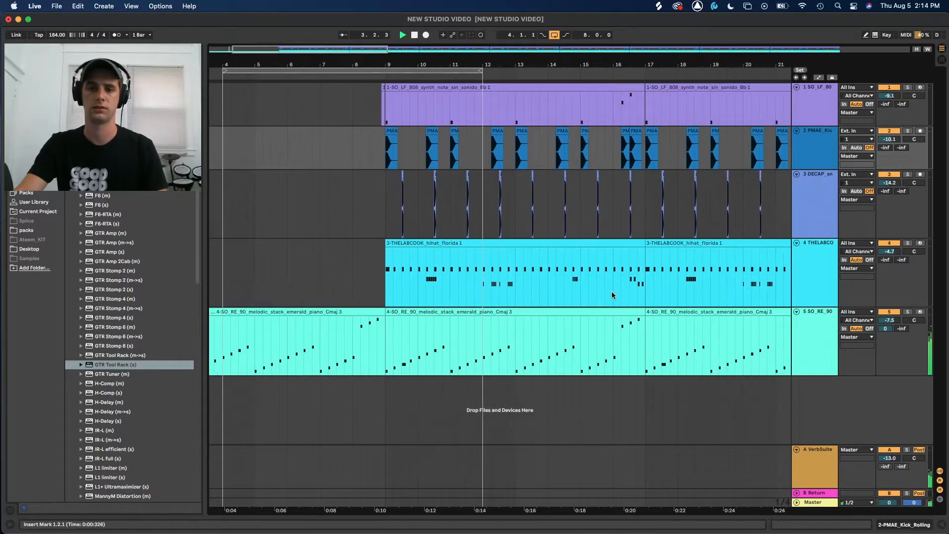
# Turn off the arrangement loop and delete the 808 up to bar 17 and the kick up to bar 13
pyautogui.scroll(-3, 607, 291)
pyautogui.click(554, 35)
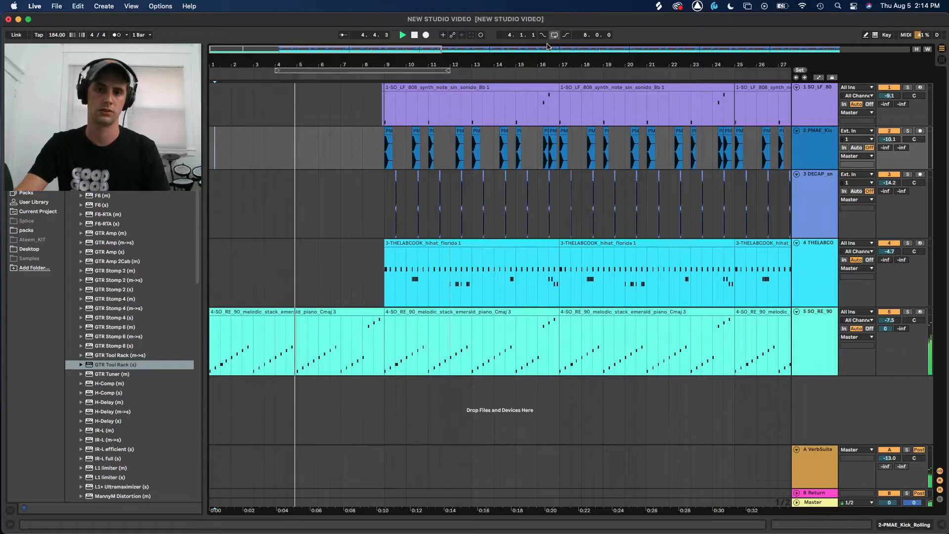
pyautogui.scroll(5, 445, 99)
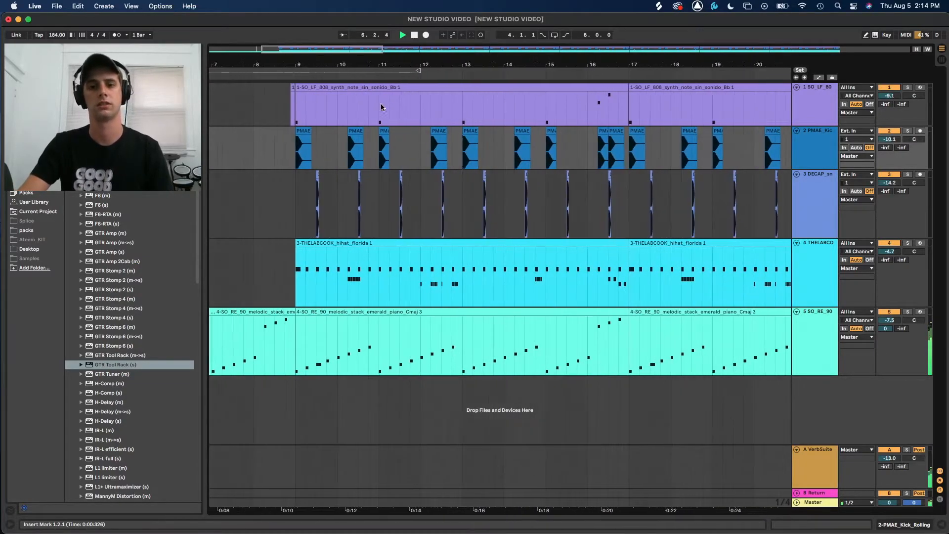
pyautogui.moveTo(301, 99); pyautogui.dragTo(488, 154)
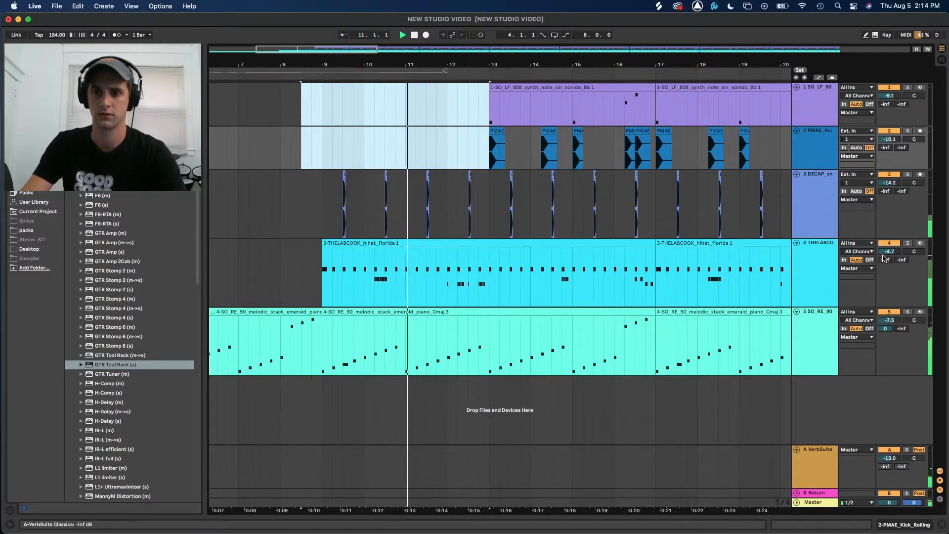
pyautogui.click(870, 254)
pyautogui.click(505, 114)
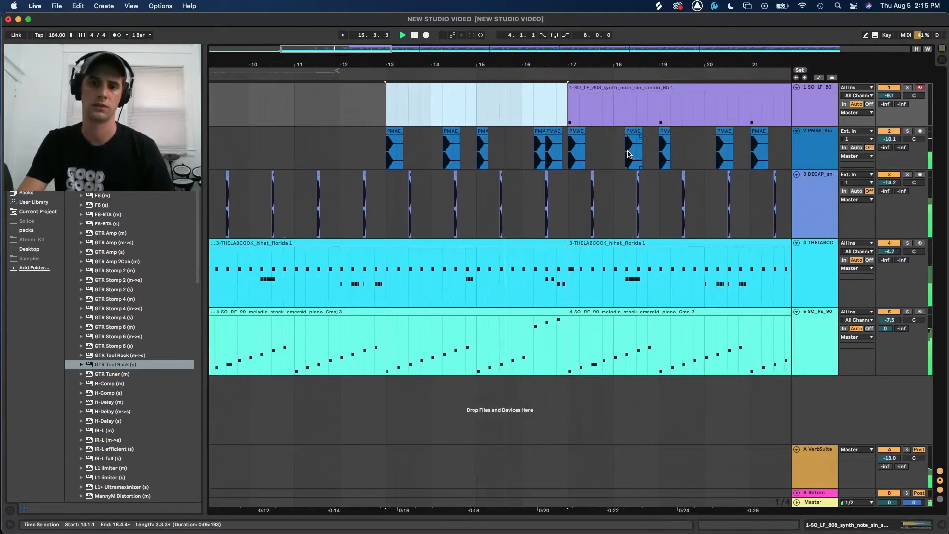
# Shorten the hi-hat clip before bar 17 to end at 16.2.3 and delete the last kick hit before bar 17
pyautogui.scroll(2, 628, 154)
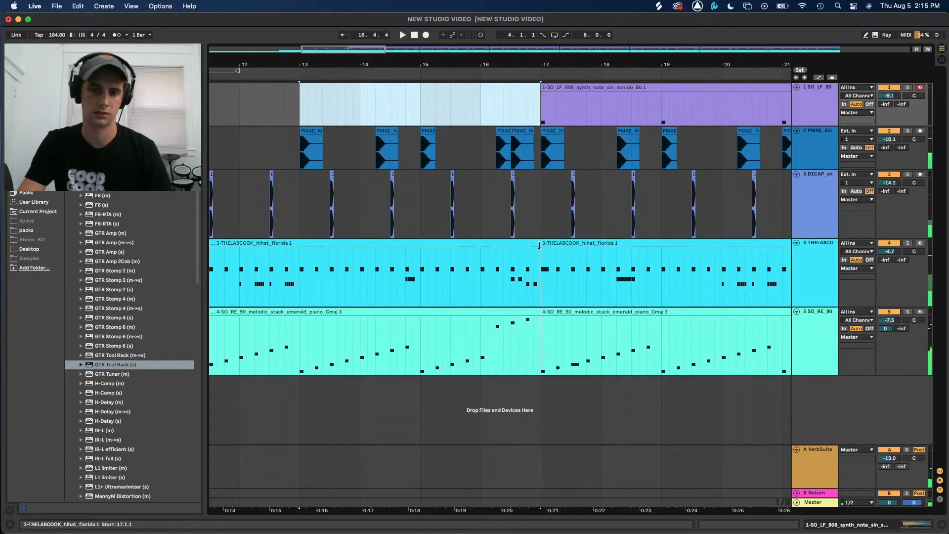
pyautogui.moveTo(533, 246); pyautogui.dragTo(503, 246)
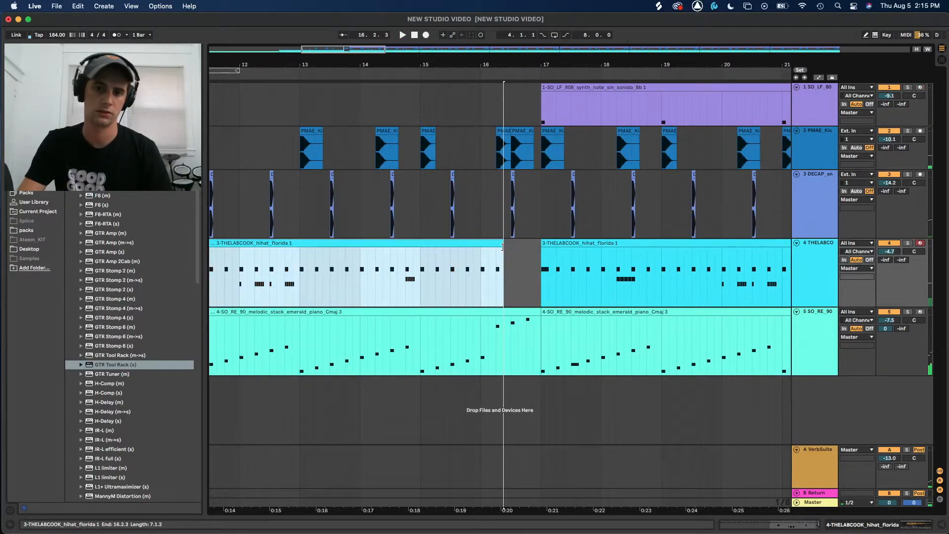
pyautogui.click(530, 131)
pyautogui.press('Delete')
pyautogui.click(450, 118)
pyautogui.press('space')
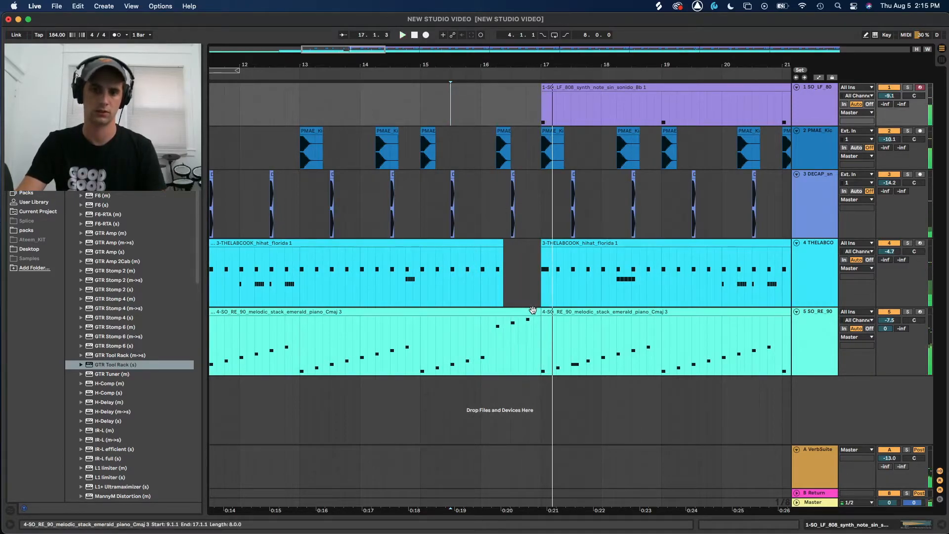
# Shorten the piano clip before bar 17 to end at 16.3.3 and play the transition
pyautogui.moveTo(534, 311); pyautogui.dragTo(519, 311)
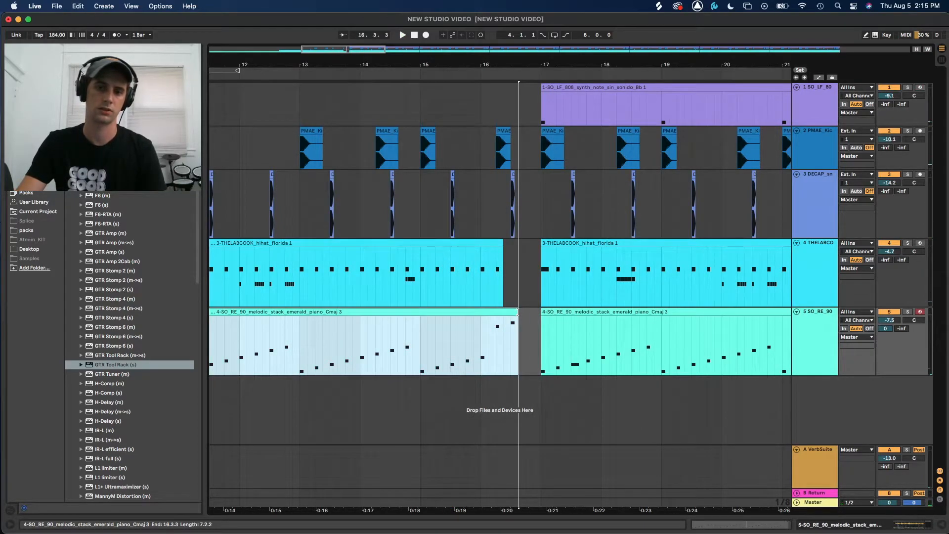
pyautogui.click(487, 232)
pyautogui.press('space')
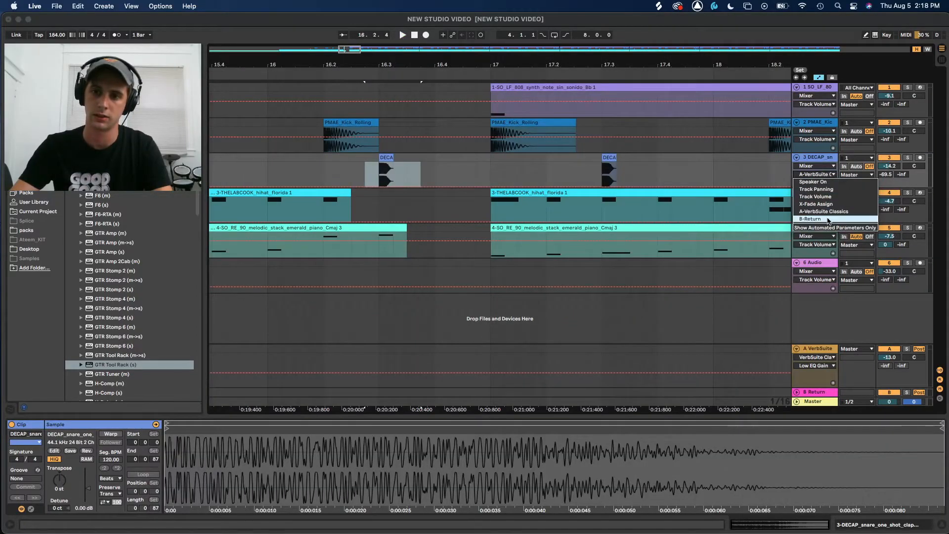
# Show the clap track's B-Return send automation and load Soundtoys Little Plate onto return track B
pyautogui.click(828, 219)
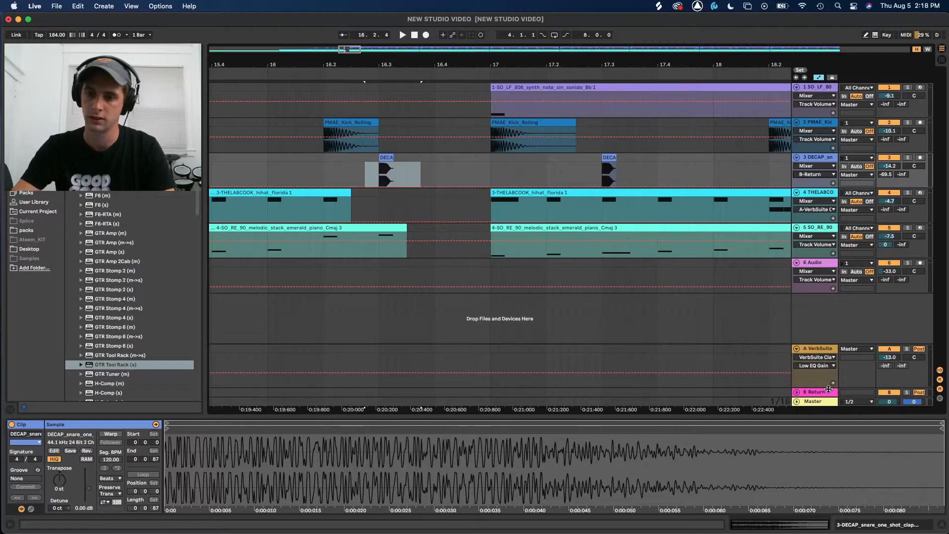
pyautogui.click(828, 389)
pyautogui.scroll(-5, 106, 315)
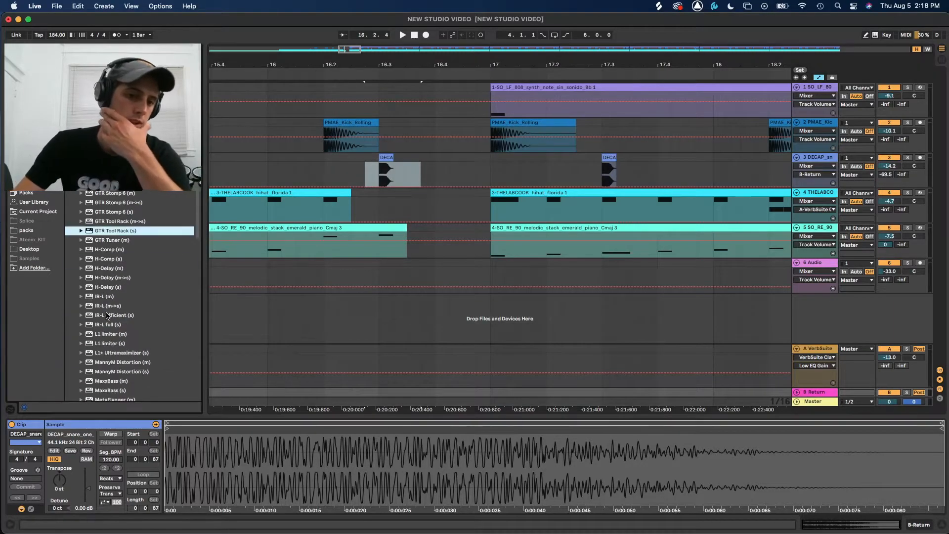
pyautogui.moveTo(108, 296); pyautogui.dragTo(597, 305)
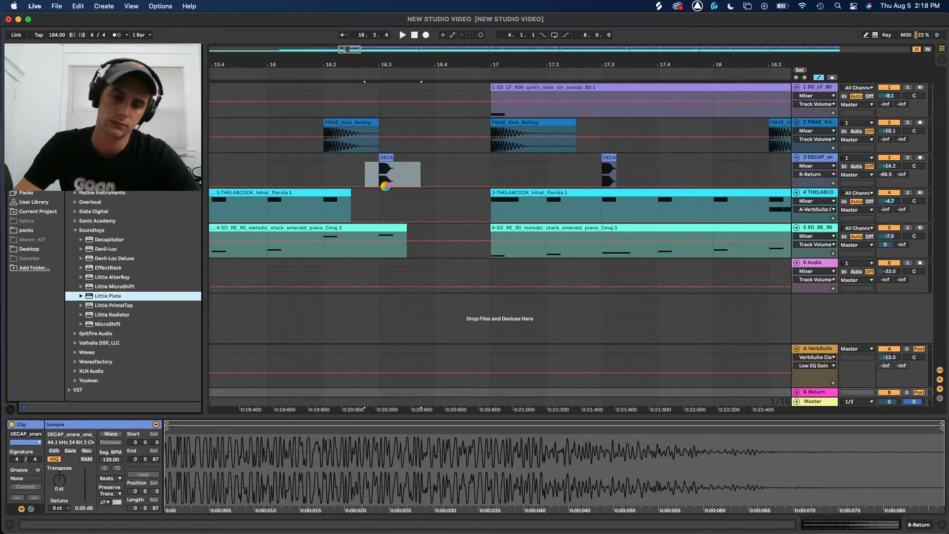
pyautogui.moveTo(384, 134); pyautogui.dragTo(370, 226)
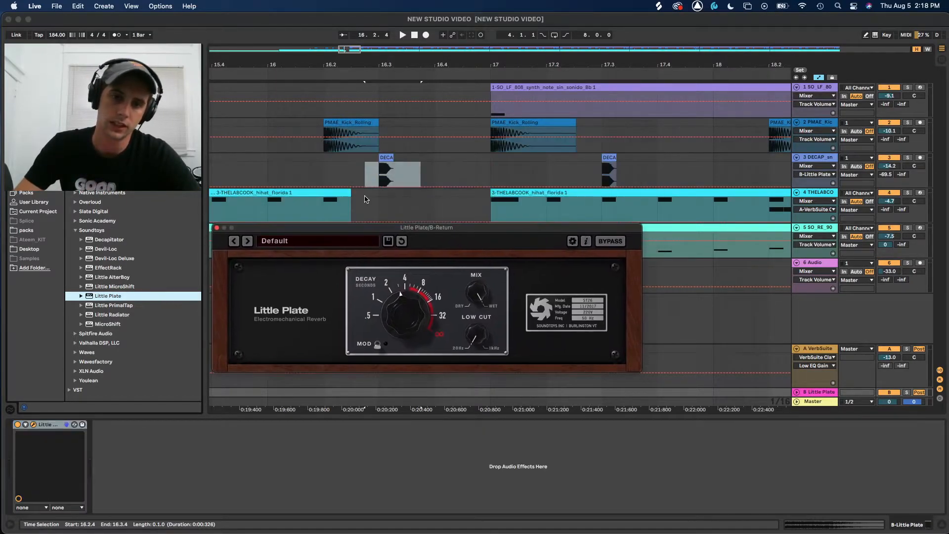
# Automate the clap track's Little Plate send to rise only around the hit at 16.3, and play the result
pyautogui.click(361, 186)
pyautogui.moveTo(363, 188); pyautogui.dragTo(413, 186)
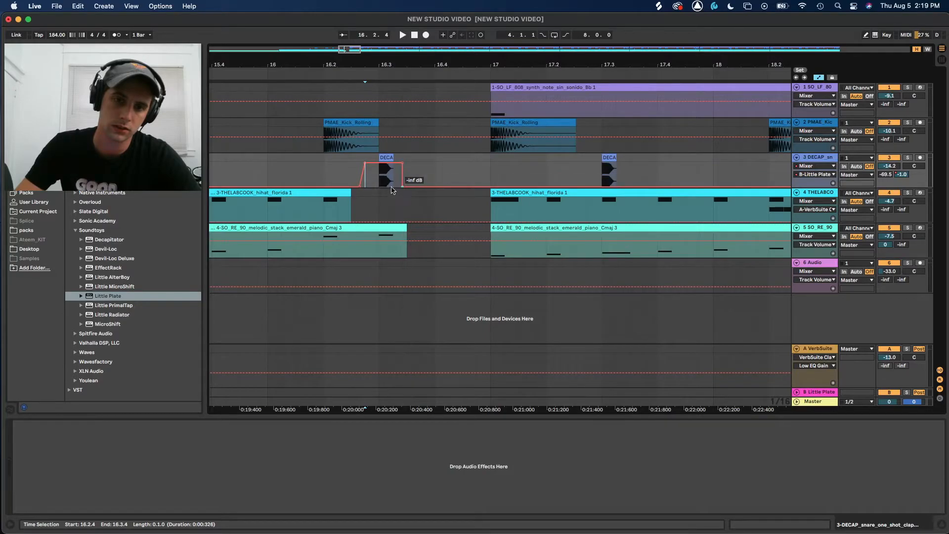
pyautogui.click(310, 173)
pyautogui.press('space')
pyautogui.press('space')
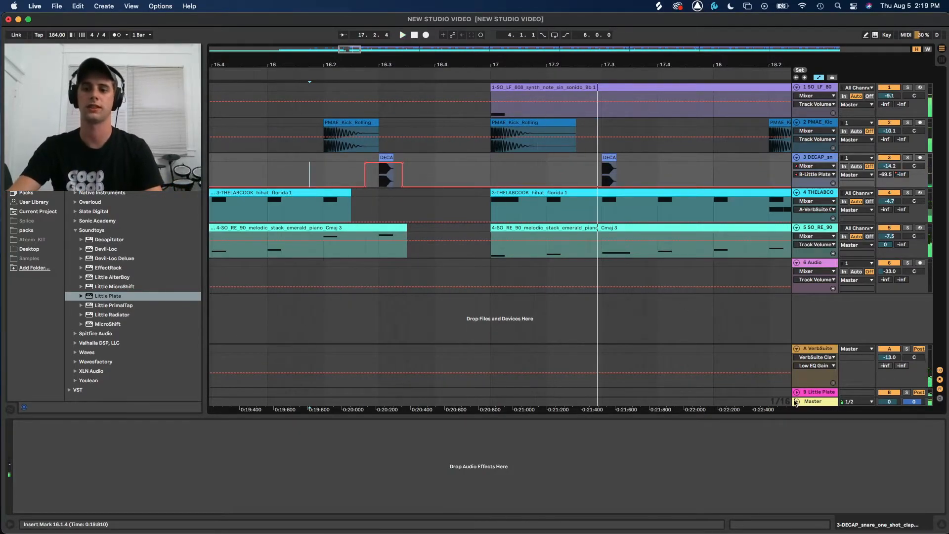
pyautogui.click(808, 393)
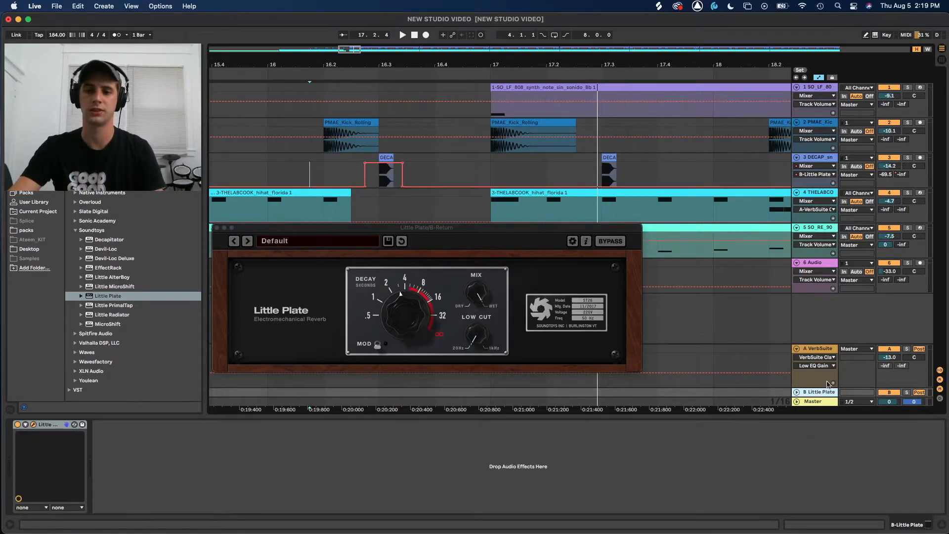
pyautogui.click(218, 228)
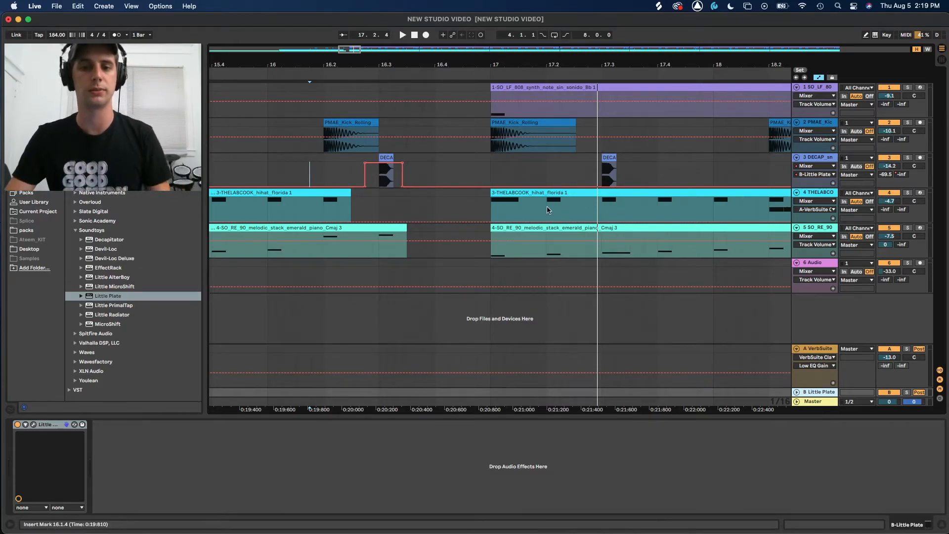
# Hide the automation lanes and play the arrangement to review the build-up into bar 17
pyautogui.scroll(-5, 541, 208)
pyautogui.press('a')
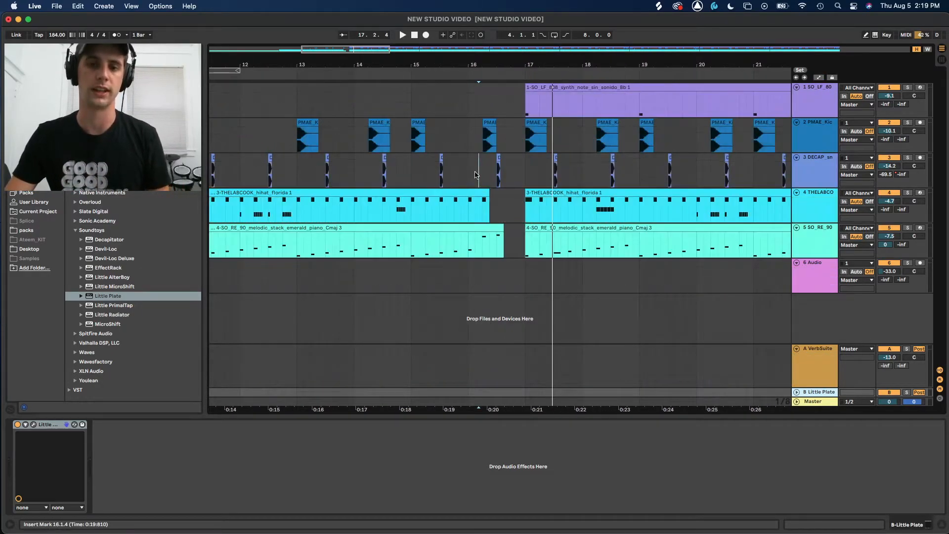
pyautogui.scroll(-2, 476, 176)
pyautogui.click(278, 118)
pyautogui.click(237, 130)
pyautogui.press('space')
pyautogui.hscroll(-2, 721, 212)
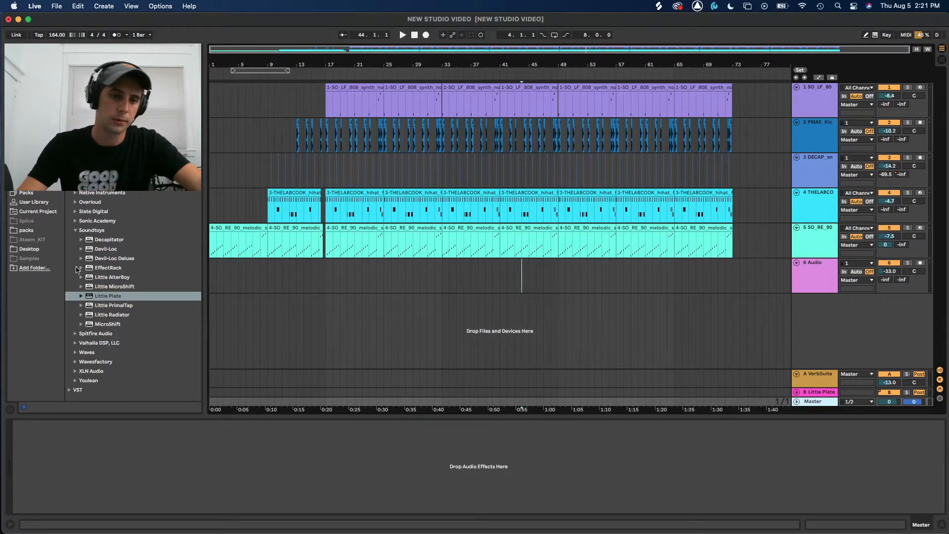
# Load Slate Digital's Virtual Tape Machines onto the Master and set its input to -5.91 dB during playback
pyautogui.click(75, 212)
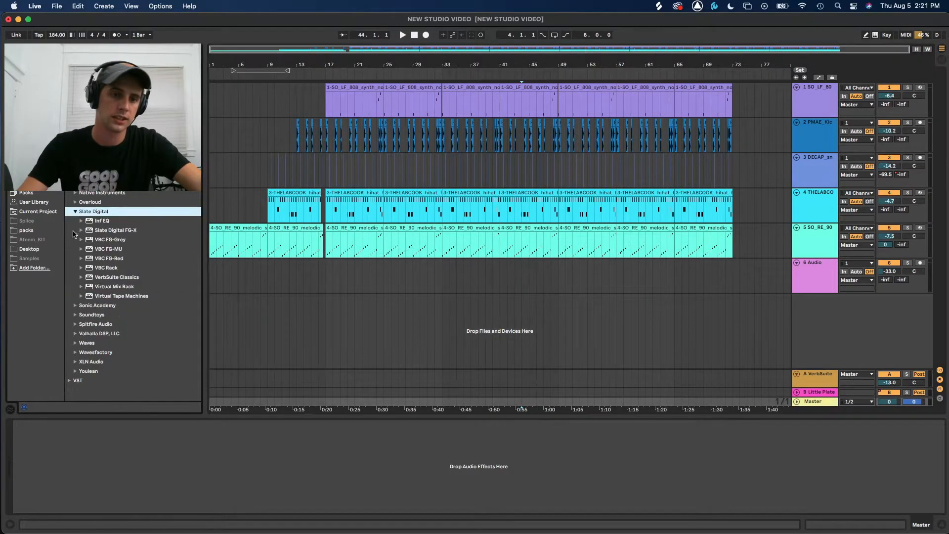
pyautogui.moveTo(103, 296)
pyautogui.mouseDown()
pyautogui.moveTo(213, 447)
pyautogui.moveTo(188, 433)
pyautogui.moveTo(197, 447)
pyautogui.mouseUp()
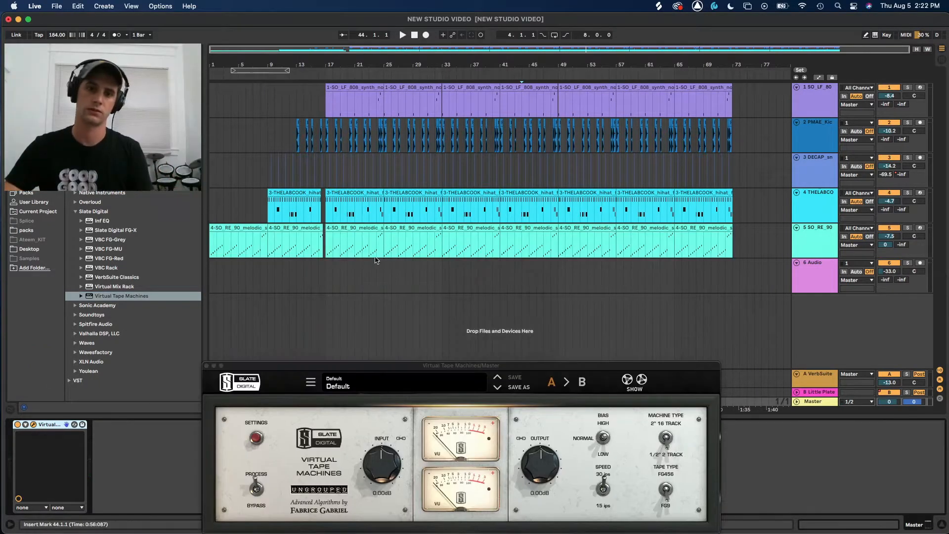
pyautogui.press('space')
pyautogui.moveTo(394, 342); pyautogui.dragTo(394, 355)
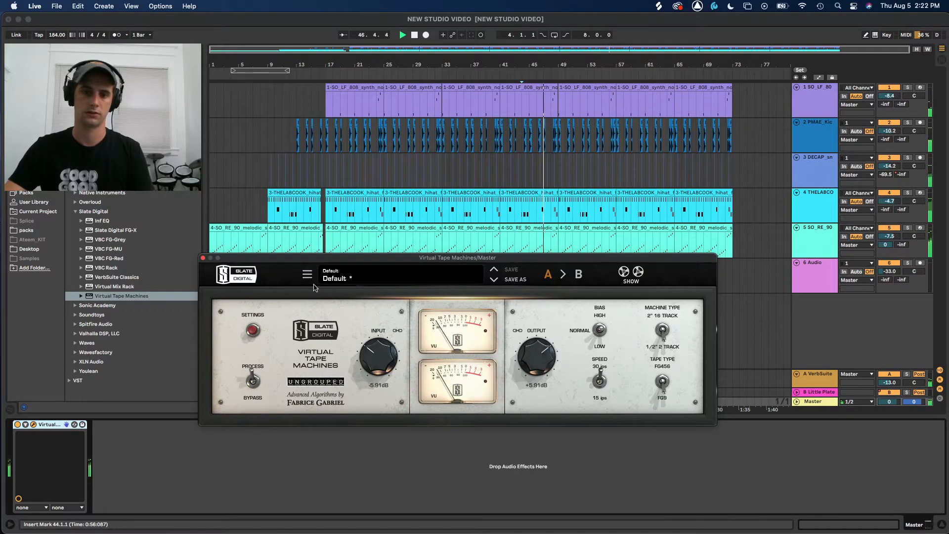
# Compare the playing mix with Virtual Tape Machines switched off and on
pyautogui.click(20, 426)
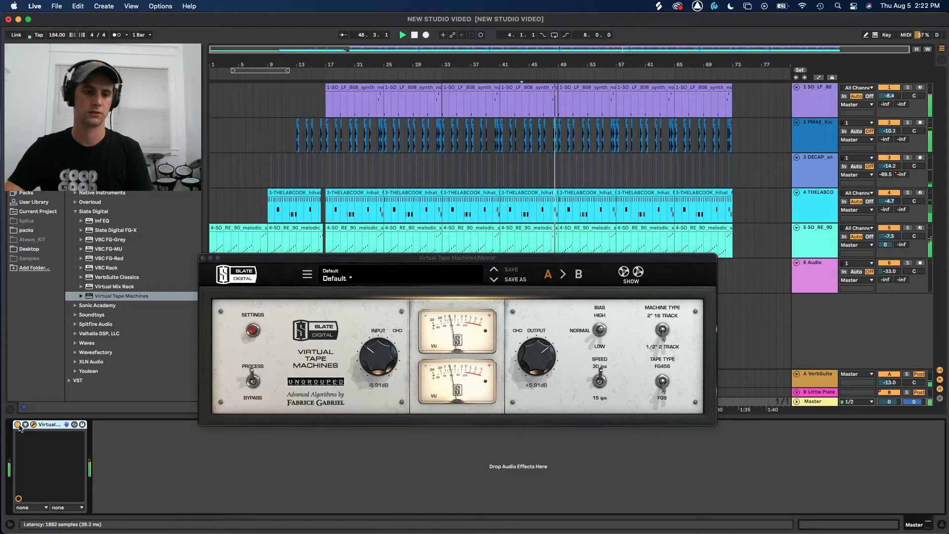
pyautogui.click(18, 424)
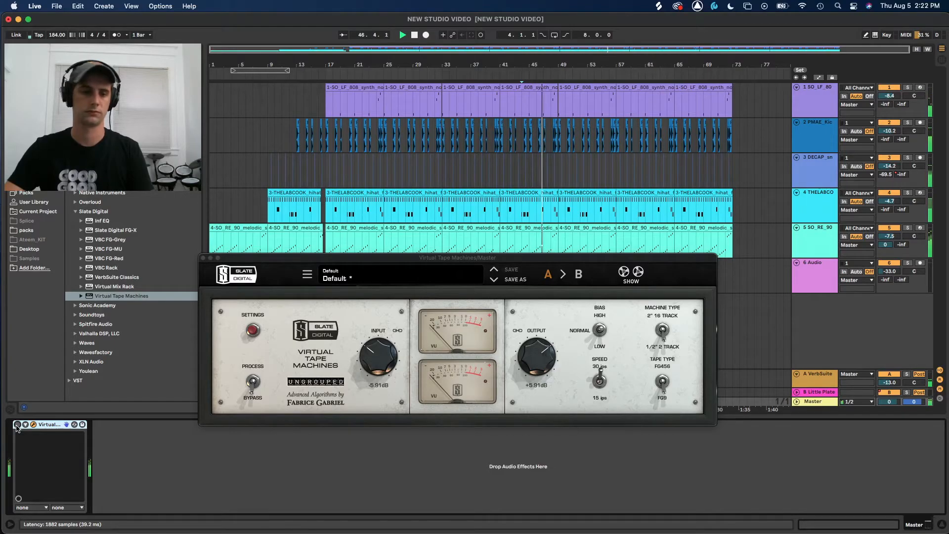
pyautogui.click(17, 425)
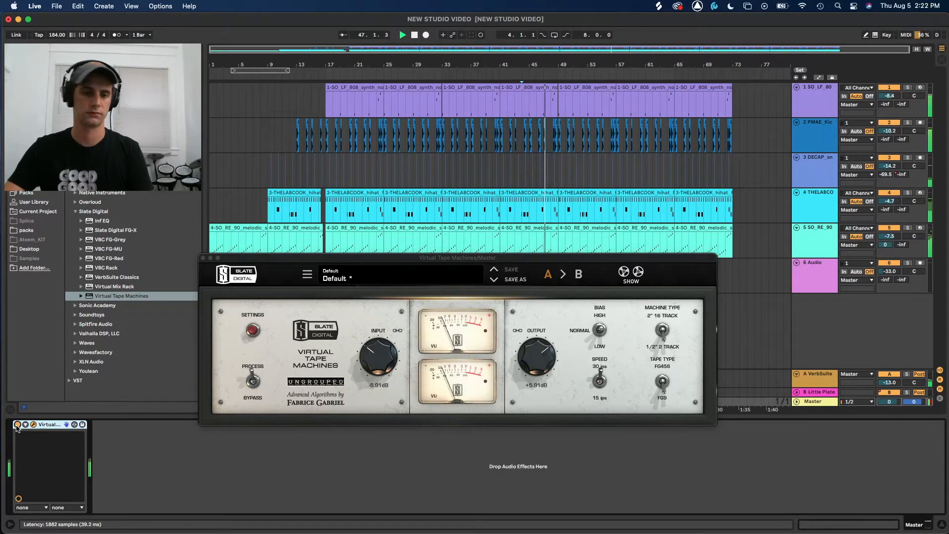
# Lower the Virtual Tape Machines input to -12.8 dB and compare the mix with the device off and on
pyautogui.click(372, 361)
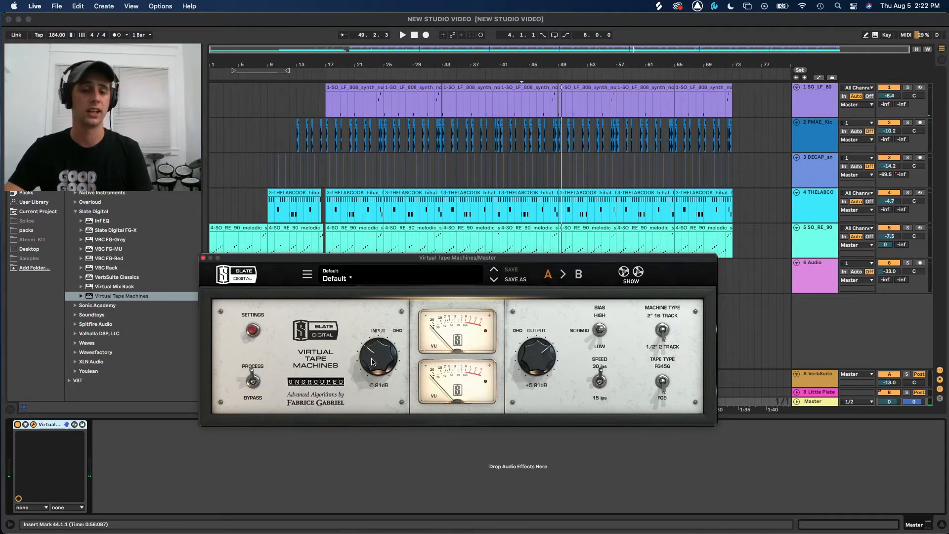
pyautogui.moveTo(370, 366); pyautogui.dragTo(375, 379)
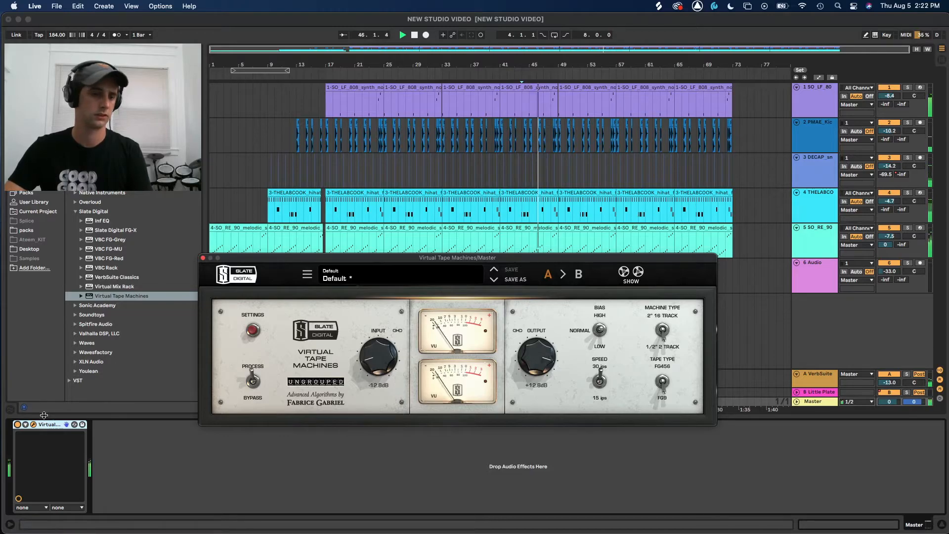
pyautogui.click(17, 425)
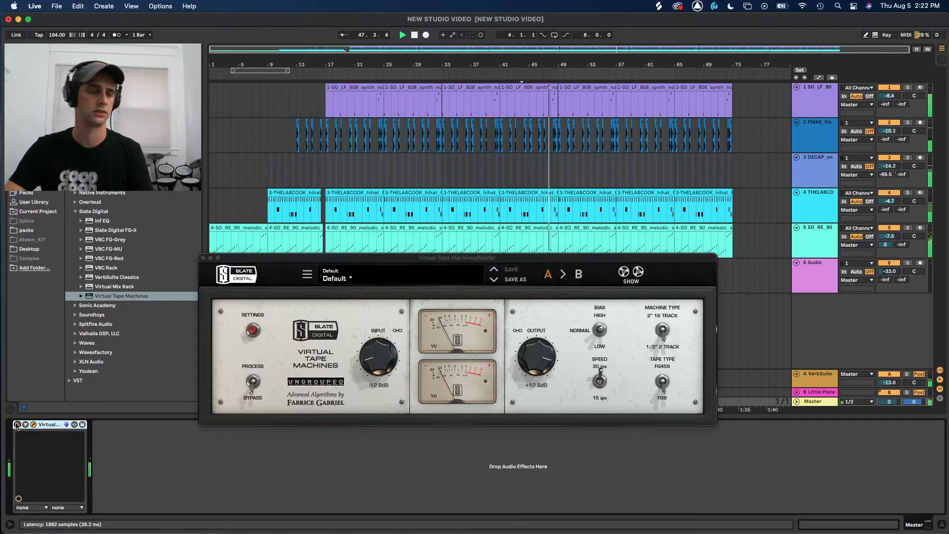
pyautogui.click(17, 424)
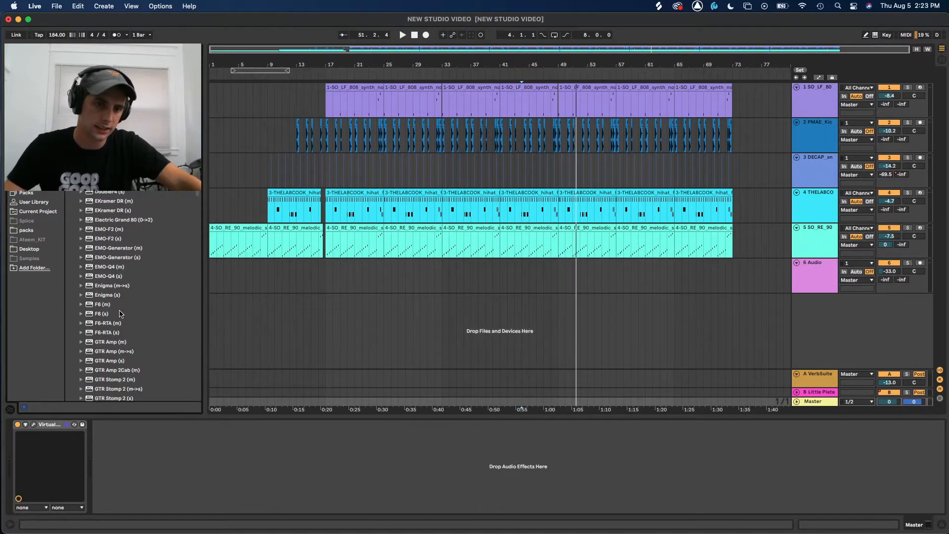
# Load the Waves F6 (s) equalizer onto the Master and cut band 1 by 1.2 dB at 58 Hz with Q 1.4
pyautogui.scroll(-1, 120, 314)
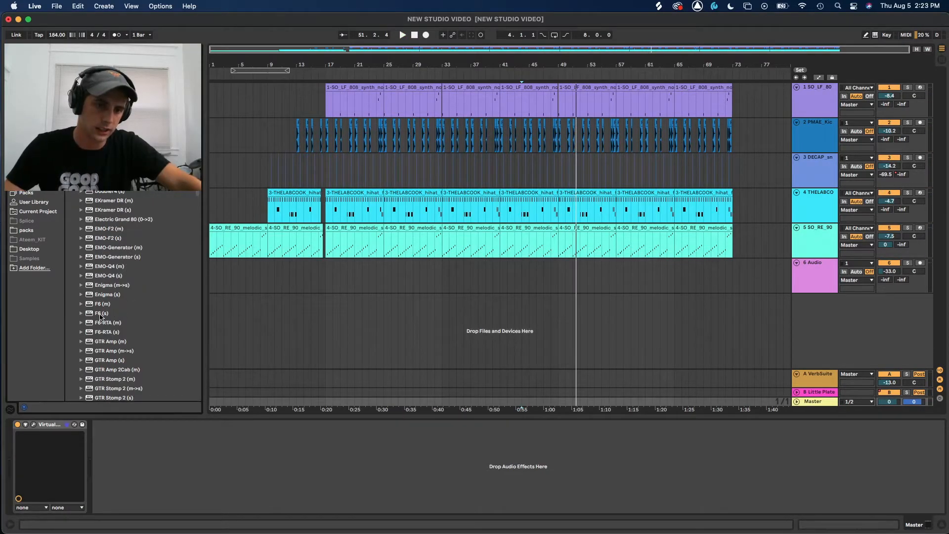
pyautogui.moveTo(101, 314); pyautogui.dragTo(187, 460)
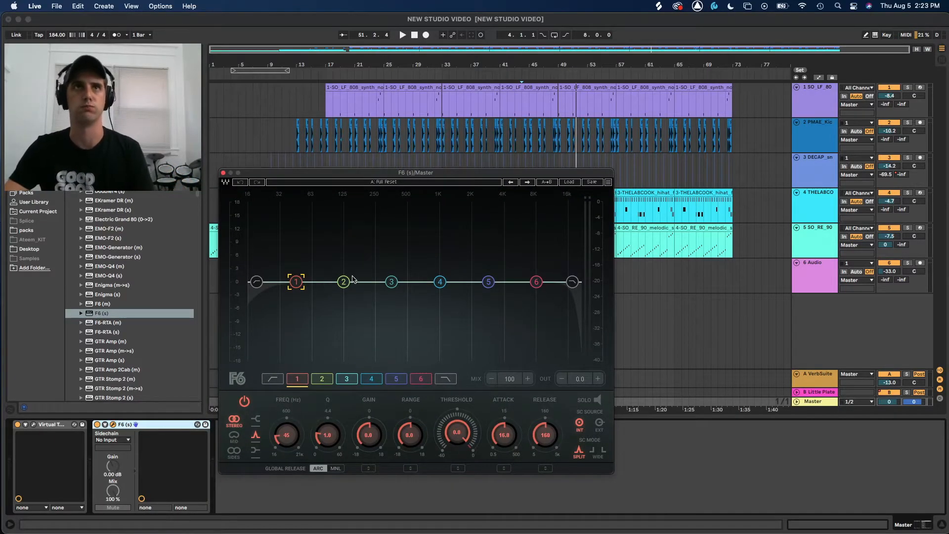
pyautogui.press('space')
pyautogui.moveTo(296, 282)
pyautogui.mouseDown()
pyautogui.moveTo(325, 239)
pyautogui.moveTo(371, 235)
pyautogui.moveTo(313, 234)
pyautogui.moveTo(308, 287)
pyautogui.mouseUp()
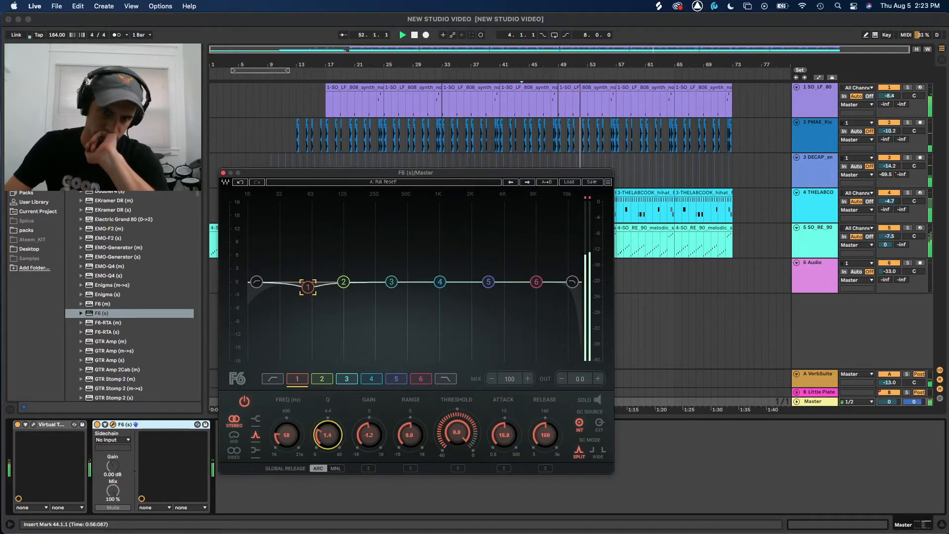
# Compare the mix with the F6 off and on, and lower band 1's threshold to about -26 dB
pyautogui.click(97, 424)
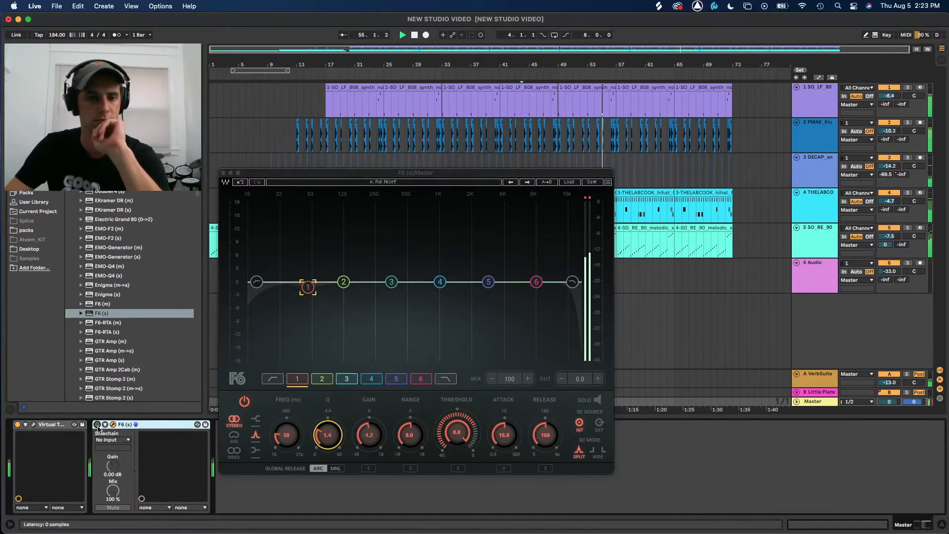
pyautogui.click(97, 425)
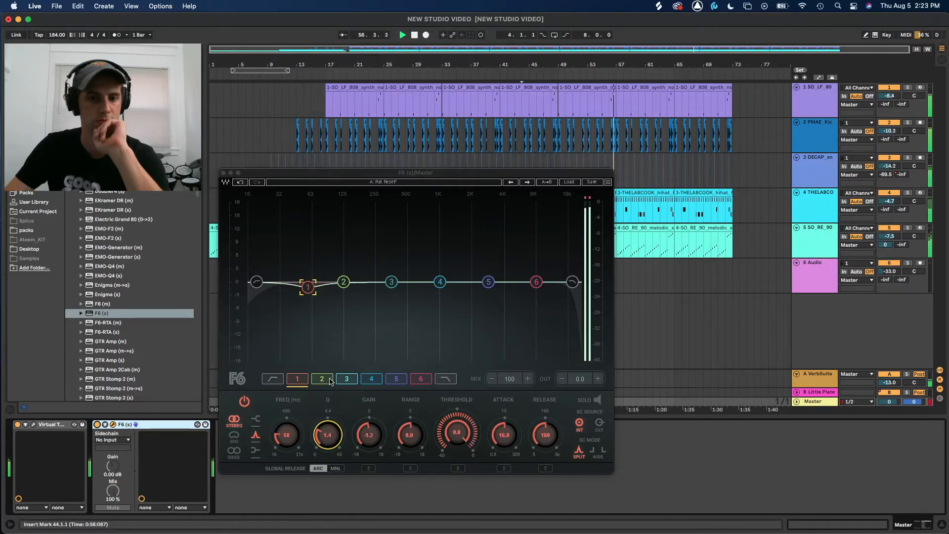
pyautogui.moveTo(457, 429); pyautogui.dragTo(460, 434)
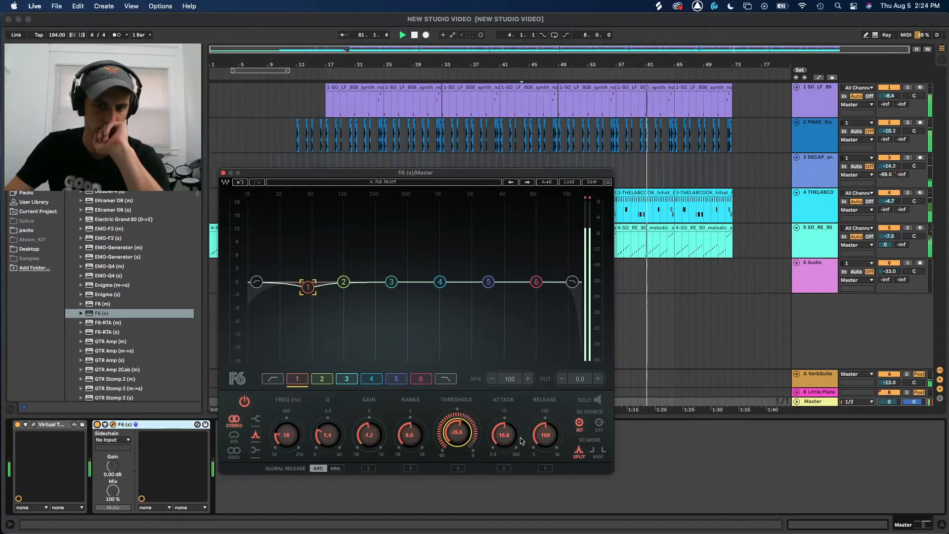
# Solo F6 band 1 to audition it, unsolo it, ease its cut to -0.9 dB, and close the equalizer
pyautogui.click(597, 399)
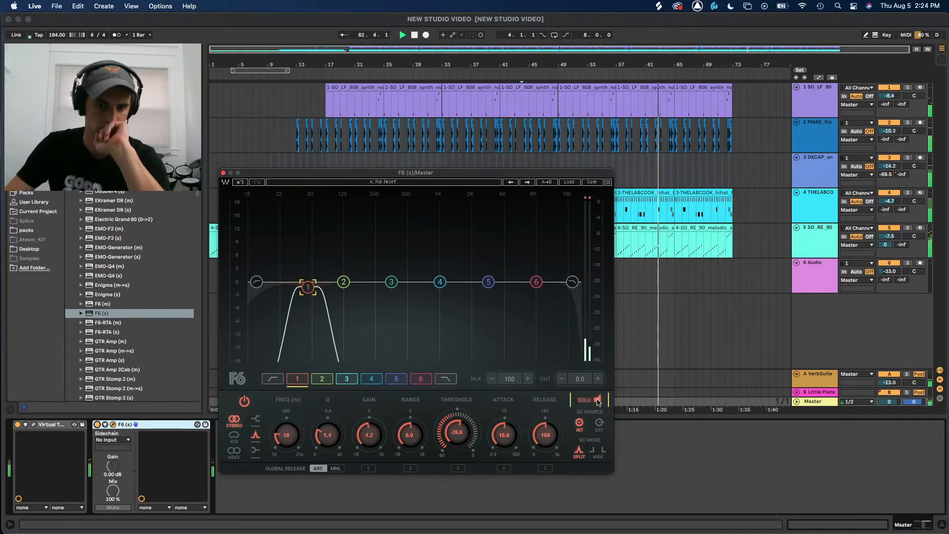
pyautogui.click(597, 400)
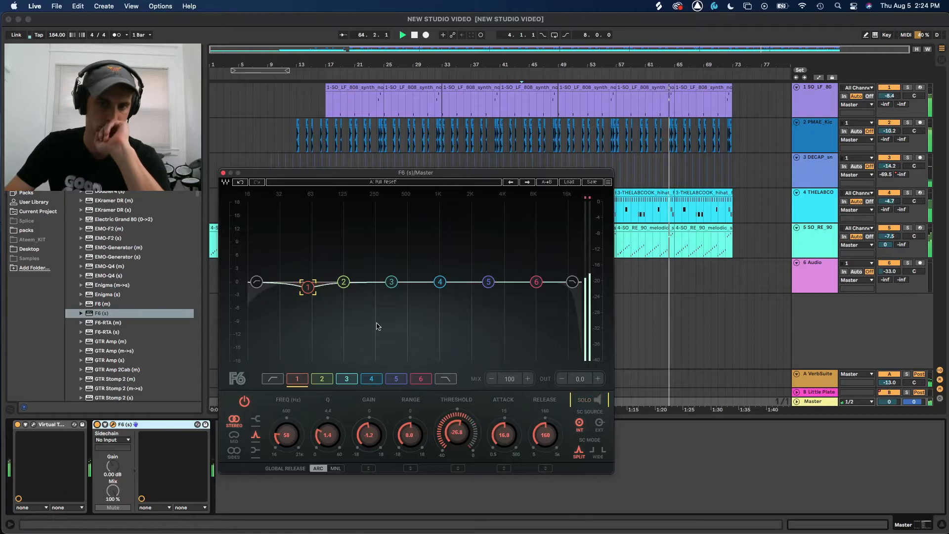
pyautogui.moveTo(307, 287); pyautogui.dragTo(310, 285)
pyautogui.press('space')
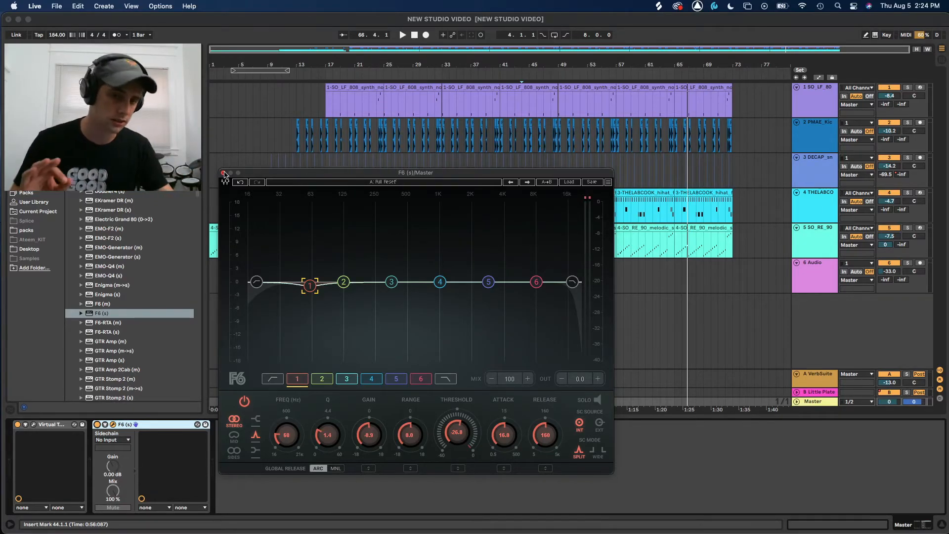
pyautogui.click(223, 173)
# Load the Slate Digital VBC FG-MU compressor onto the Master and choose its 01 Glue preset
pyautogui.scroll(-5, 82, 285)
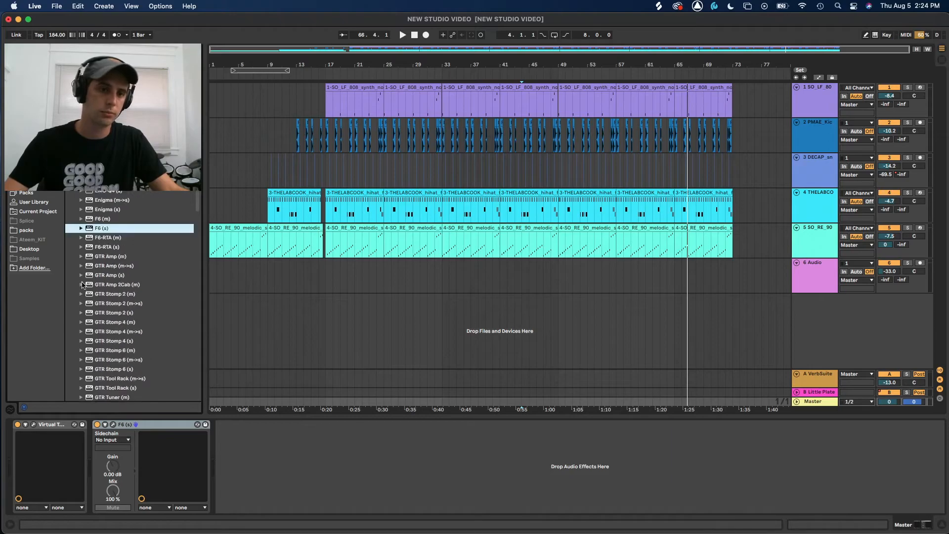
pyautogui.scroll(5, 83, 229)
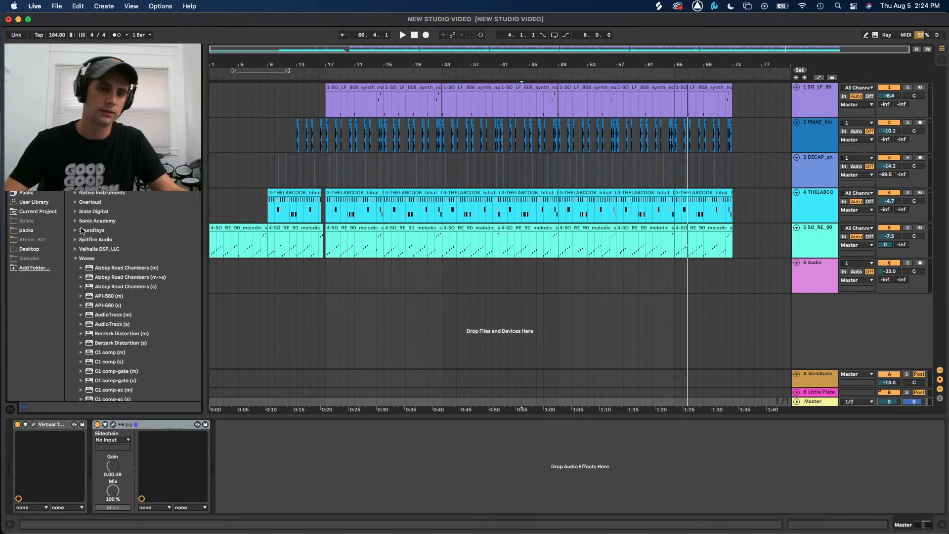
pyautogui.click(75, 258)
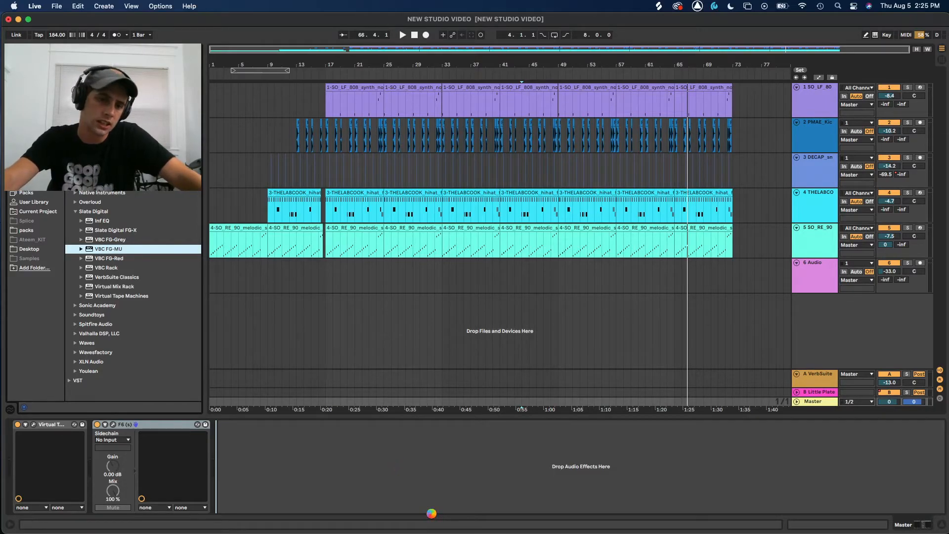
pyautogui.moveTo(395, 178); pyautogui.dragTo(398, 211)
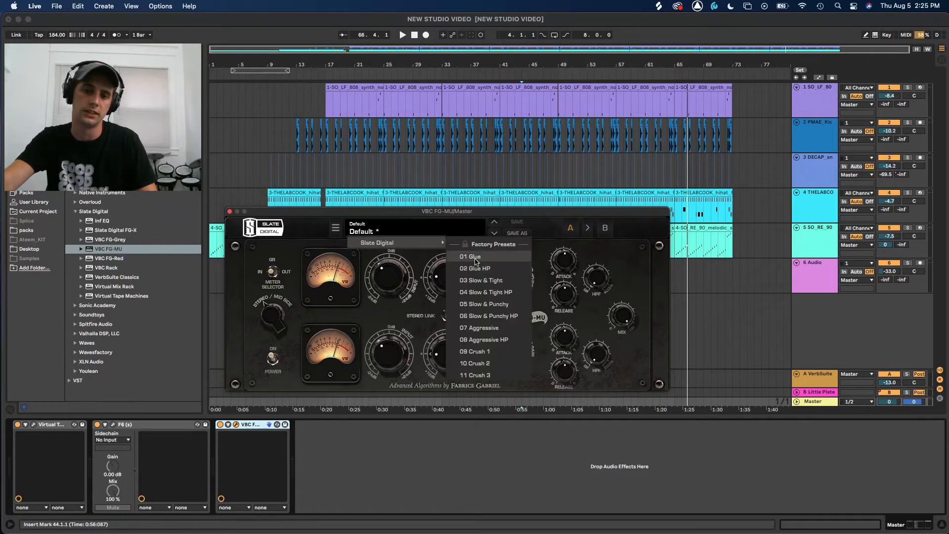
pyautogui.click(474, 259)
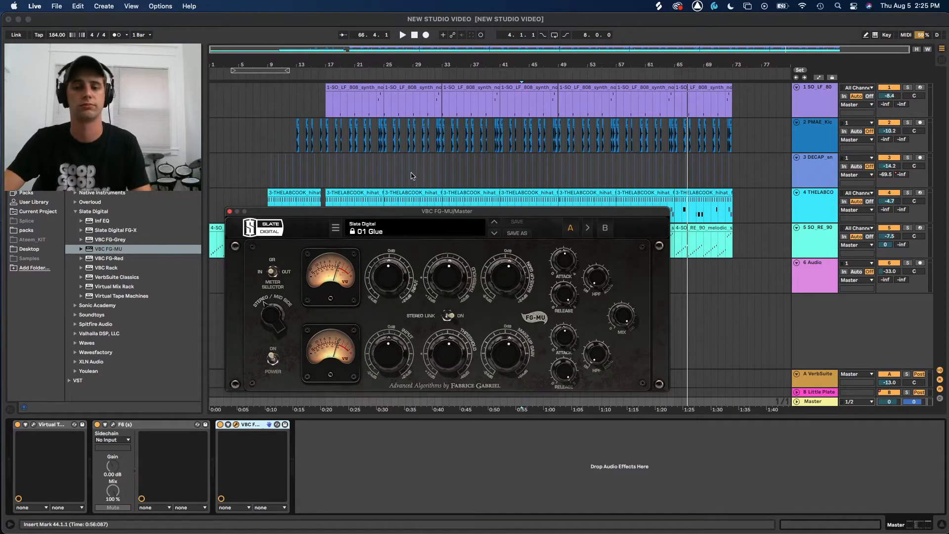
# Play the song from bar 16, set the FG-MU make-up gain to 0.0 dB and lower its input
pyautogui.click(320, 108)
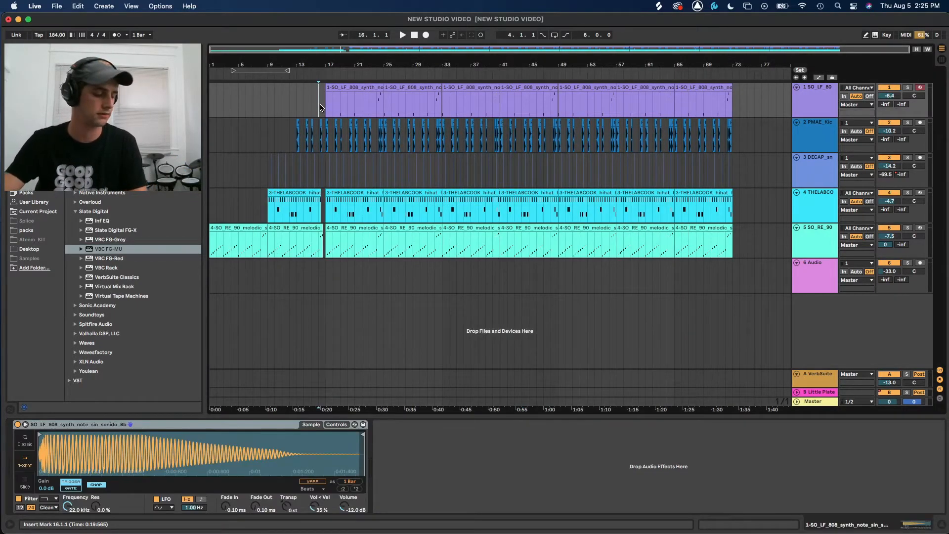
pyautogui.press('space')
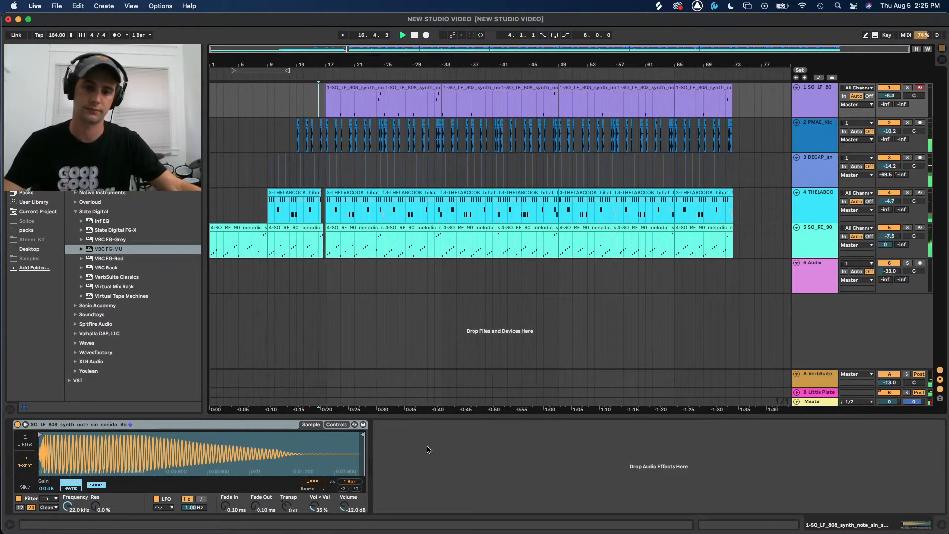
pyautogui.click(751, 402)
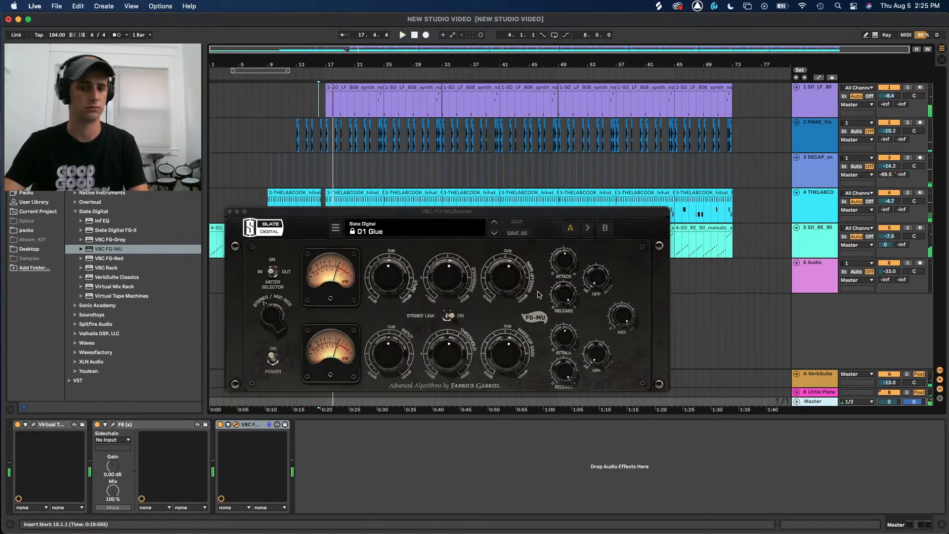
pyautogui.click(513, 289)
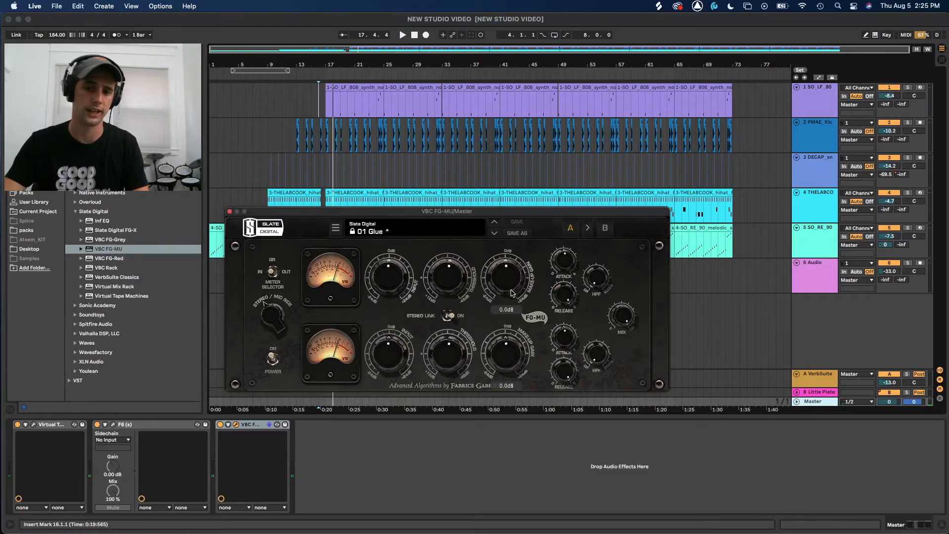
pyautogui.press('space')
pyautogui.moveTo(388, 281); pyautogui.dragTo(388, 295)
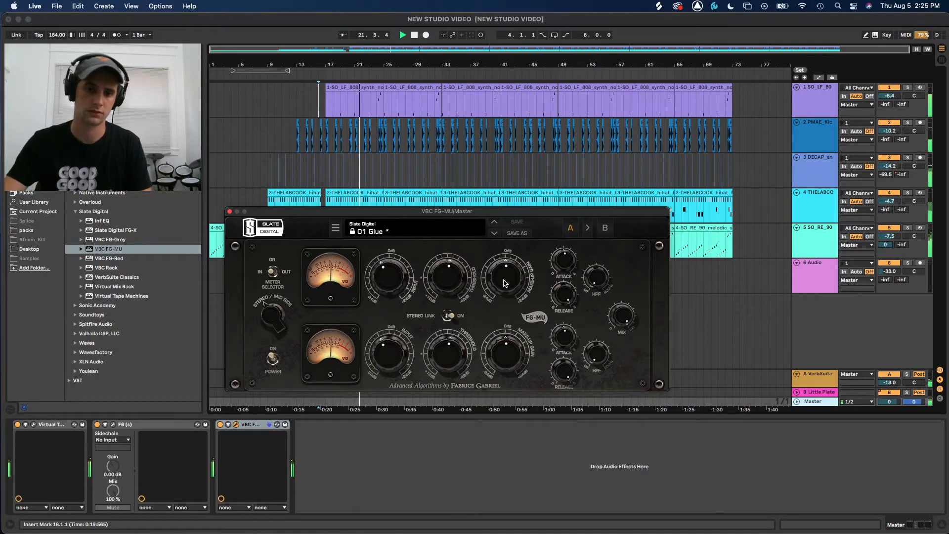
# Compare the mix with the FG-MU off and on while raising its make-up gain to 6.3 dB, and adjust its threshold
pyautogui.click(219, 428)
pyautogui.click(220, 426)
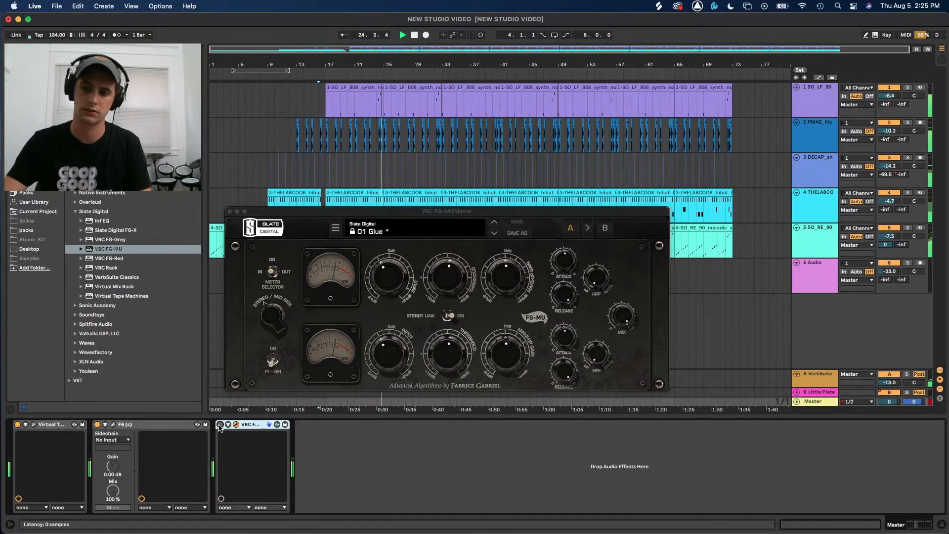
pyautogui.click(220, 426)
pyautogui.click(508, 280)
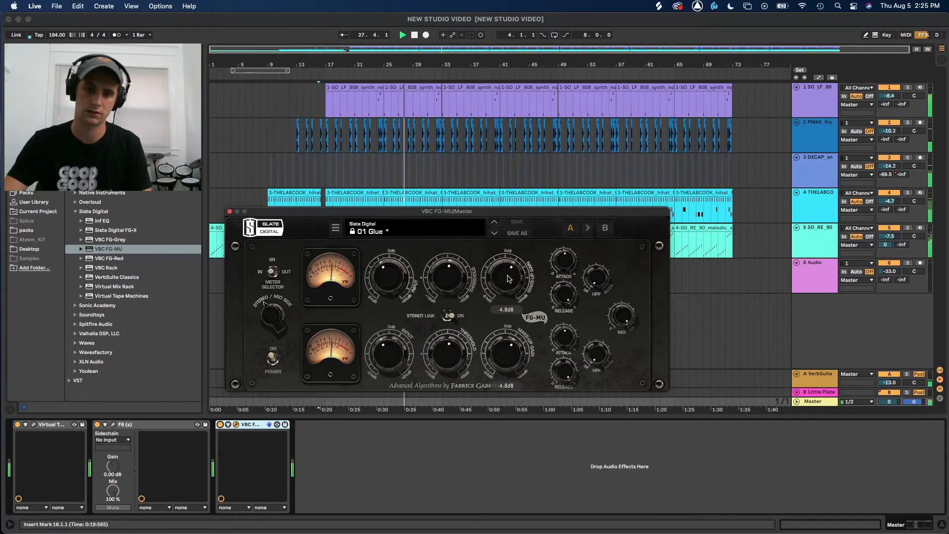
pyautogui.click(220, 425)
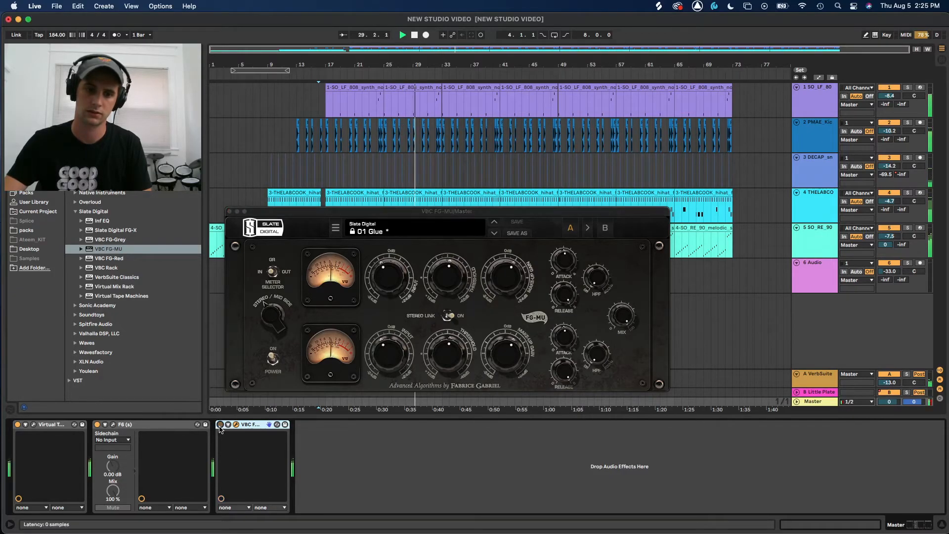
pyautogui.click(220, 425)
pyautogui.moveTo(524, 275); pyautogui.dragTo(513, 272)
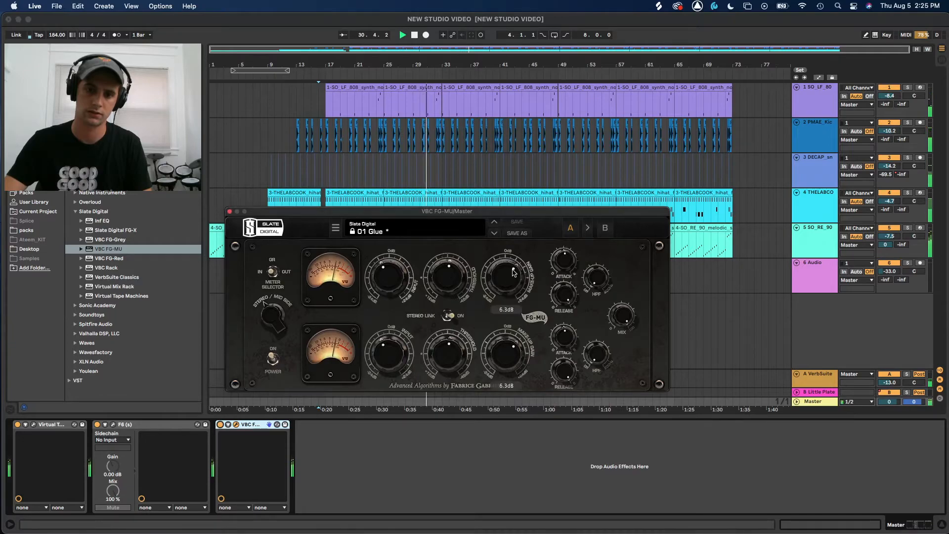
pyautogui.click(220, 425)
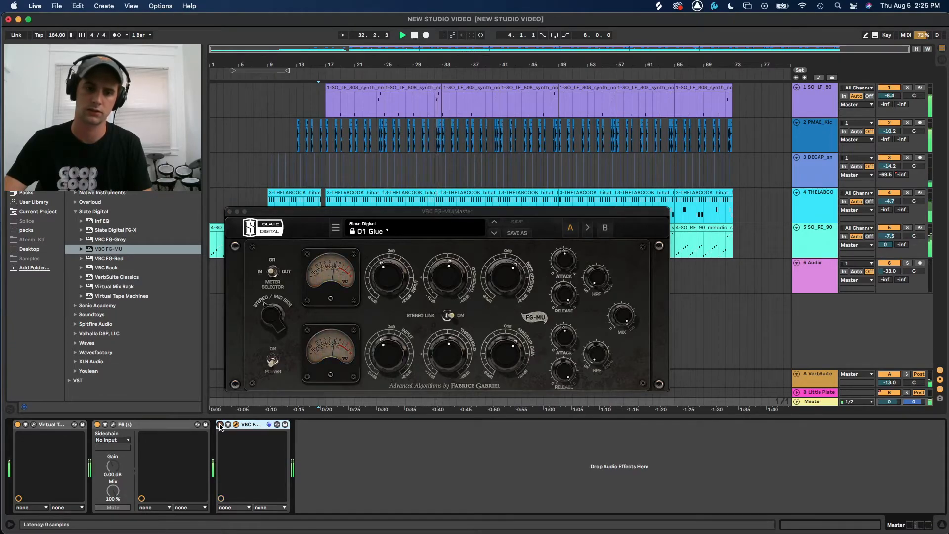
pyautogui.click(220, 425)
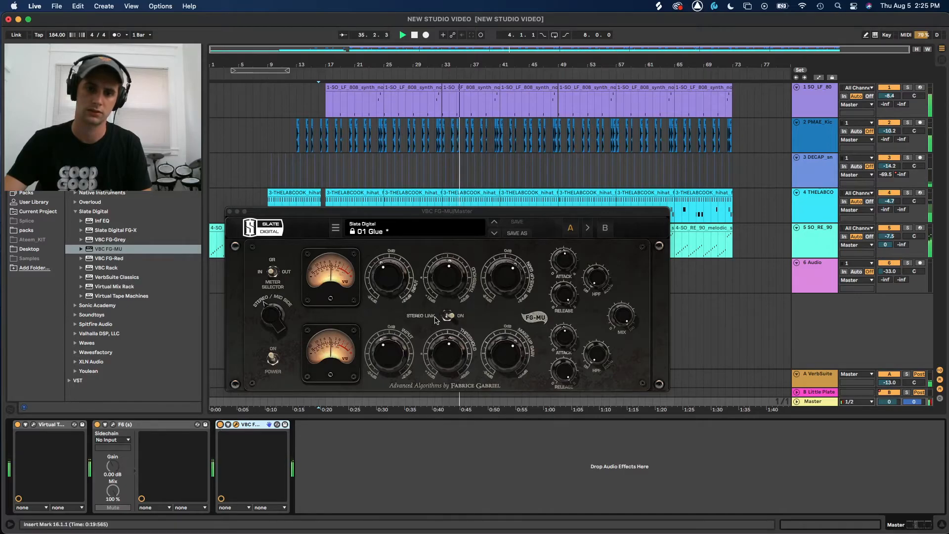
pyautogui.moveTo(459, 283); pyautogui.dragTo(458, 290)
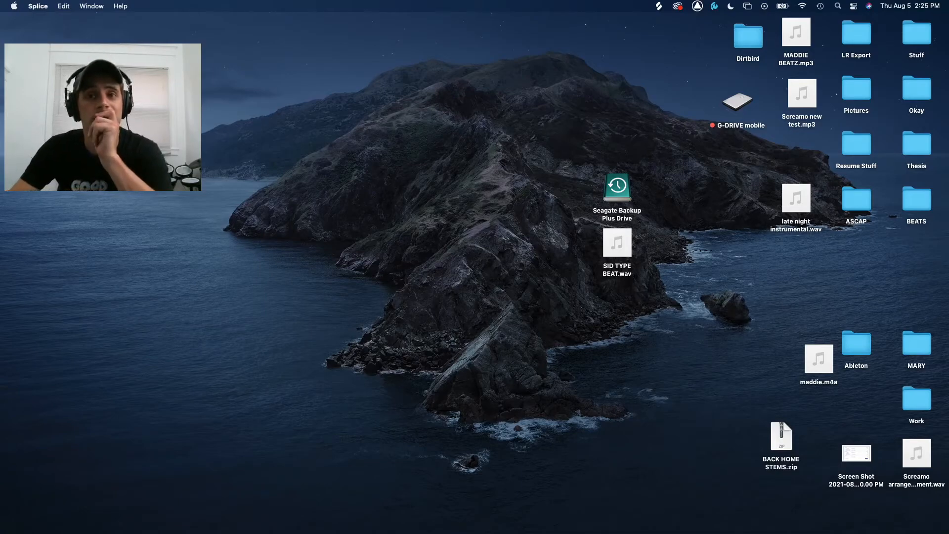
# Relaunch Ableton Live with the project and set the audio buffer size to 2048 samples
pyautogui.click(343, 355)
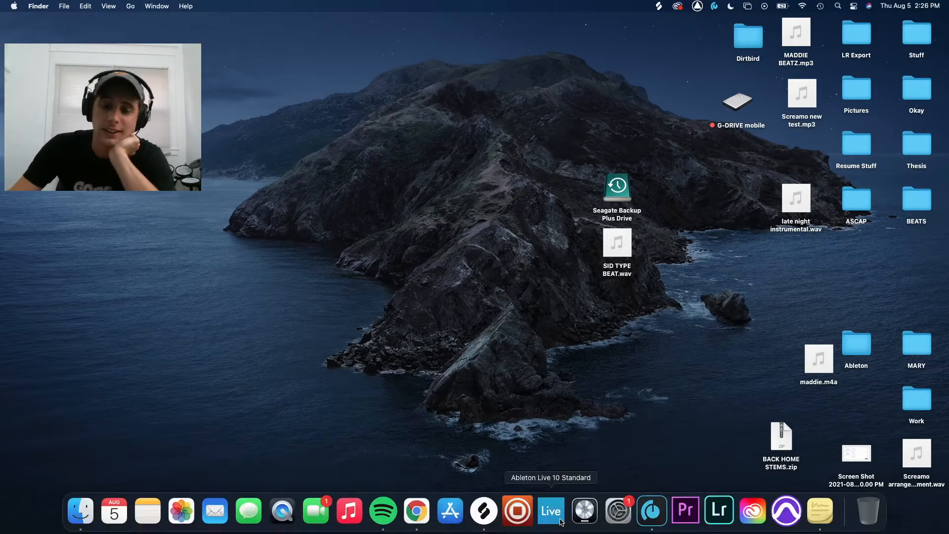
pyautogui.click(550, 510)
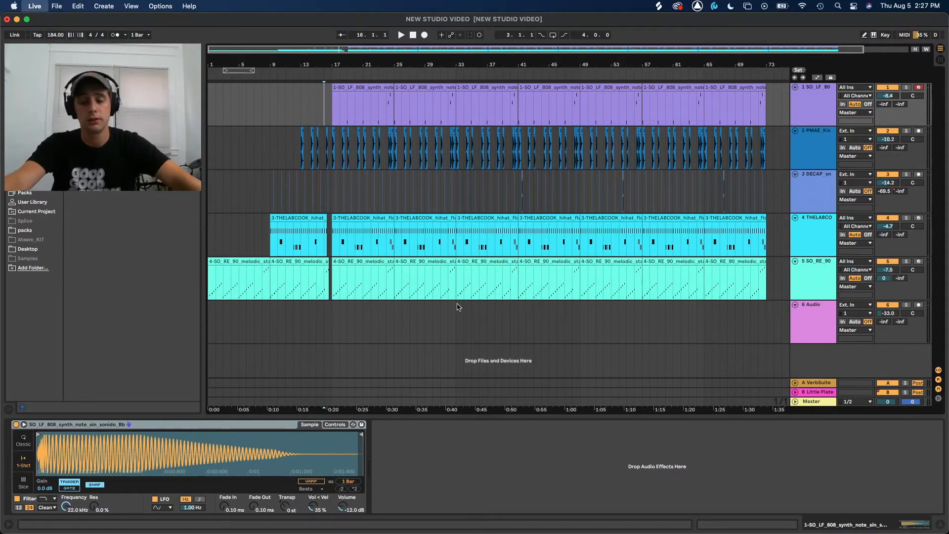
pyautogui.press('super+comma')
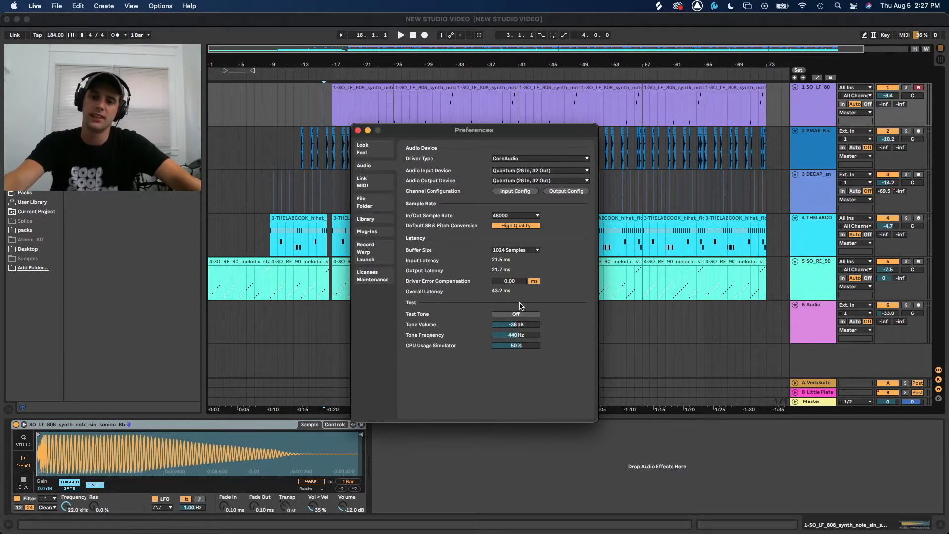
pyautogui.click(524, 250)
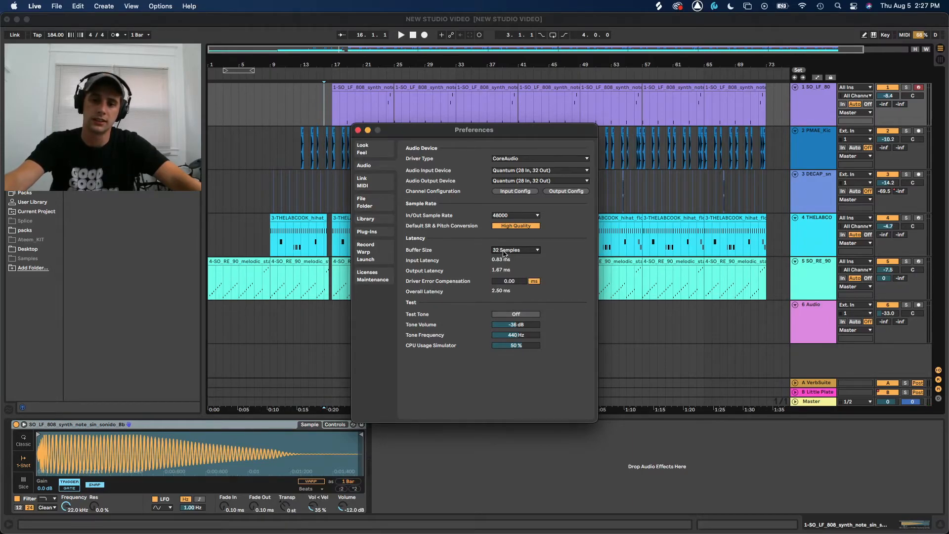
pyautogui.click(504, 250)
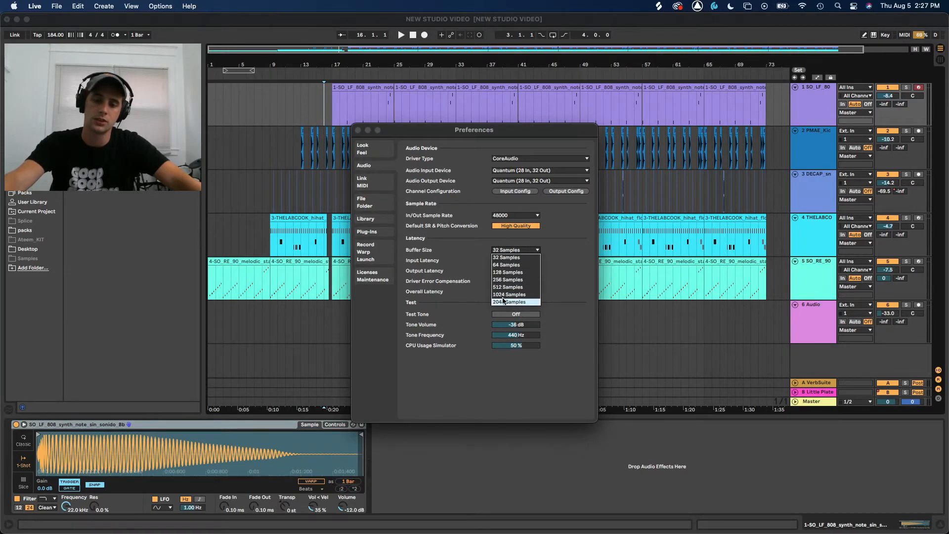
pyautogui.click(500, 301)
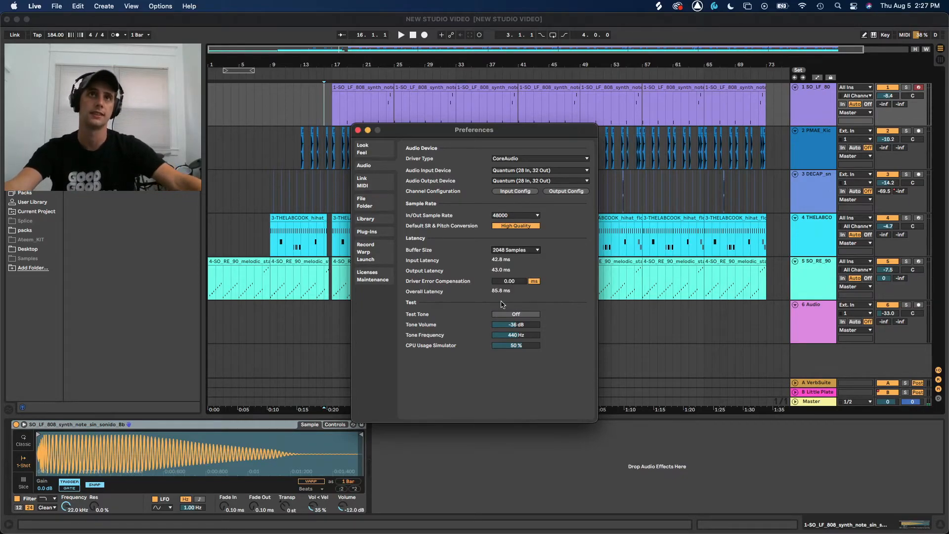
pyautogui.click(358, 130)
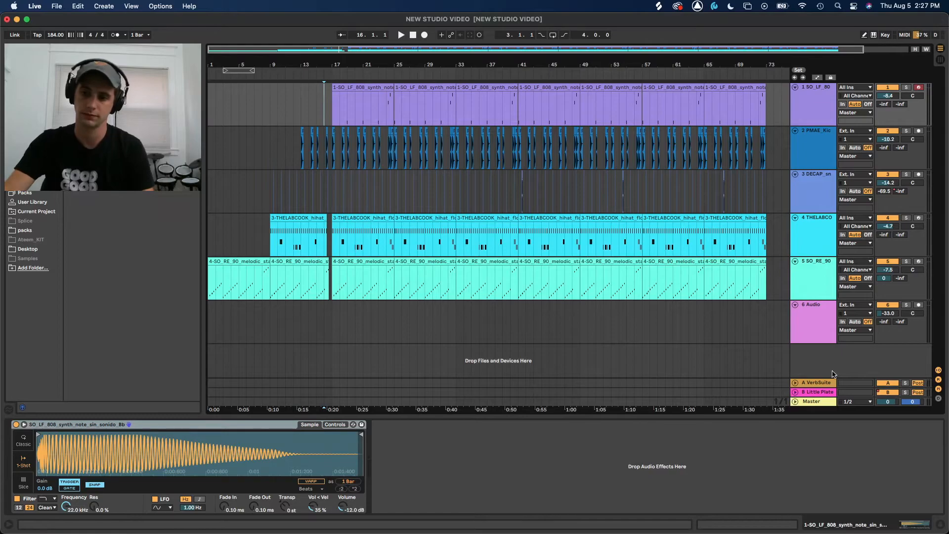
# Play the mix, raise the FG-MU attack on the Master, and compare the sound with the compressor switched off and on
pyautogui.click(806, 403)
pyautogui.press('space')
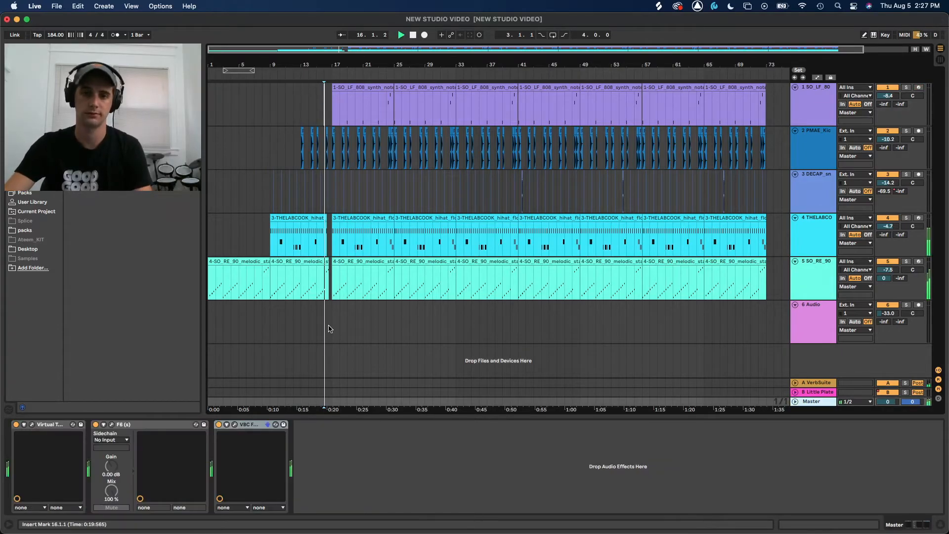
pyautogui.click(233, 426)
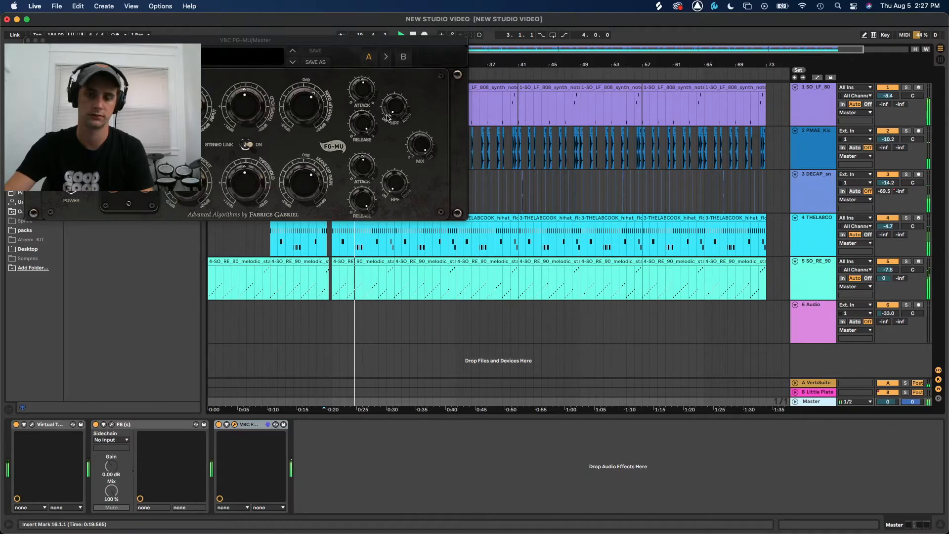
pyautogui.click(359, 94)
pyautogui.moveTo(360, 94); pyautogui.dragTo(366, 80)
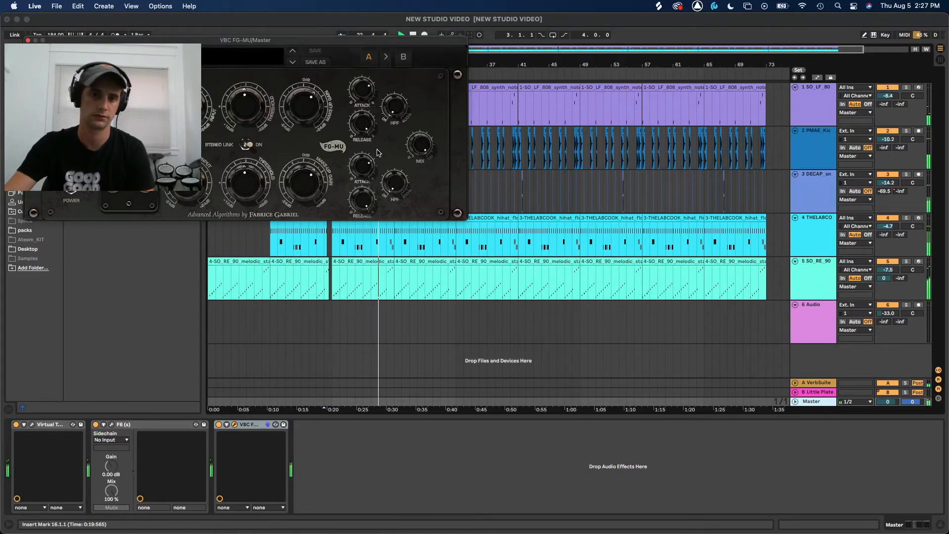
pyautogui.click(219, 425)
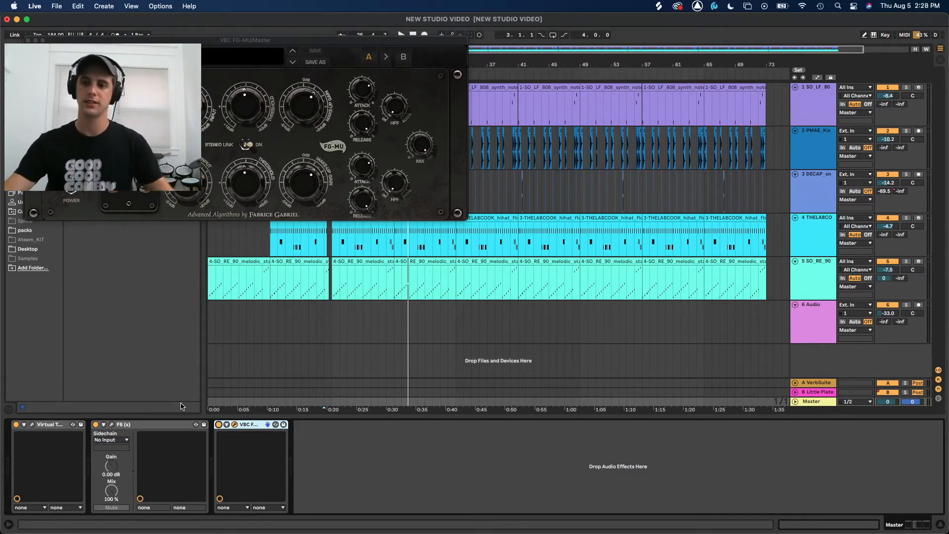
# Check the F6 equalizer's settings and effect on the Master during playback, and close its window
pyautogui.click(110, 428)
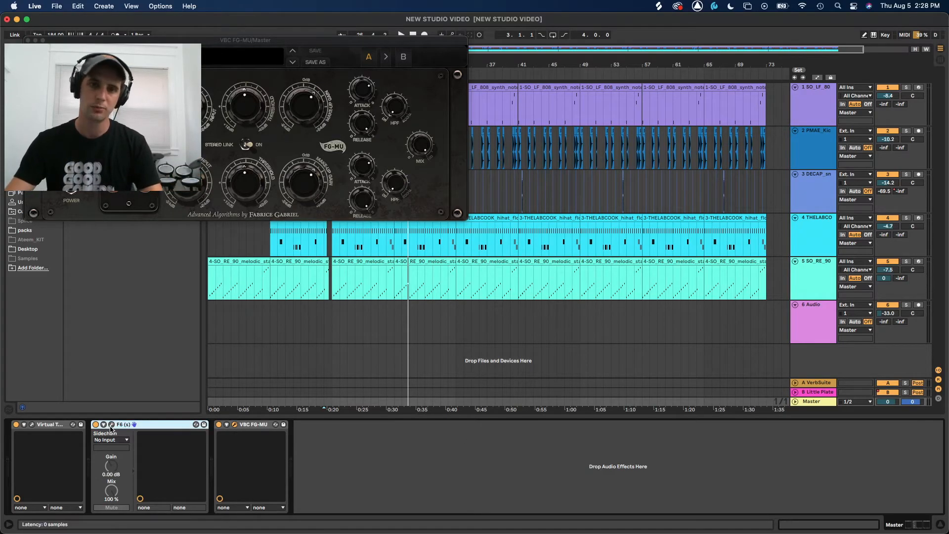
pyautogui.click(112, 426)
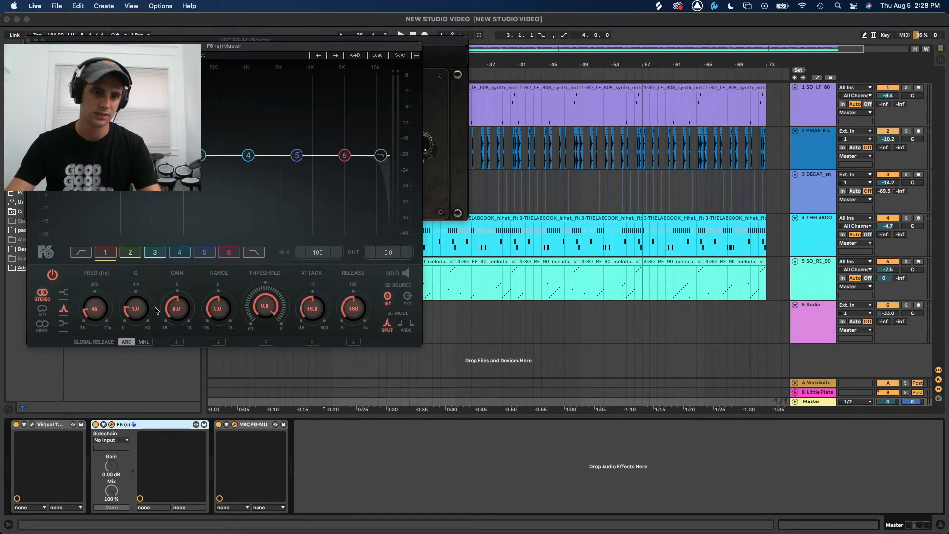
pyautogui.press('space')
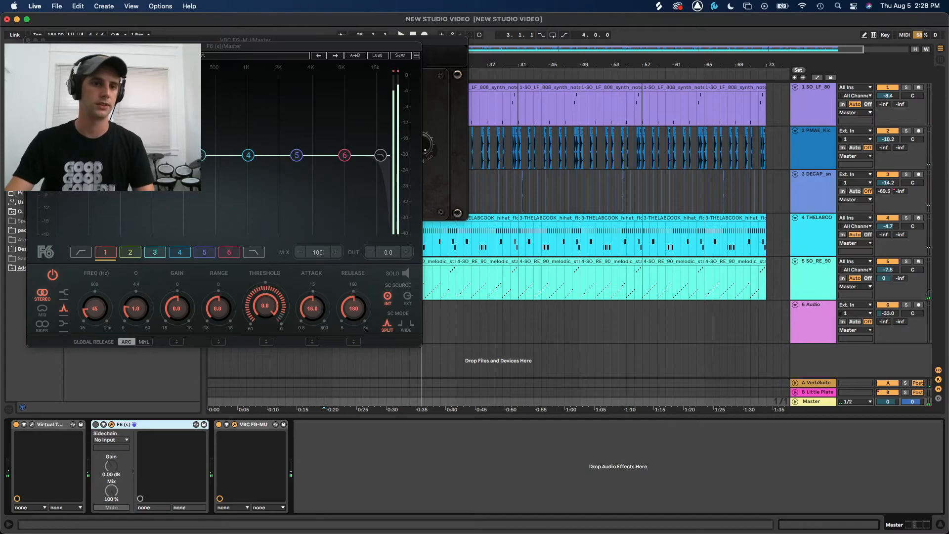
pyautogui.click(31, 46)
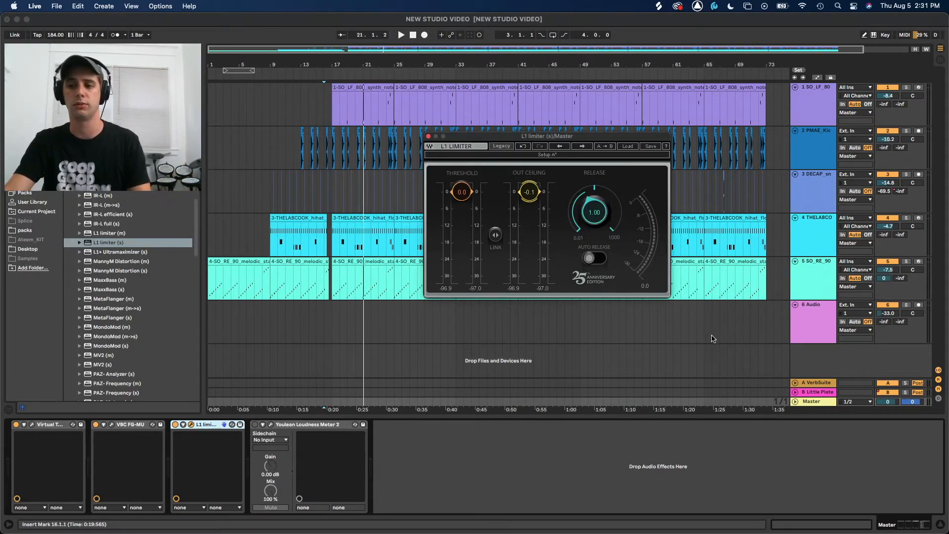
# Play the mix, enable Youlean Loudness Meter 2 on the Master, and arrange its window beside the L1 limiter
pyautogui.press('space')
pyautogui.click(254, 424)
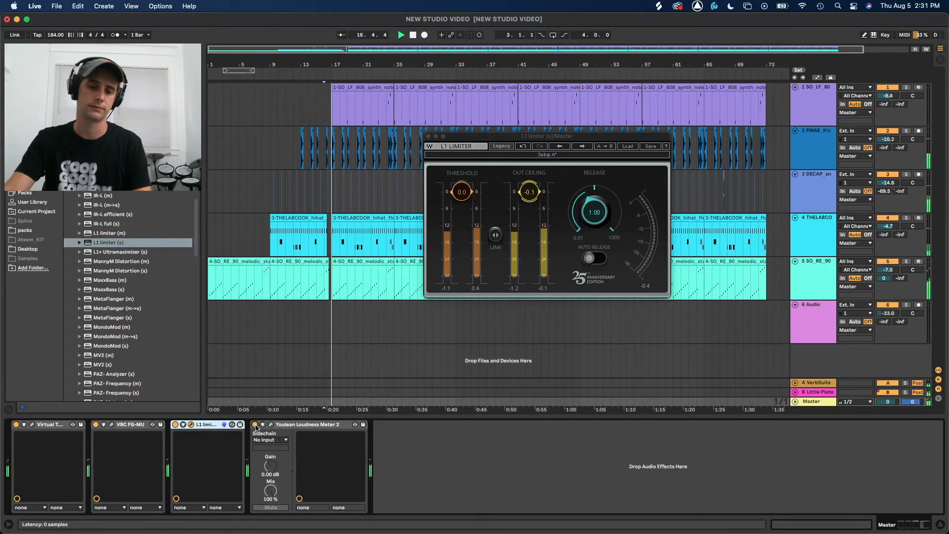
pyautogui.click(268, 425)
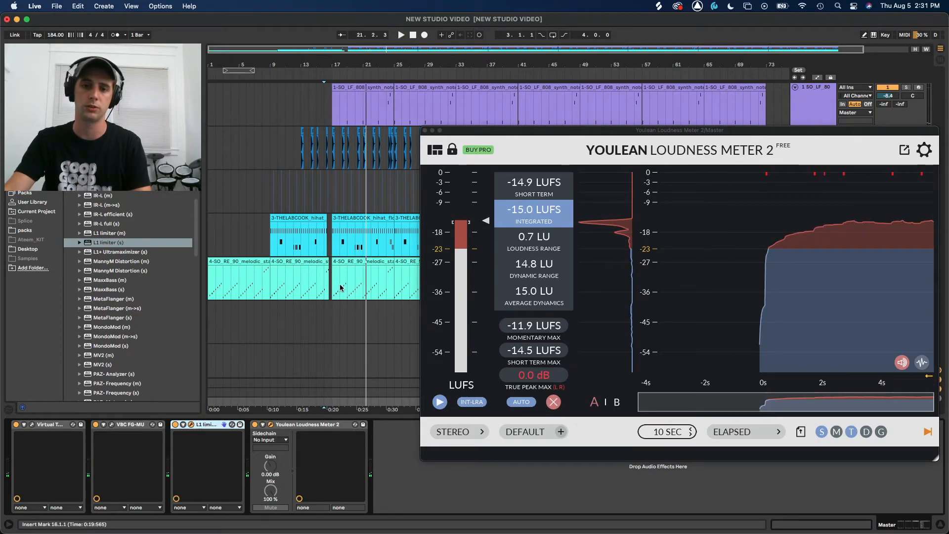
pyautogui.moveTo(483, 131); pyautogui.dragTo(584, 151)
pyautogui.moveTo(504, 147); pyautogui.dragTo(303, 179)
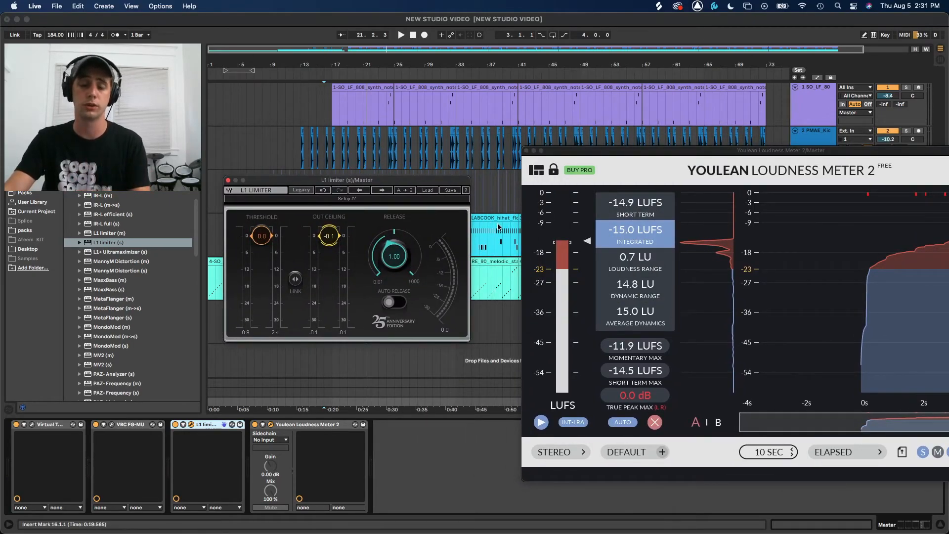
# Lower the L1 limiter's threshold on the Master during playback while monitoring the loudness meter
pyautogui.press('space')
pyautogui.moveTo(264, 241); pyautogui.dragTo(264, 248)
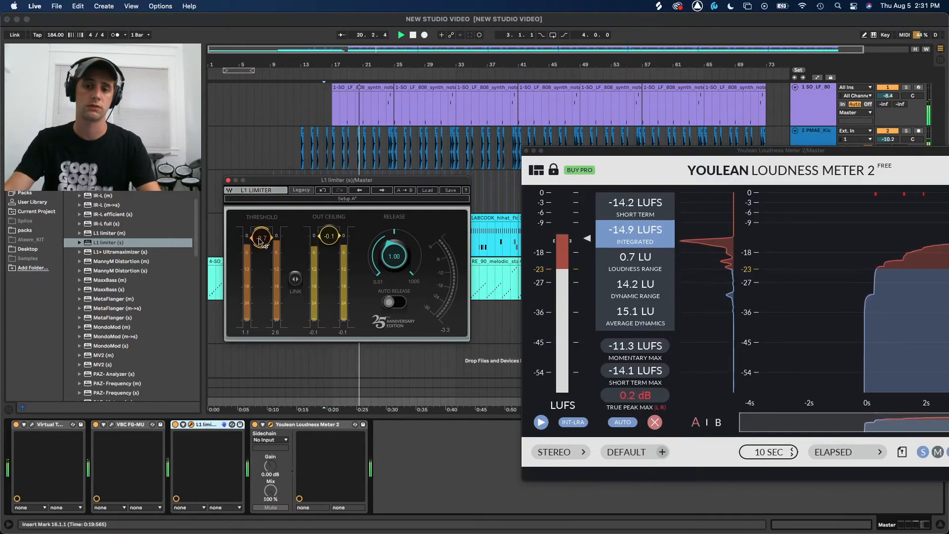
pyautogui.moveTo(262, 240); pyautogui.dragTo(259, 242)
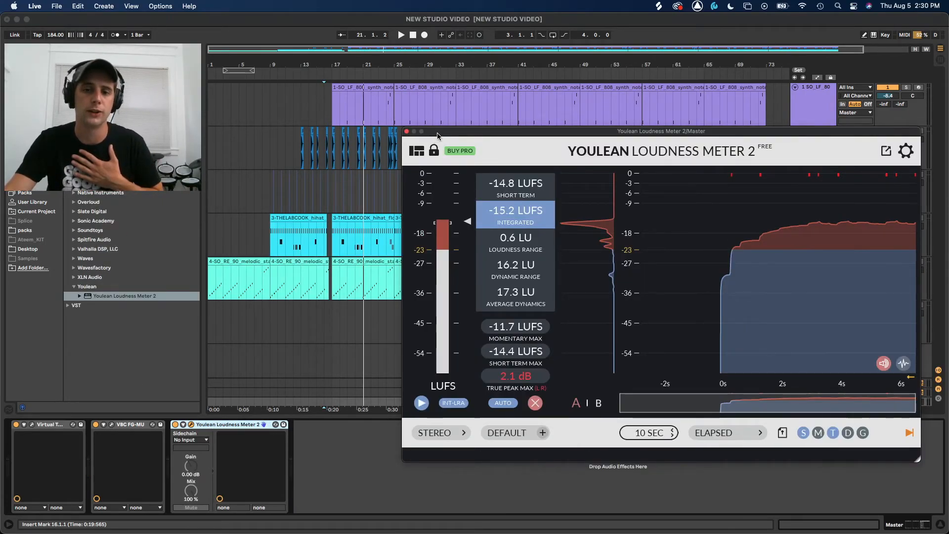
pyautogui.moveTo(450, 135); pyautogui.dragTo(461, 136)
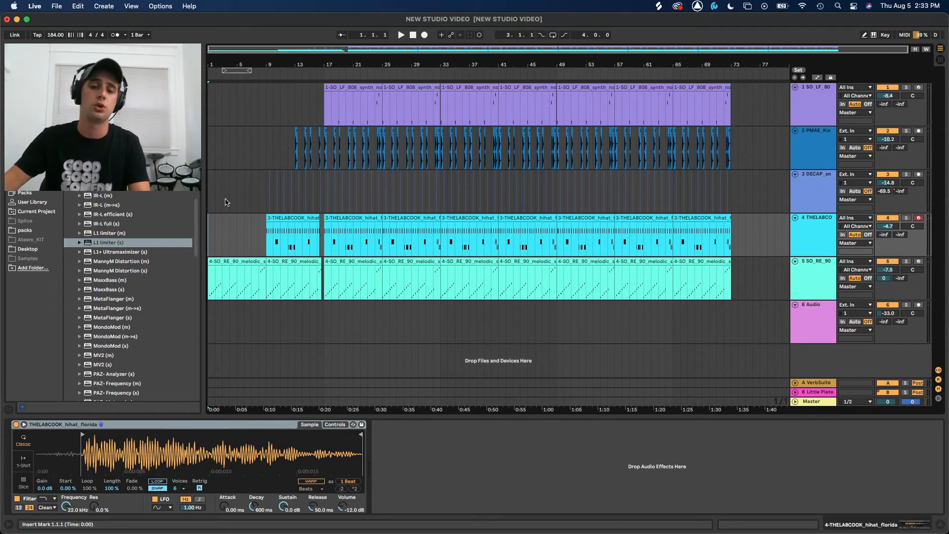
# Play the full arrangement from the beginning to hear the processed mix
pyautogui.press('space')
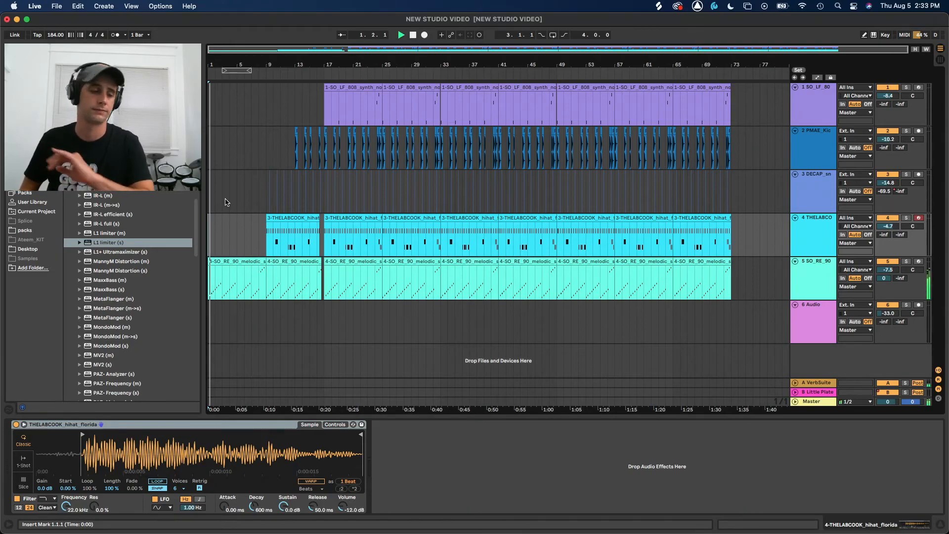